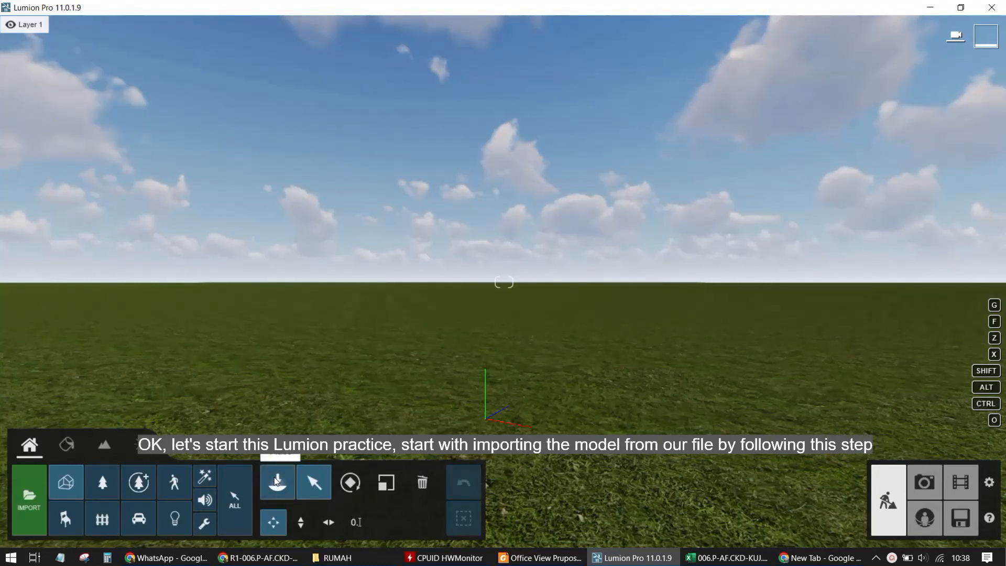
Import the model file Tropical House export.FBX with its default name and category
{"action": "left_click", "coordinate": [30, 499]}
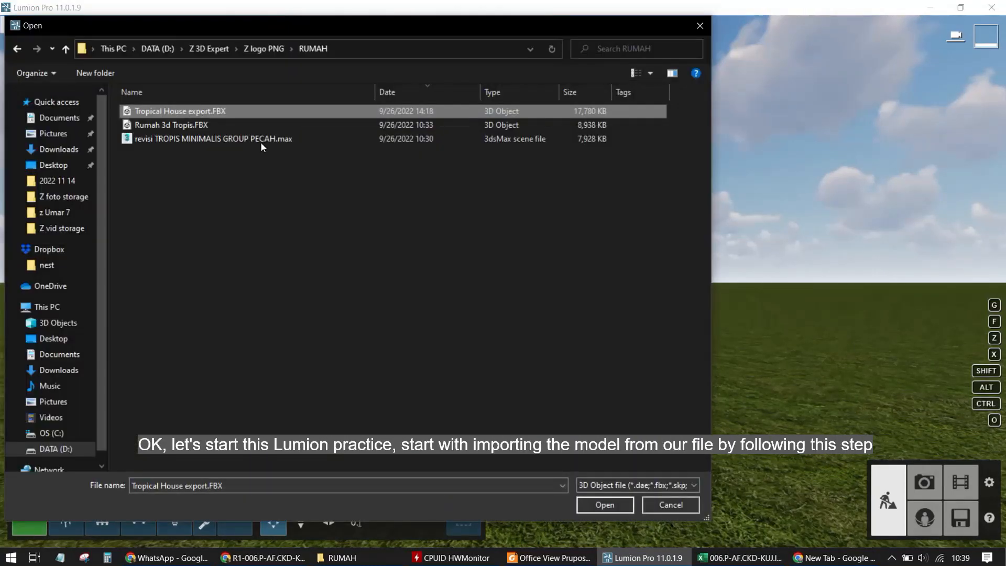
{"action": "left_click", "coordinate": [604, 506]}
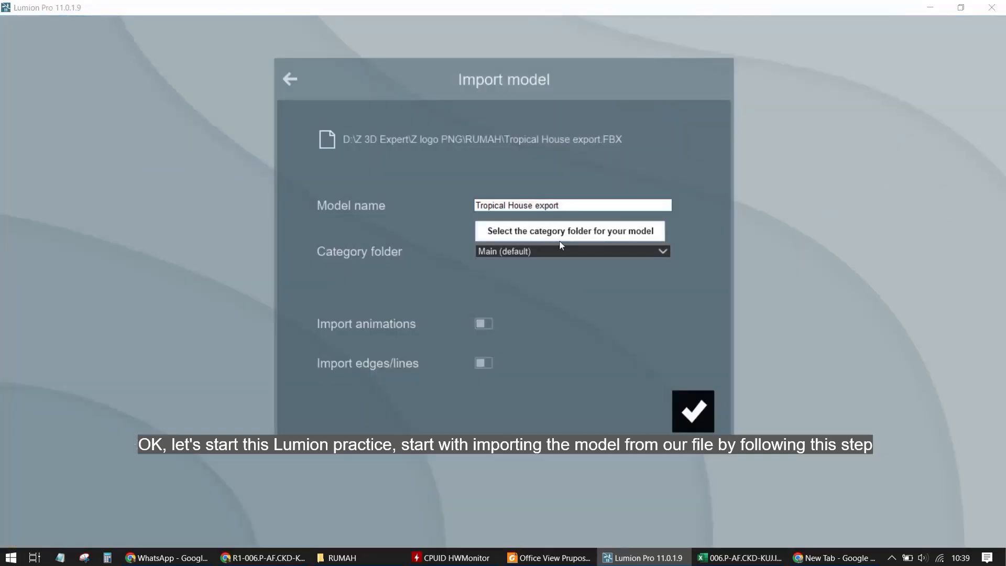
{"action": "left_click", "coordinate": [680, 427]}
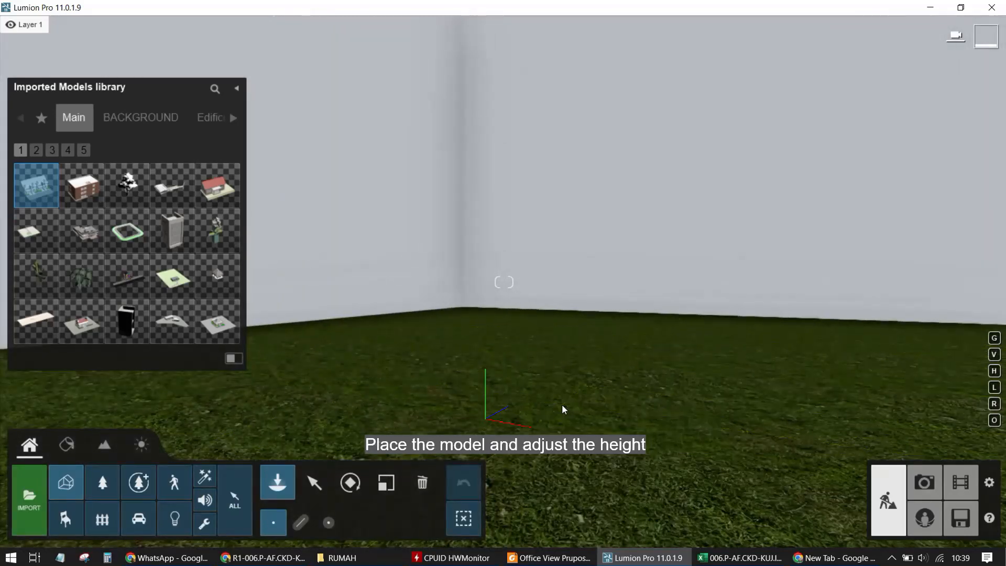
Place the imported house model in the scene and raise its height slightly with the vertical move
{"action": "key", "text": "a"}
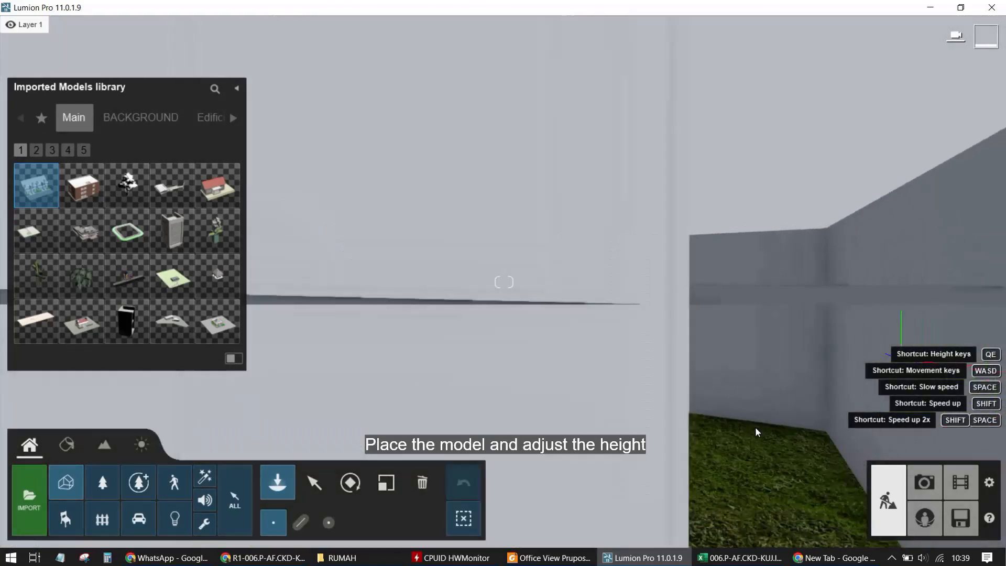
{"action": "key", "text": "s"}
{"action": "right_click_drag", "start_coordinate": [759, 434], "coordinate": [659, 386]}
{"action": "key", "text": "q"}
{"action": "key", "text": "e"}
{"action": "key", "text": "s"}
{"action": "key", "text": "a"}
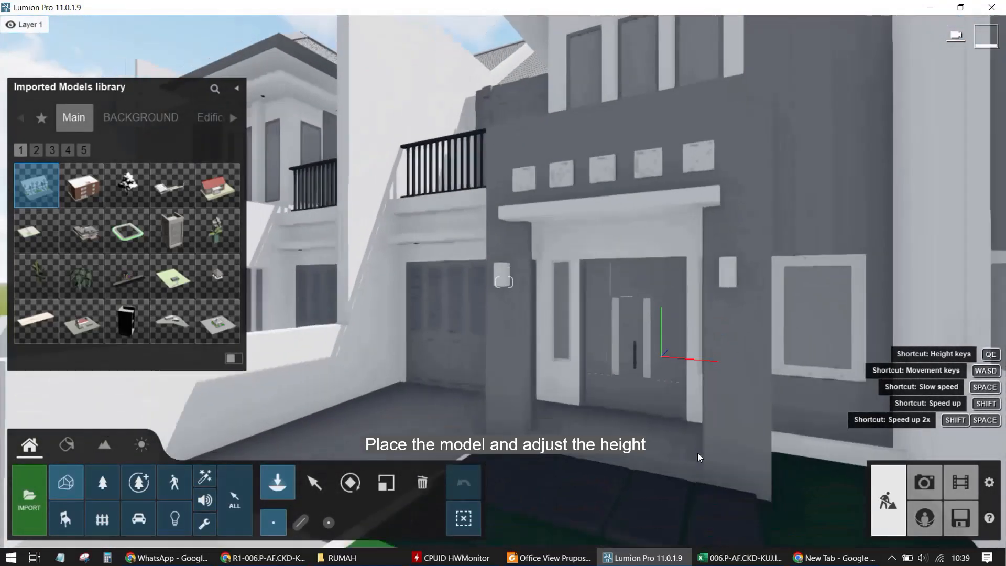
{"action": "key", "text": "s"}
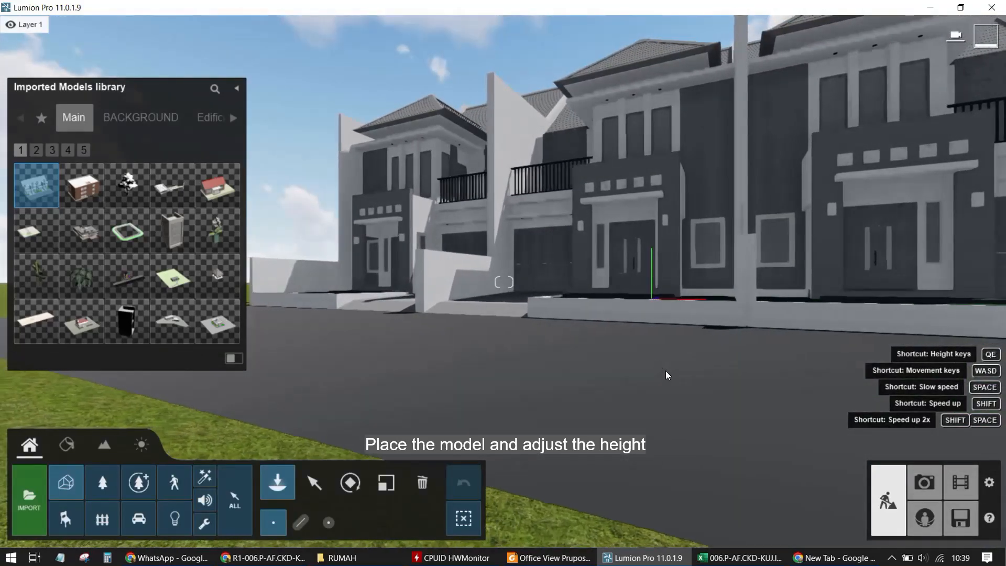
{"action": "key", "text": "a"}
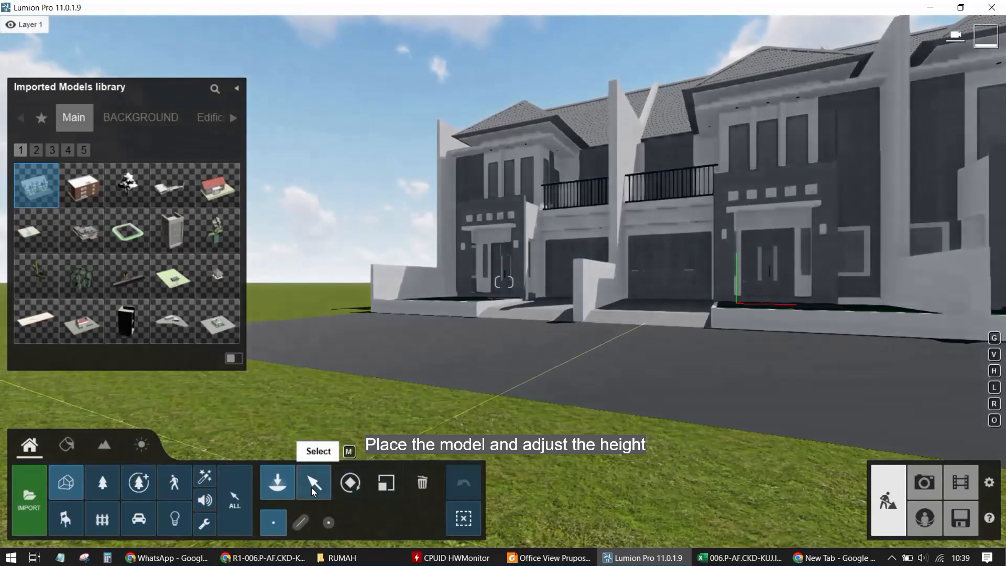
{"action": "left_click", "coordinate": [313, 487]}
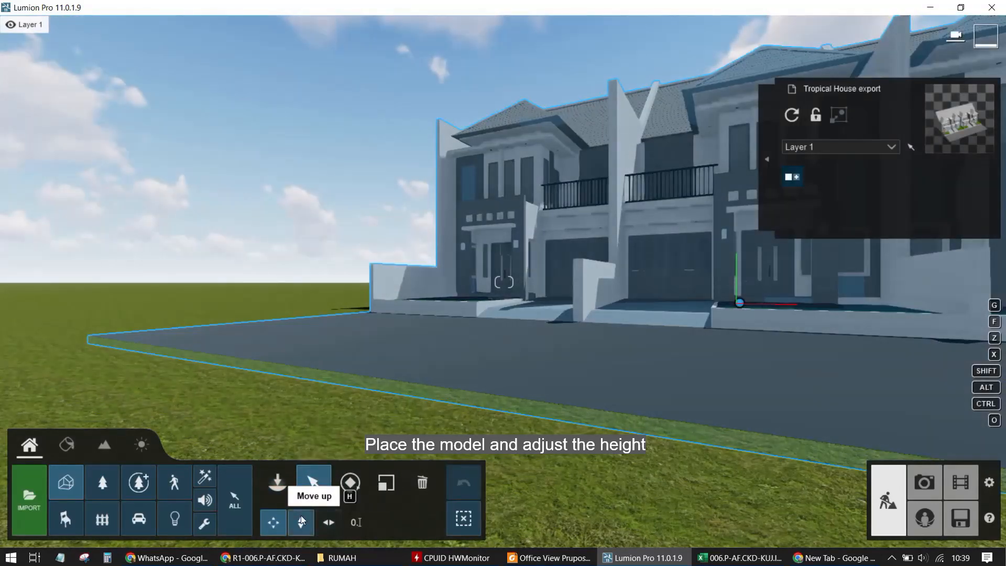
{"action": "left_click", "coordinate": [301, 522]}
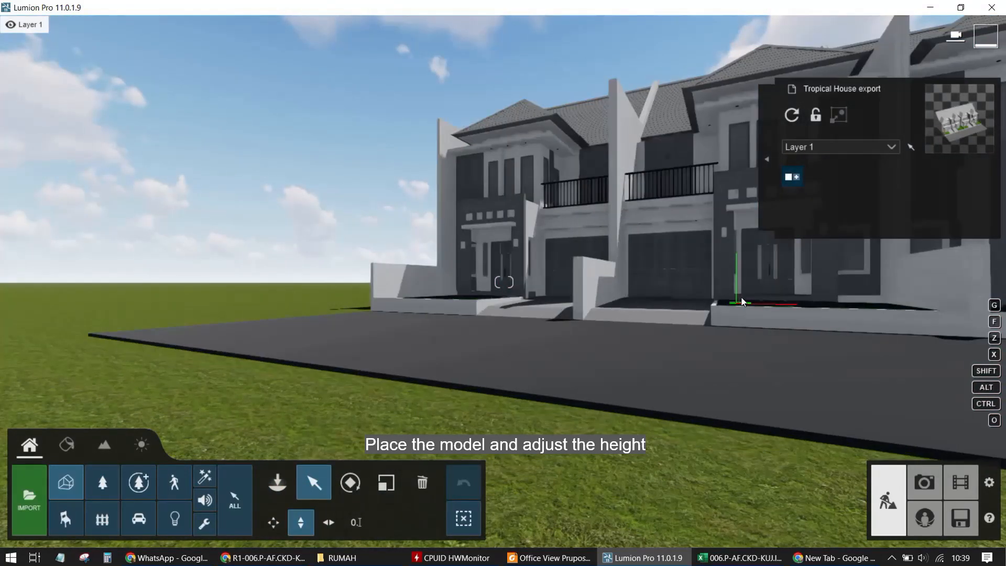
{"action": "left_click_drag", "start_coordinate": [745, 305], "coordinate": [752, 295]}
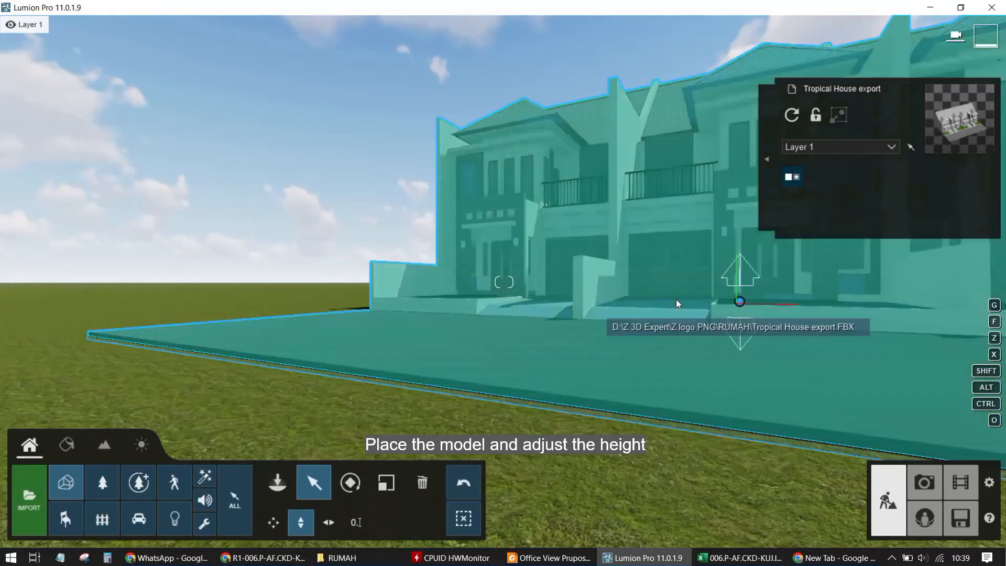
Orbit and zoom around the placed house row to inspect it from above
{"action": "key", "text": "w"}
{"action": "right_click_drag", "start_coordinate": [677, 303], "coordinate": [509, 297]}
{"action": "key", "text": "s"}
{"action": "key", "text": "q"}
{"action": "key", "text": "w"}
{"action": "scroll", "coordinate": [483, 290], "scroll_direction": "down", "scroll_amount": 10}
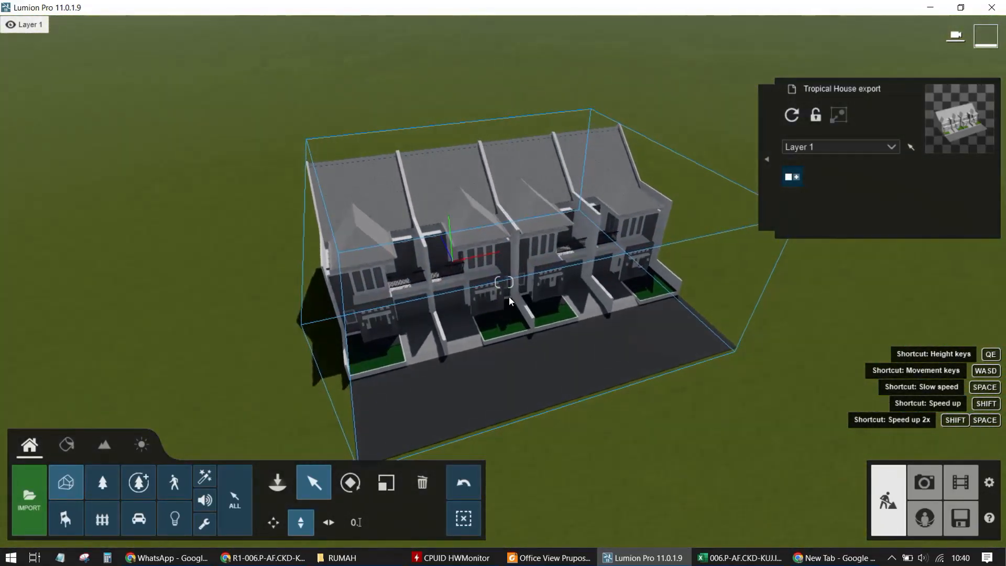
{"action": "scroll", "coordinate": [505, 298], "scroll_direction": "up", "scroll_amount": 4}
{"action": "key", "text": "d"}
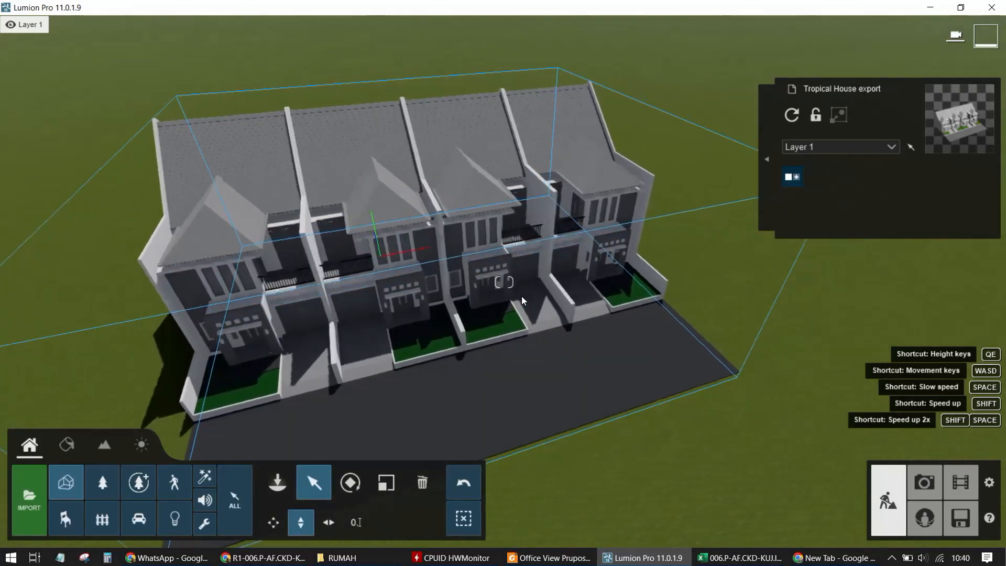
{"action": "scroll", "coordinate": [428, 305], "scroll_direction": "down", "scroll_amount": 3}
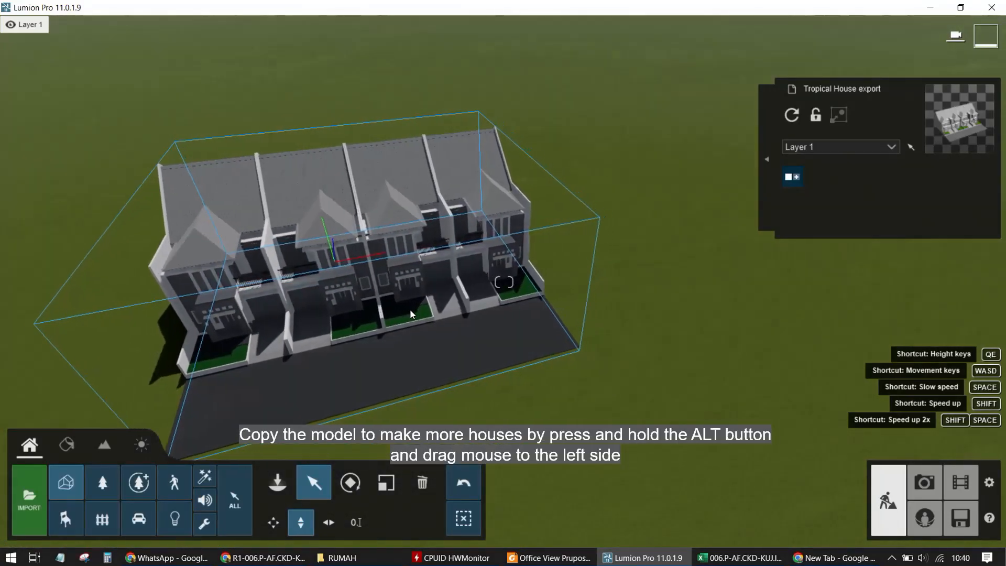
Copy the house row sideways about 32.6 m to create a second row next to the original
{"action": "left_click_drag", "start_coordinate": [405, 313], "coordinate": [404, 314], "text": "alt"}
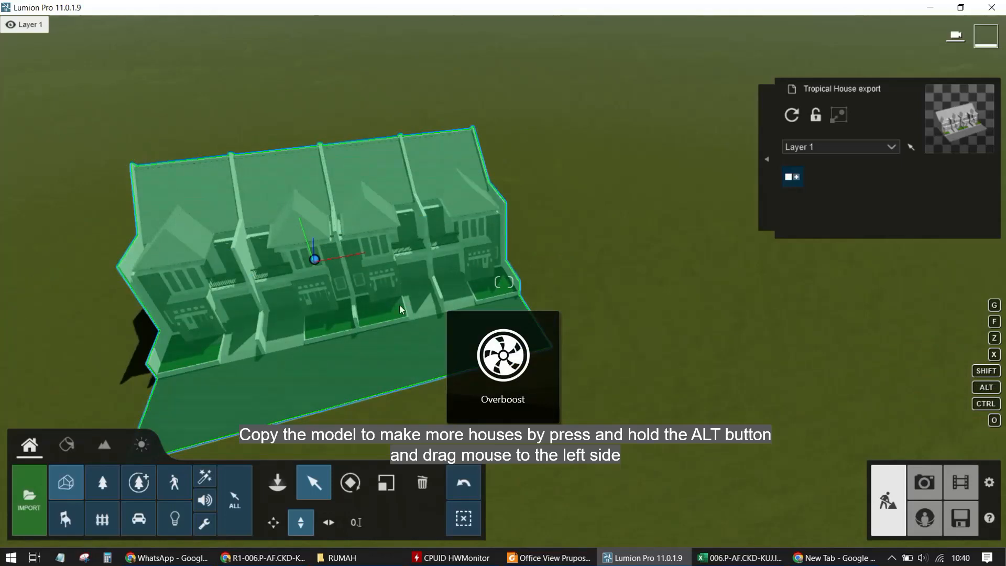
{"action": "scroll", "coordinate": [249, 325], "scroll_direction": "up", "scroll_amount": 4}
{"action": "key", "text": "a"}
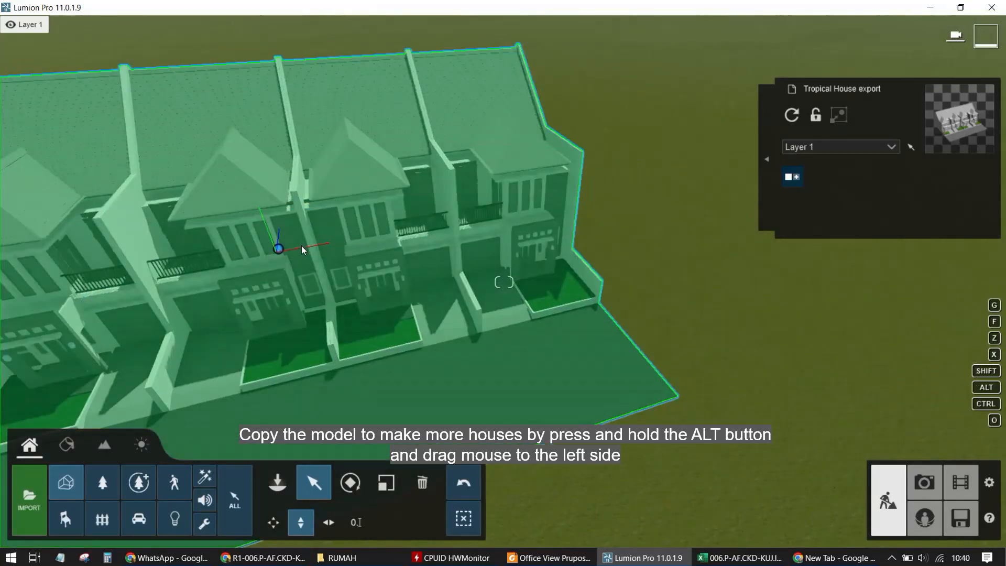
{"action": "left_click_drag", "start_coordinate": [281, 253], "coordinate": [637, 191], "text": "alt"}
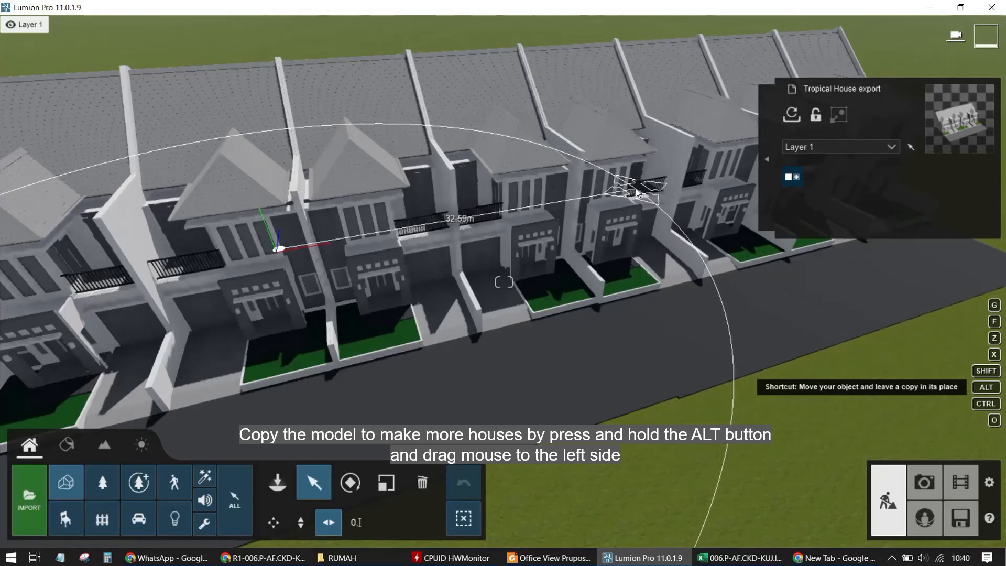
{"action": "left_click_drag", "start_coordinate": [636, 190], "coordinate": [636, 190], "text": "alt"}
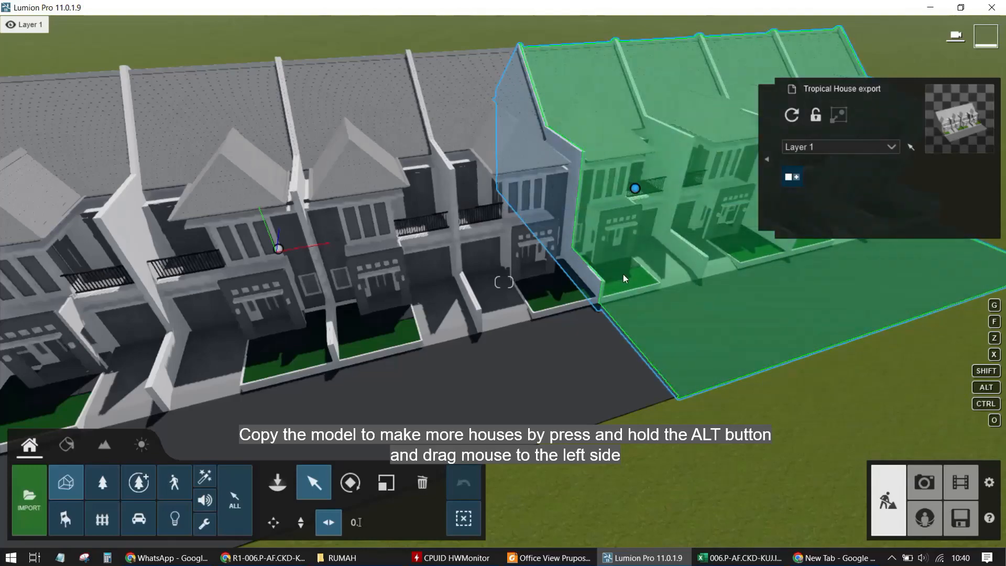
Nudge the copied house row horizontally to align it with the original row
{"action": "key", "text": "d"}
{"action": "key", "text": "w"}
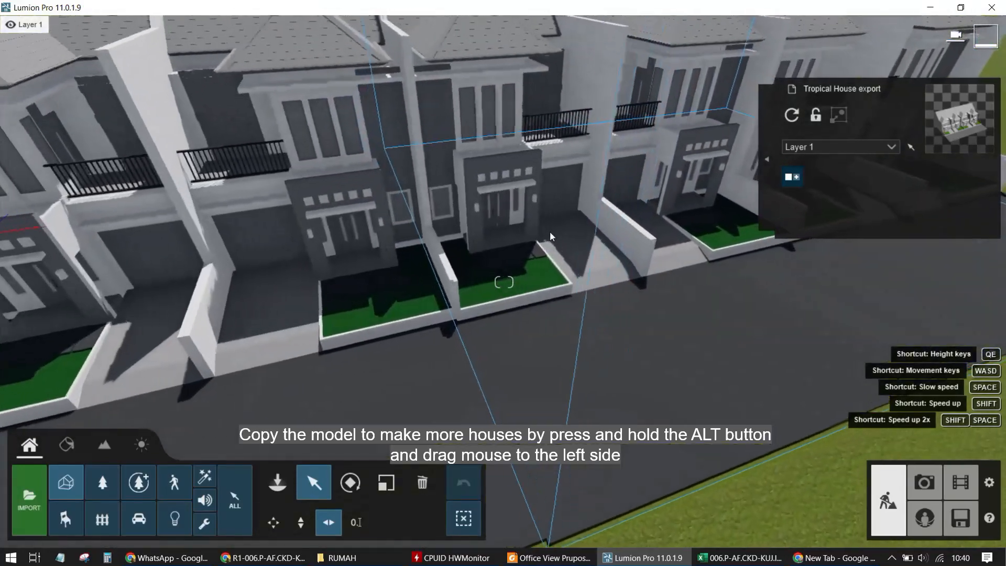
{"action": "key", "text": "q"}
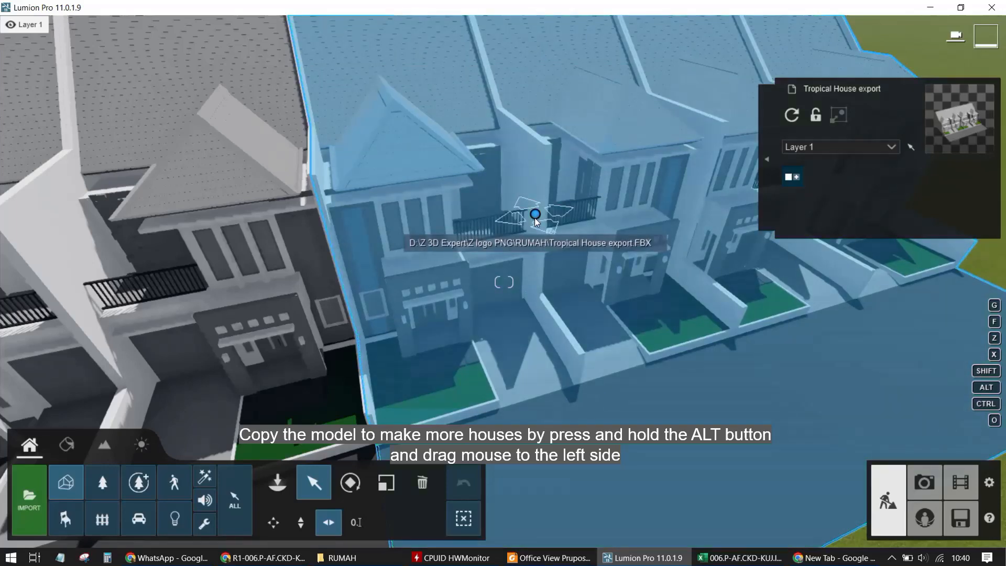
{"action": "left_click_drag", "start_coordinate": [535, 216], "coordinate": [537, 216], "text": "alt"}
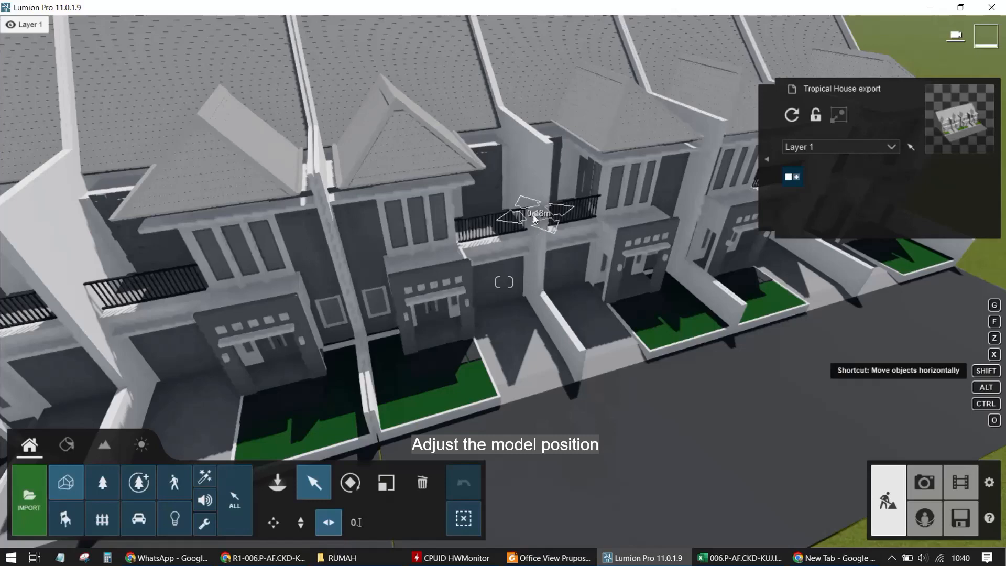
{"action": "left_click_drag", "start_coordinate": [535, 218], "coordinate": [538, 216], "text": "alt"}
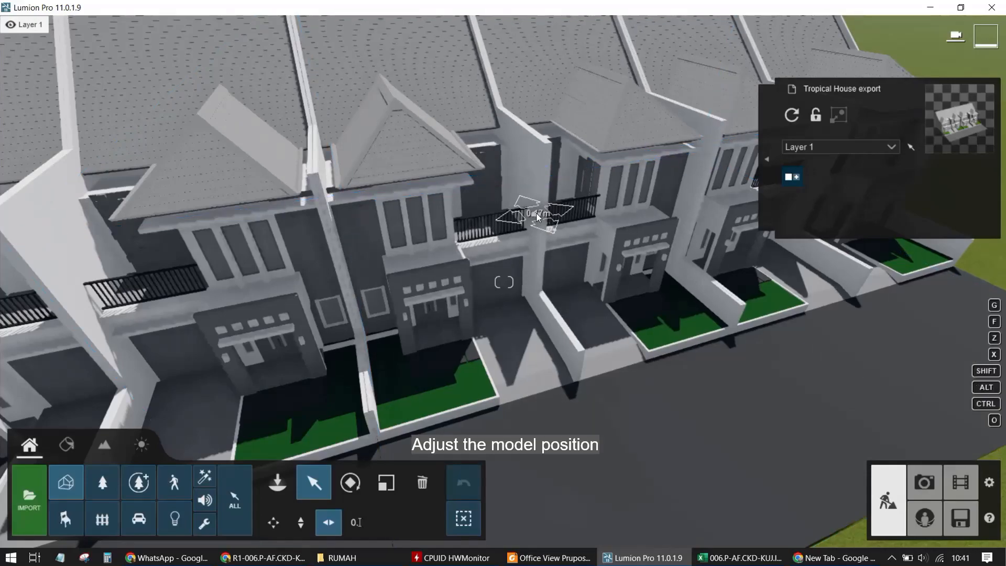
Lock the copied house model in place
{"action": "scroll", "coordinate": [467, 299], "scroll_direction": "up", "scroll_amount": 2}
{"action": "key", "text": "a"}
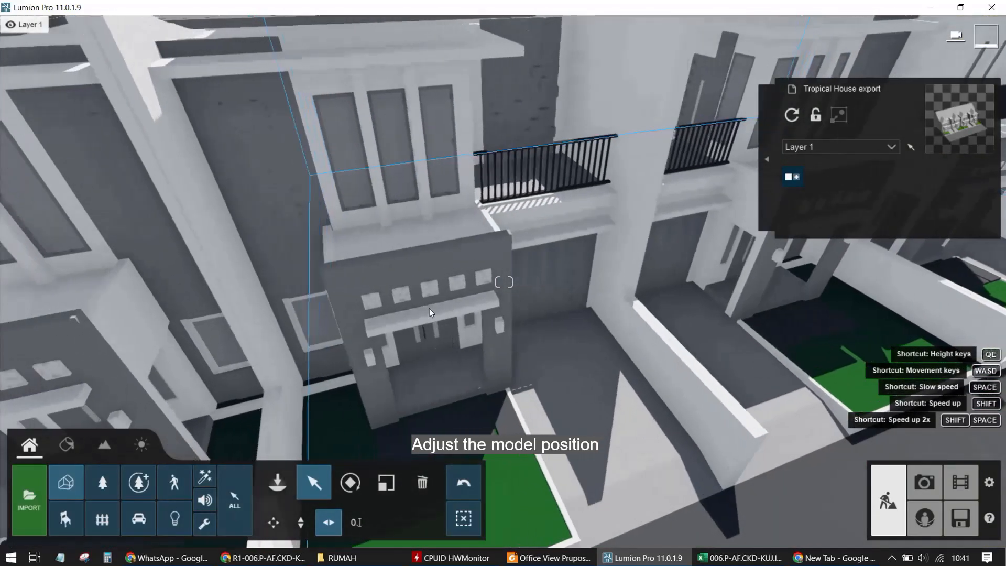
{"action": "scroll", "coordinate": [451, 286], "scroll_direction": "down", "scroll_amount": 2}
{"action": "scroll", "coordinate": [473, 263], "scroll_direction": "down", "scroll_amount": 2}
{"action": "right_click_drag", "start_coordinate": [282, 244], "coordinate": [254, 272]}
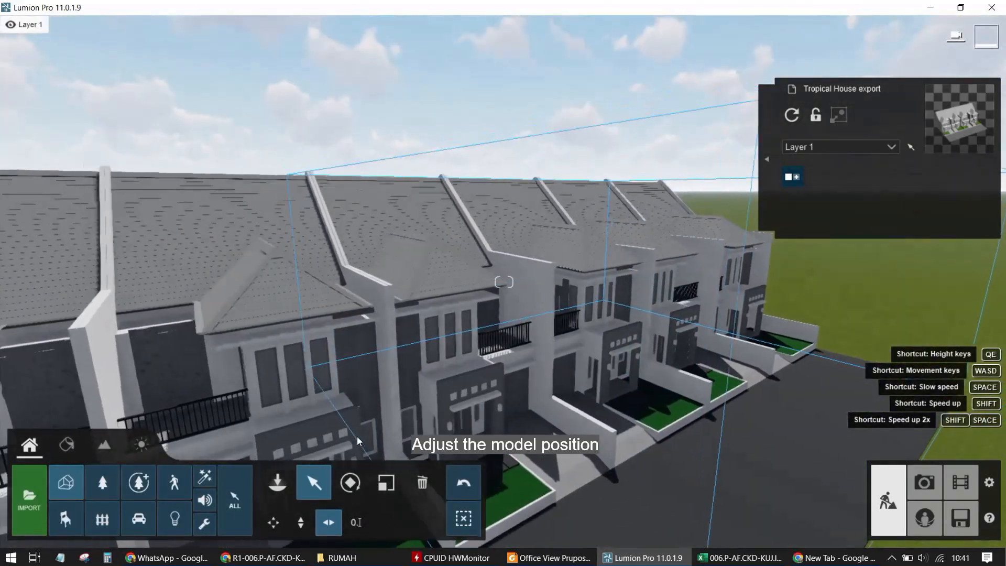
{"action": "left_click", "coordinate": [815, 116]}
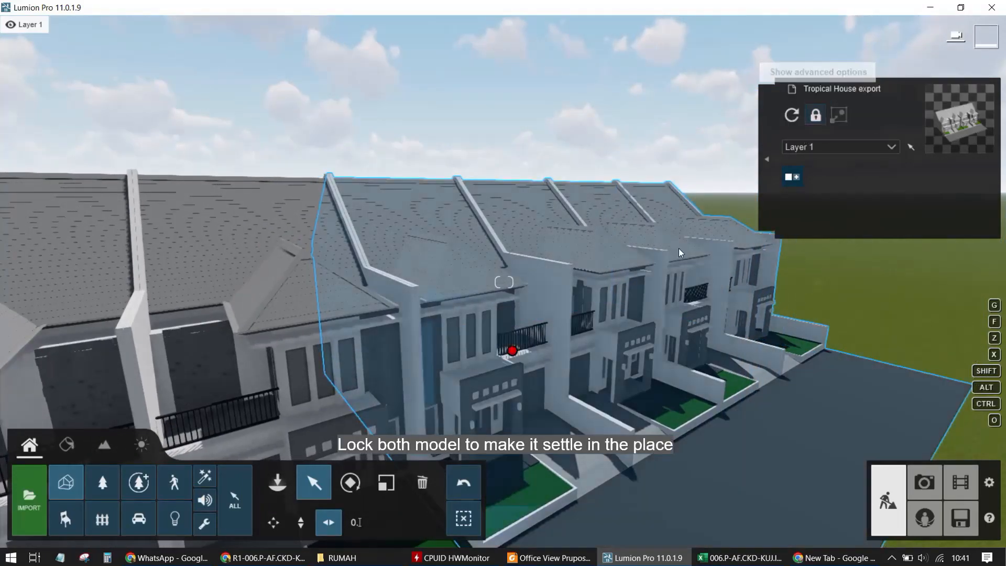
Select the original house model and lock it in place as well
{"action": "scroll", "coordinate": [643, 283], "scroll_direction": "up", "scroll_amount": 3}
{"action": "right_click_drag", "start_coordinate": [644, 283], "coordinate": [611, 319]}
{"action": "left_click", "coordinate": [66, 262]}
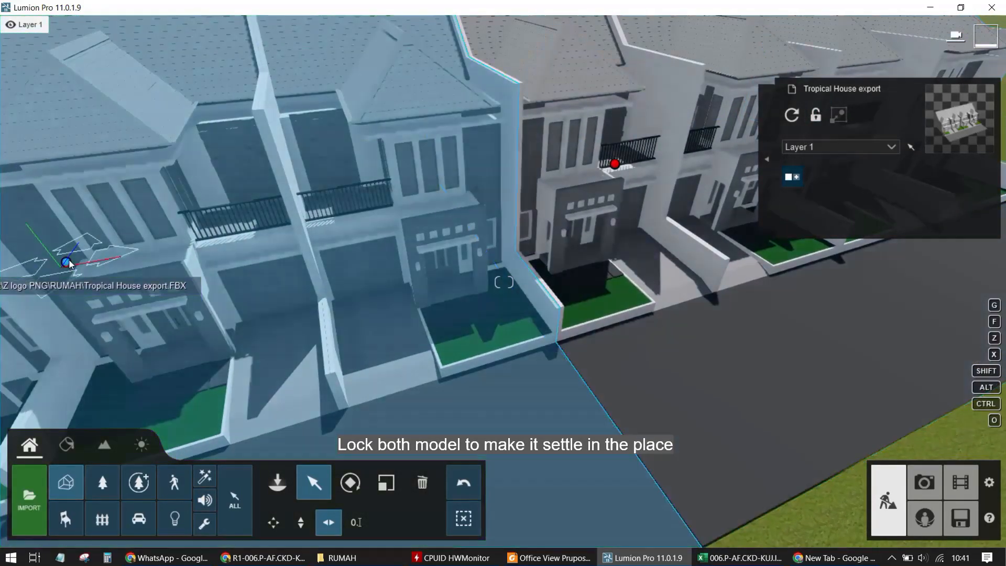
{"action": "key", "text": "a"}
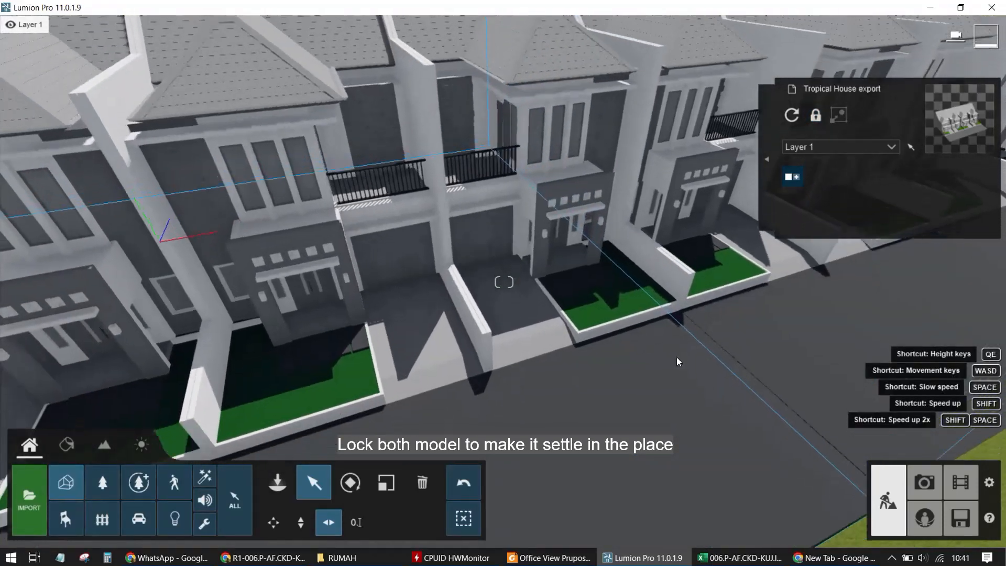
{"action": "key", "text": "e"}
{"action": "right_click_drag", "start_coordinate": [454, 291], "coordinate": [363, 351]}
{"action": "key", "text": "a"}
{"action": "key", "text": "s"}
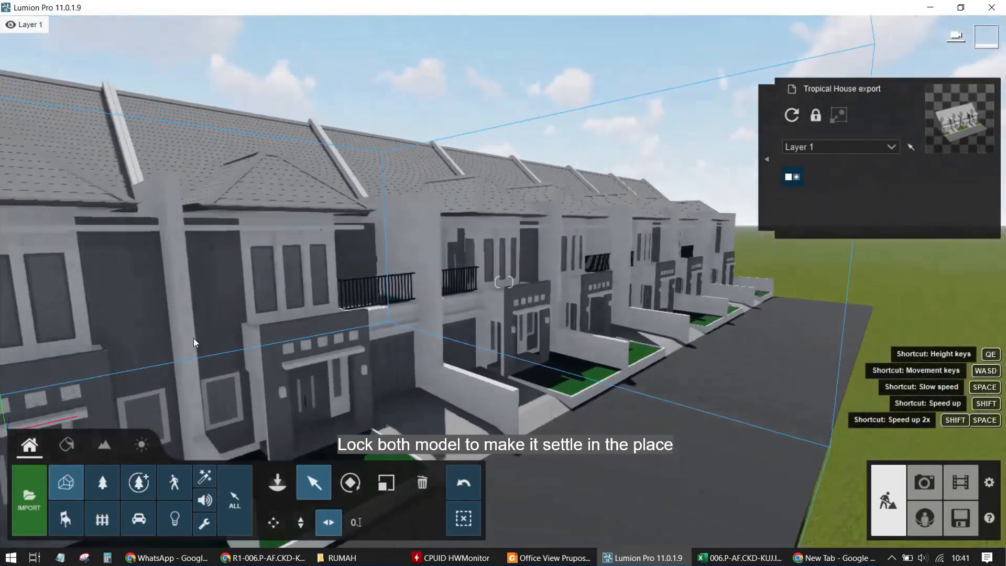
{"action": "key", "text": "a"}
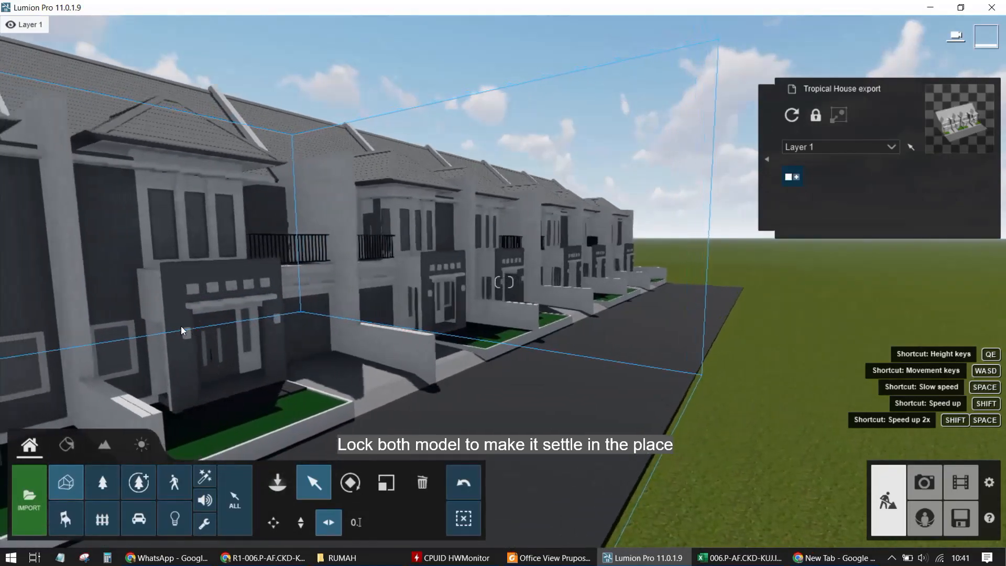
{"action": "key", "text": "w"}
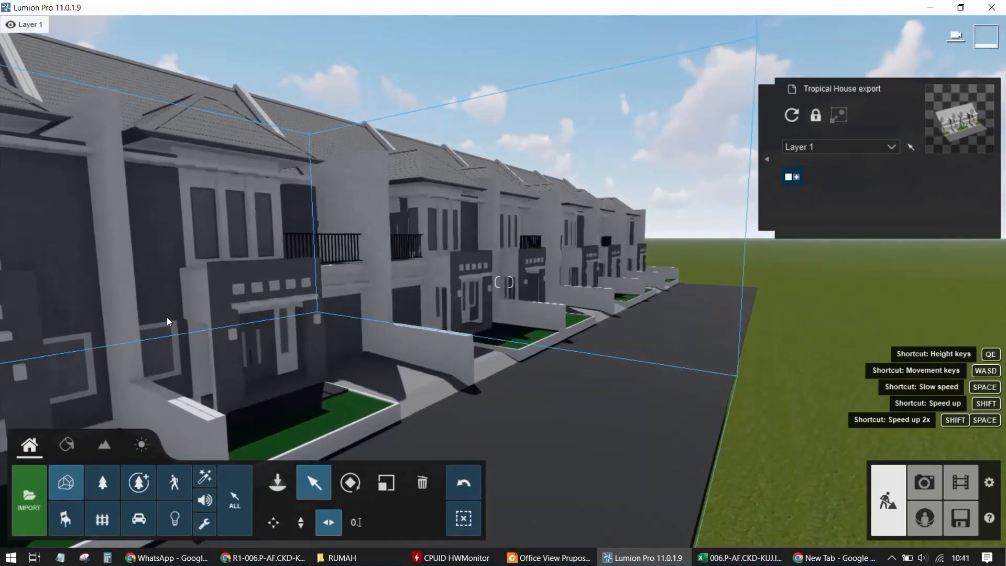
{"action": "key", "text": "a"}
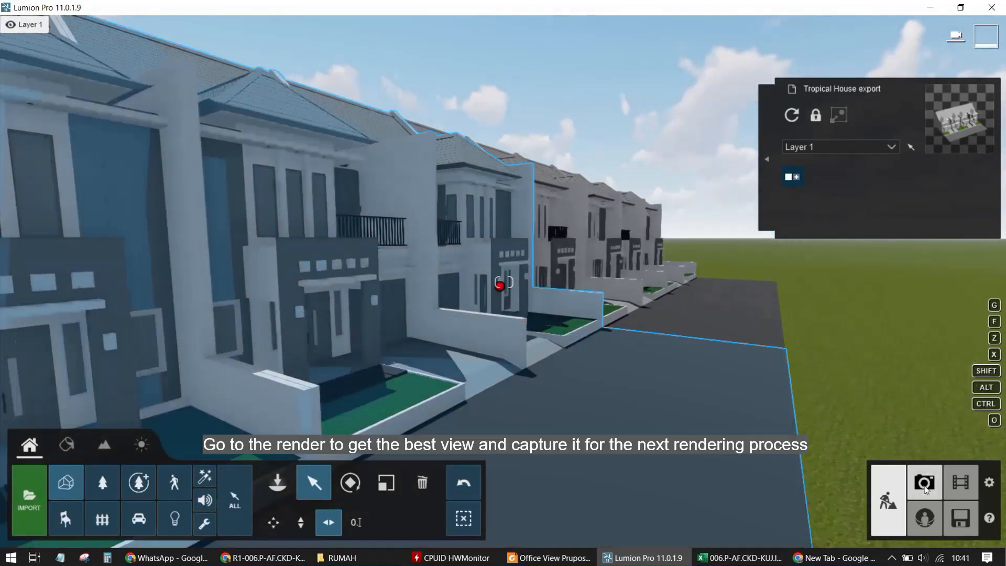
Open photo mode and frame a street-level view along the row of houses
{"action": "left_click", "coordinate": [925, 487]}
{"action": "key", "text": "w"}
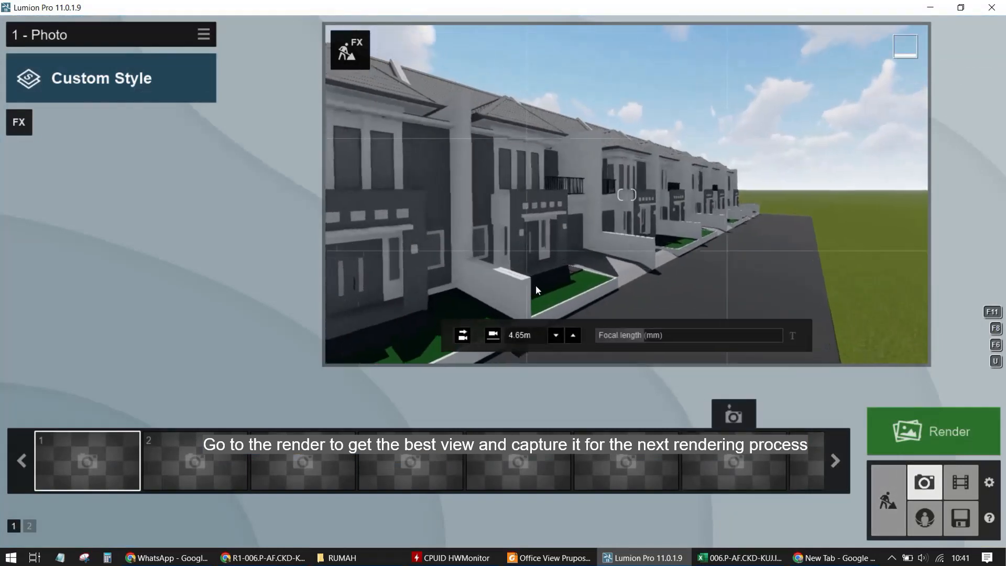
{"action": "key", "text": "s"}
{"action": "right_click_drag", "start_coordinate": [540, 290], "coordinate": [653, 220]}
{"action": "key", "text": "a"}
{"action": "key", "text": "e"}
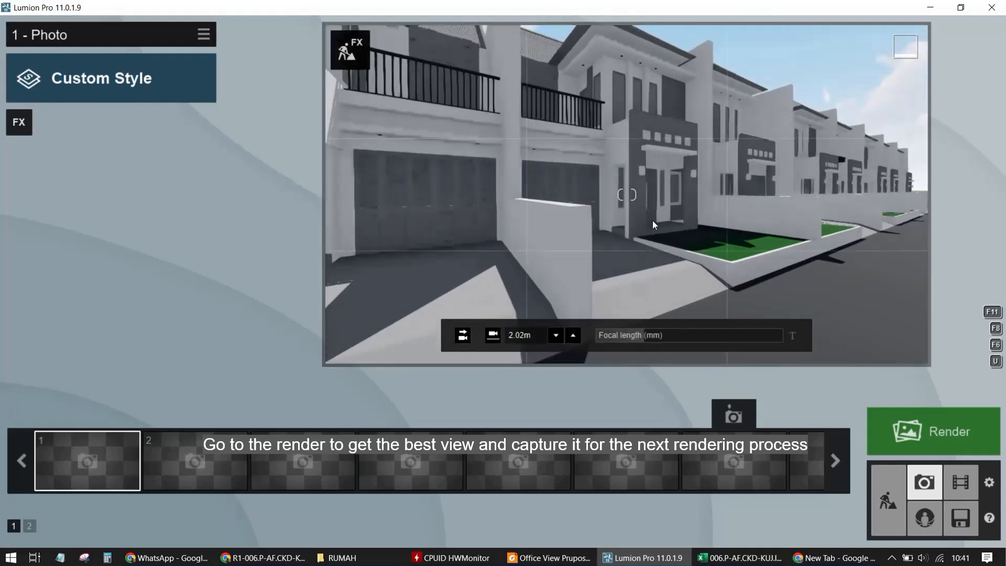
Lower the camera height to 1.72 m and save the view into the first photo slot
{"action": "left_click", "coordinate": [555, 335]}
{"action": "left_click", "coordinate": [555, 336]}
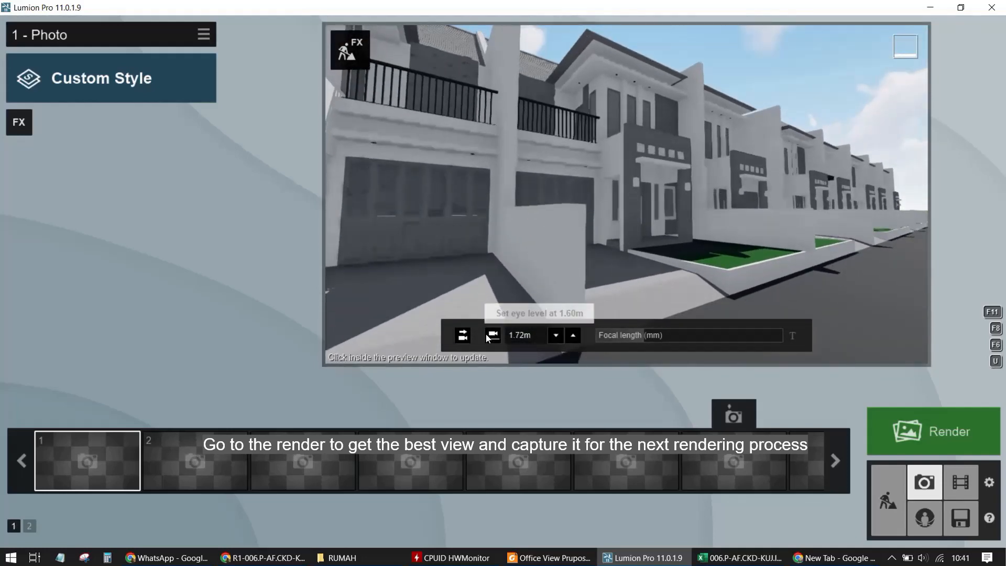
{"action": "right_click_drag", "start_coordinate": [663, 225], "coordinate": [663, 226]}
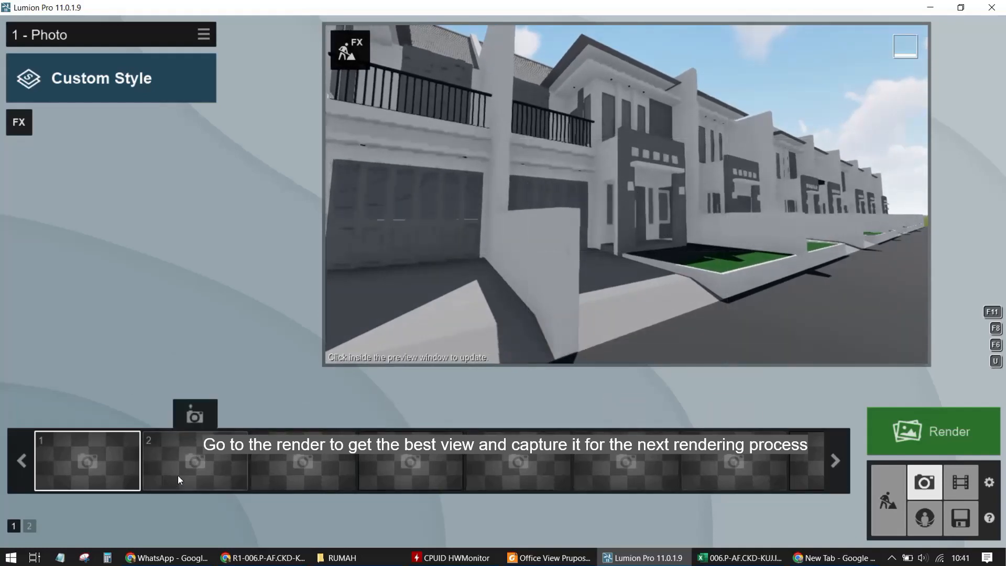
{"action": "left_click", "coordinate": [77, 419]}
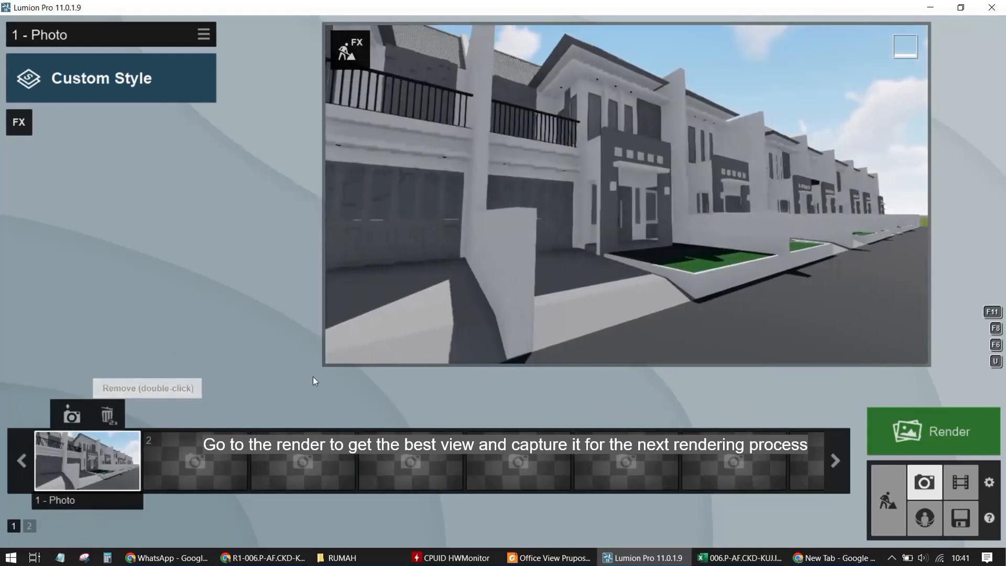
Frame a frontal street view of the houses and store it in the second photo slot
{"action": "key", "text": "d"}
{"action": "right_click_drag", "start_coordinate": [716, 302], "coordinate": [698, 289]}
{"action": "key", "text": "d"}
{"action": "key", "text": "w"}
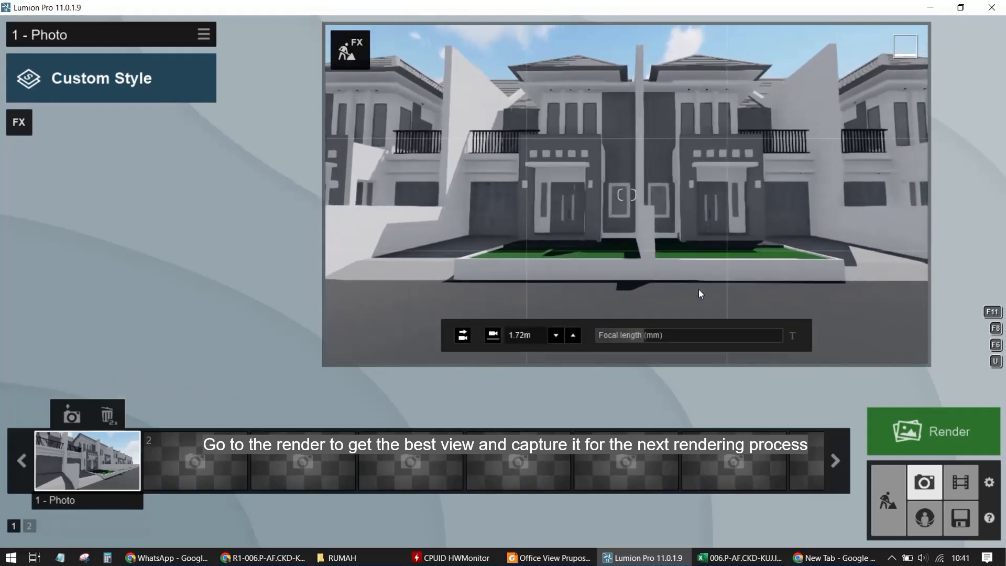
{"action": "key", "text": "s"}
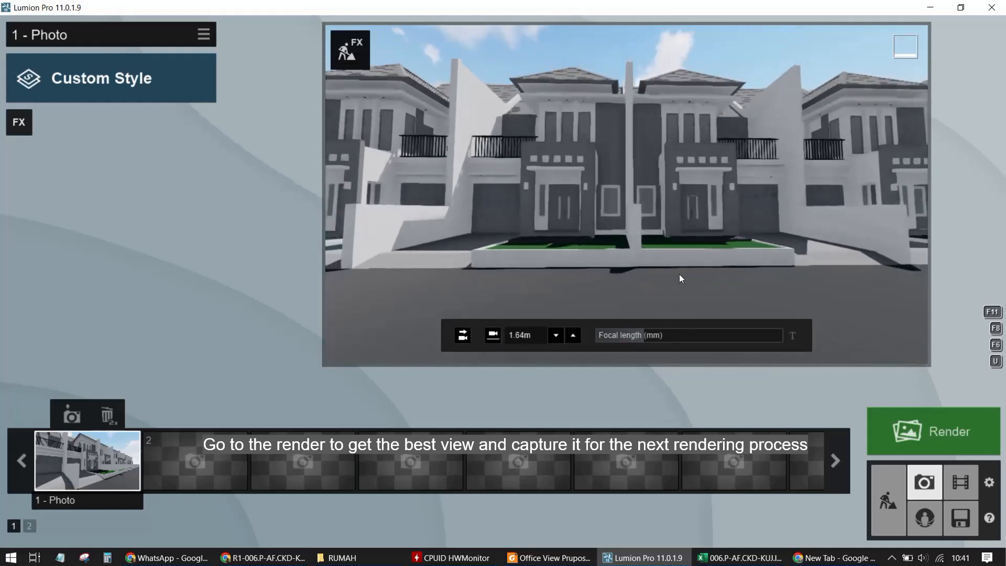
{"action": "key", "text": "a"}
{"action": "right_click_drag", "start_coordinate": [718, 258], "coordinate": [725, 263]}
{"action": "key", "text": "d"}
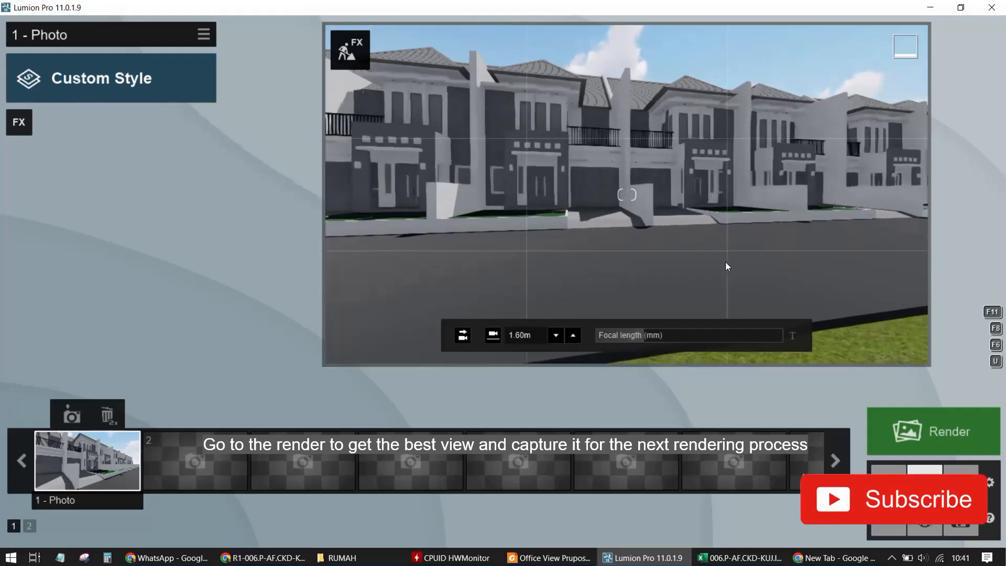
{"action": "key", "text": "a"}
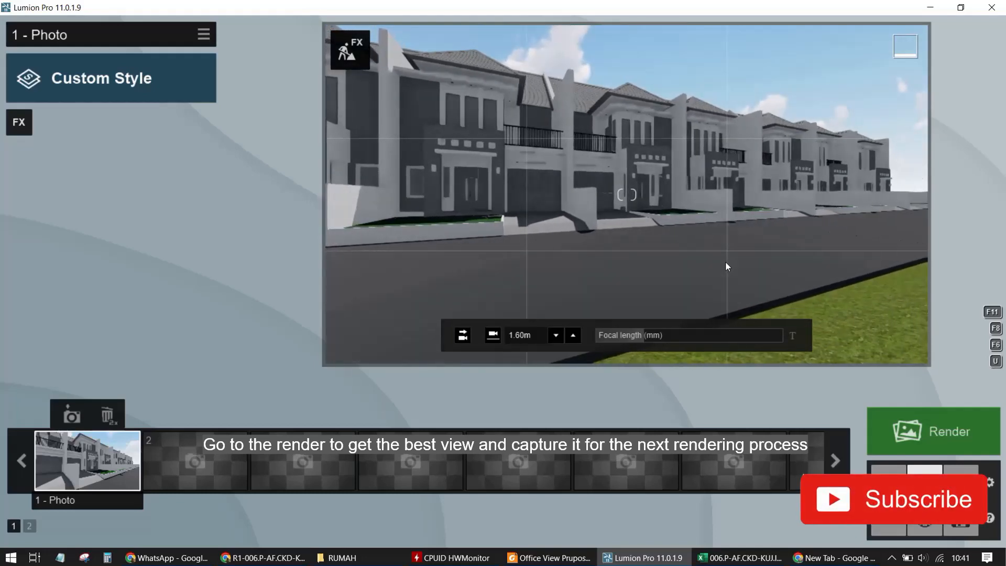
{"action": "right_click_drag", "start_coordinate": [726, 262], "coordinate": [684, 241]}
{"action": "left_click", "coordinate": [197, 415]}
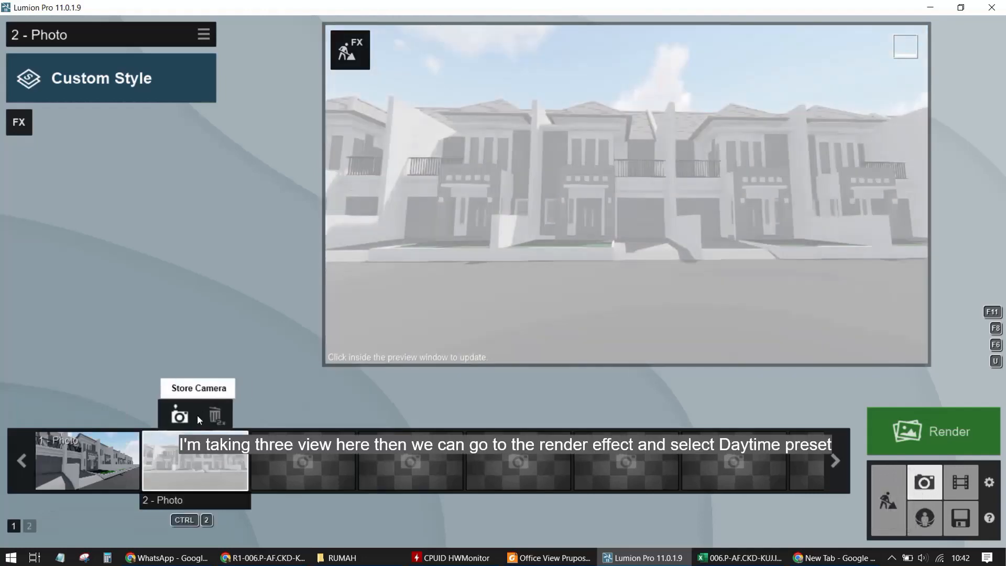
Frame a close view of a house entrance and garden at a camera height of 1.75 m and store it in the third photo slot
{"action": "left_click", "coordinate": [305, 454]}
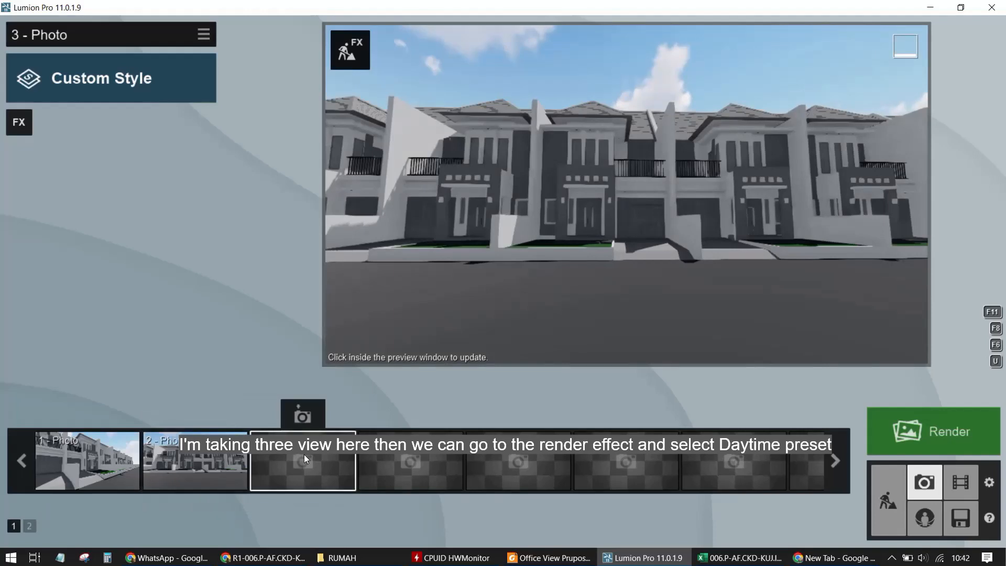
{"action": "scroll", "coordinate": [612, 302], "scroll_direction": "up", "scroll_amount": 5}
{"action": "right_click_drag", "start_coordinate": [667, 298], "coordinate": [677, 278]}
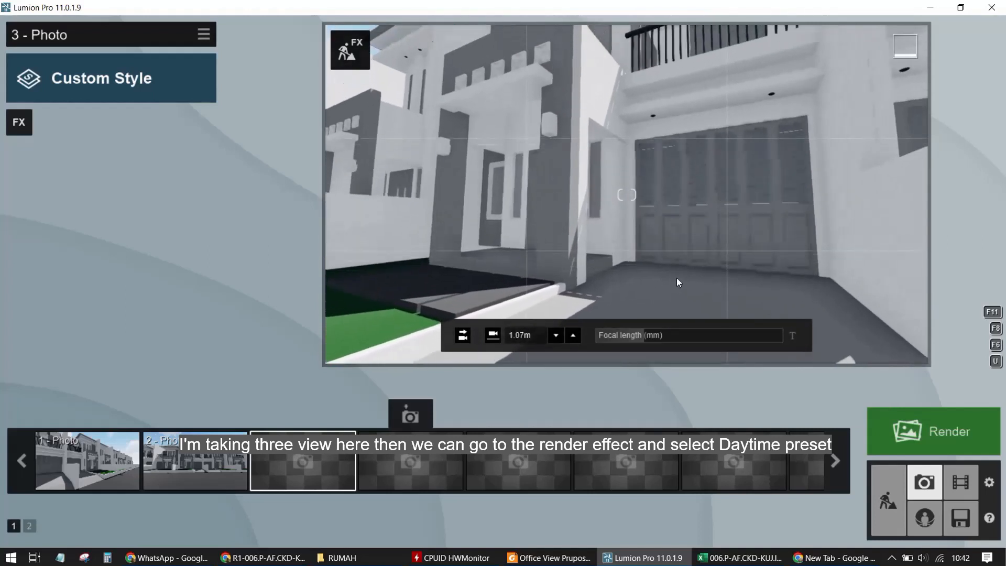
{"action": "scroll", "coordinate": [677, 278], "scroll_direction": "down", "scroll_amount": 6}
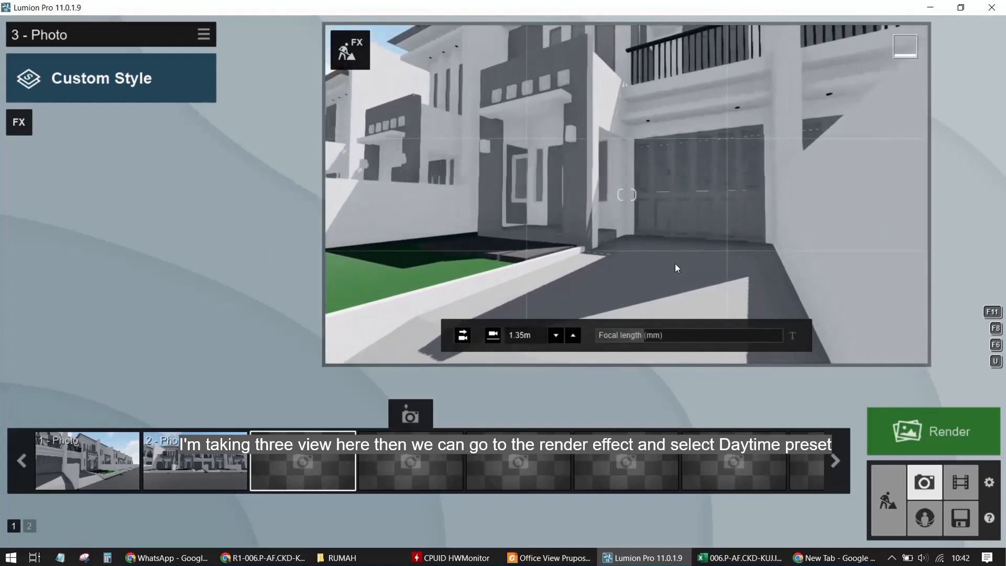
{"action": "key", "text": "a"}
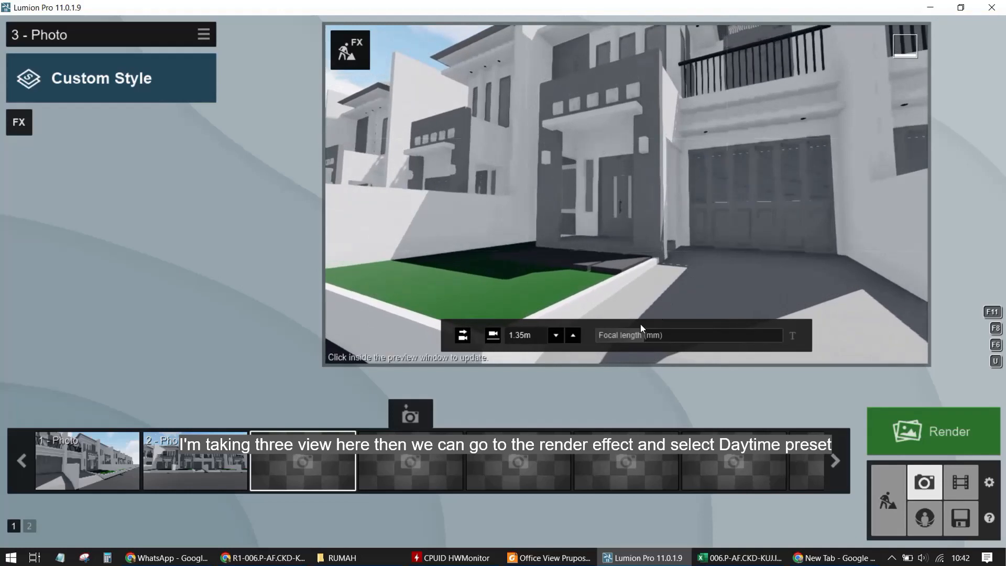
{"action": "left_click", "coordinate": [574, 335]}
{"action": "left_click", "coordinate": [574, 335]}
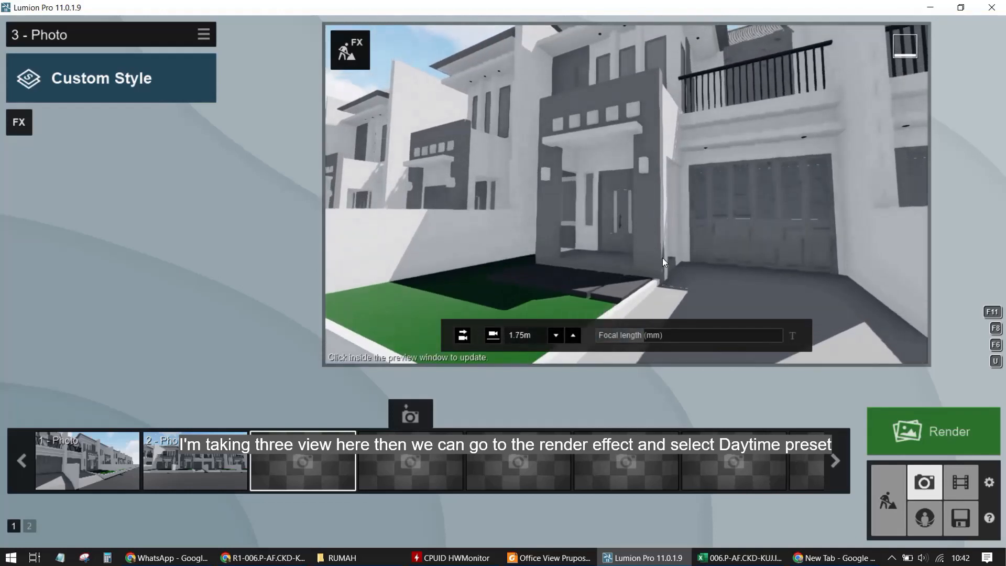
{"action": "right_click_drag", "start_coordinate": [663, 258], "coordinate": [662, 260]}
{"action": "mouse_move", "coordinate": [303, 445]}
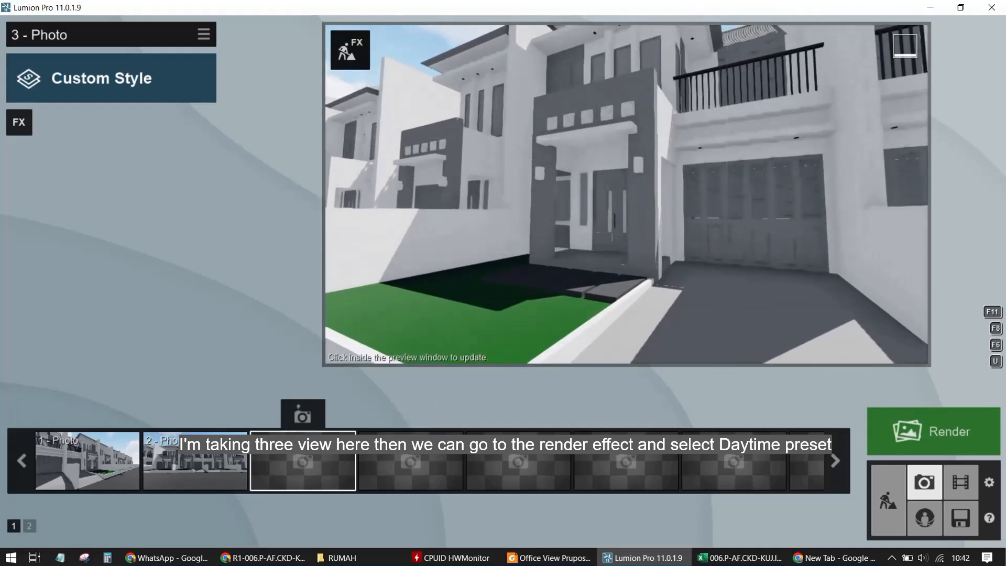
{"action": "left_click", "coordinate": [300, 415]}
Return to the first photo and apply the Daytime style preset to it
{"action": "left_click", "coordinate": [97, 470]}
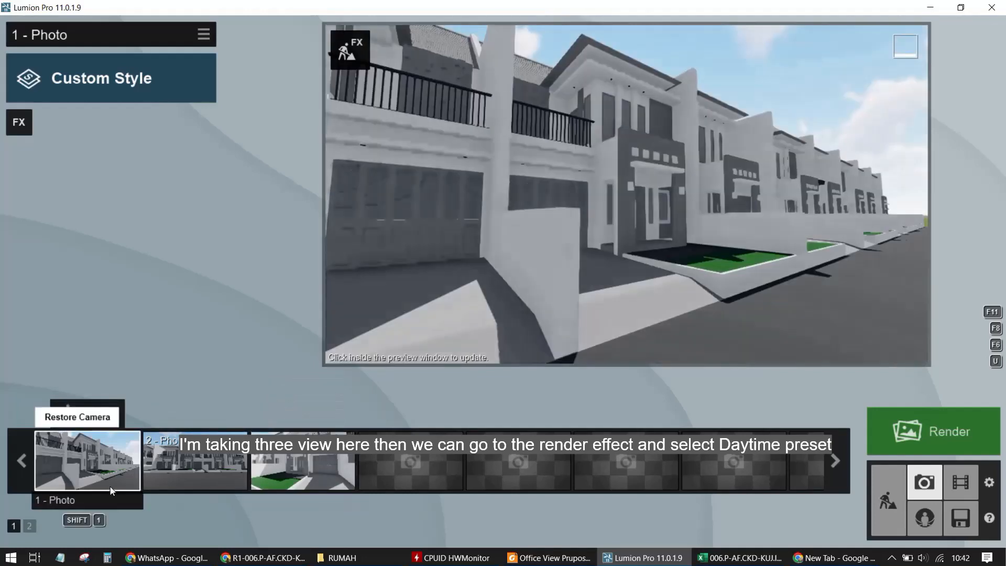
{"action": "left_click", "coordinate": [204, 36]}
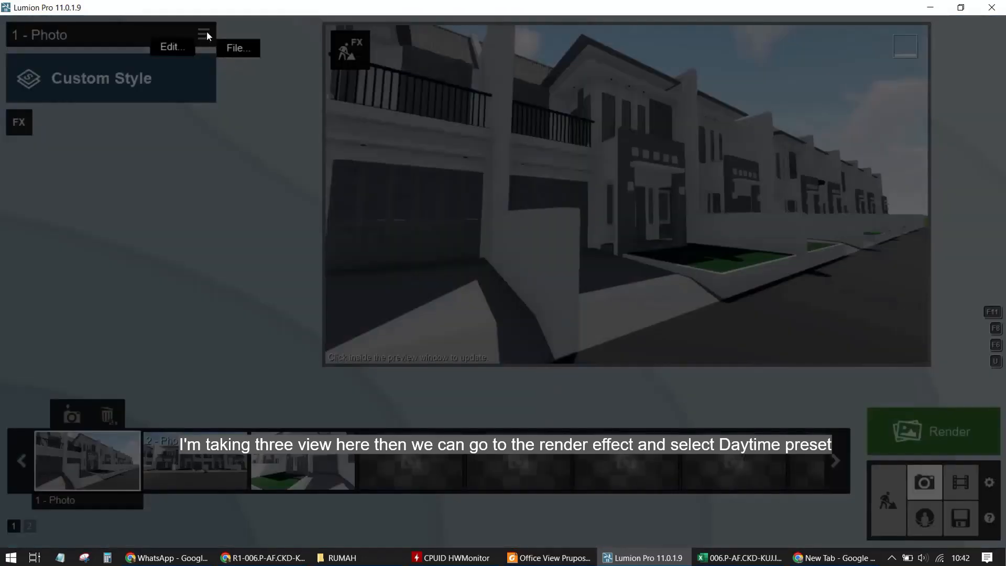
{"action": "left_click", "coordinate": [157, 74]}
{"action": "left_click", "coordinate": [488, 296]}
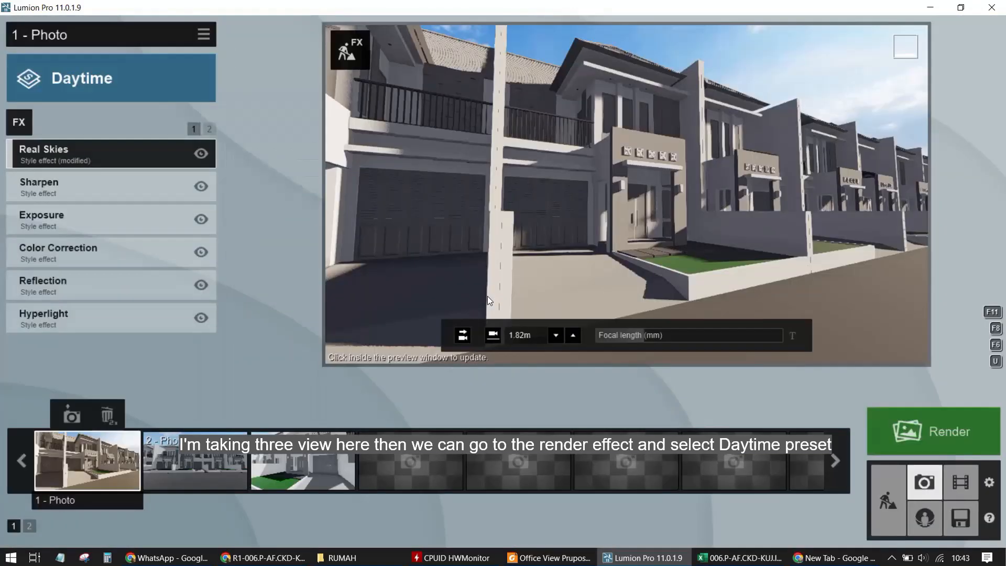
{"action": "left_click", "coordinate": [652, 155]}
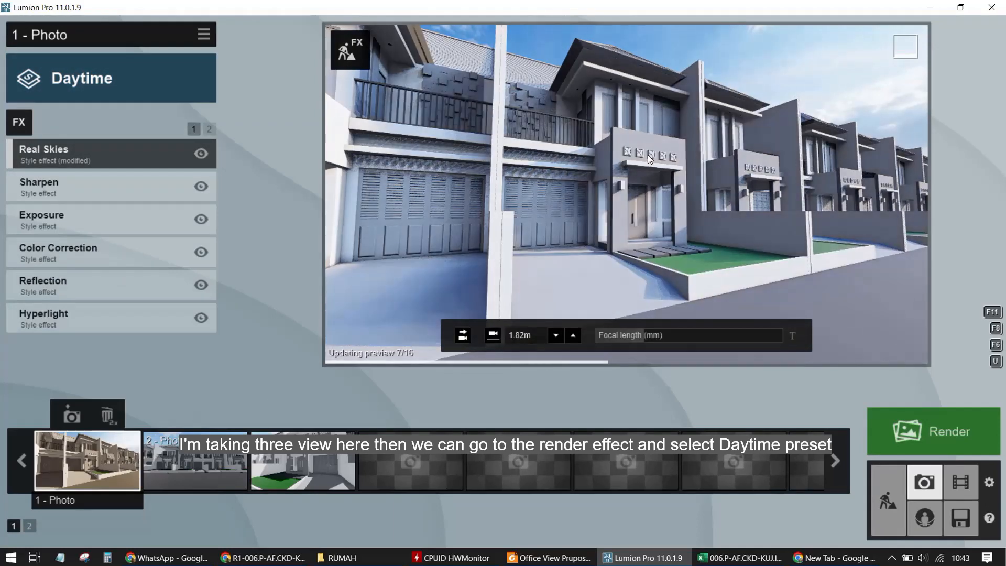
Add the 2-Point Perspective camera effect to the first photo
{"action": "left_click", "coordinate": [73, 417]}
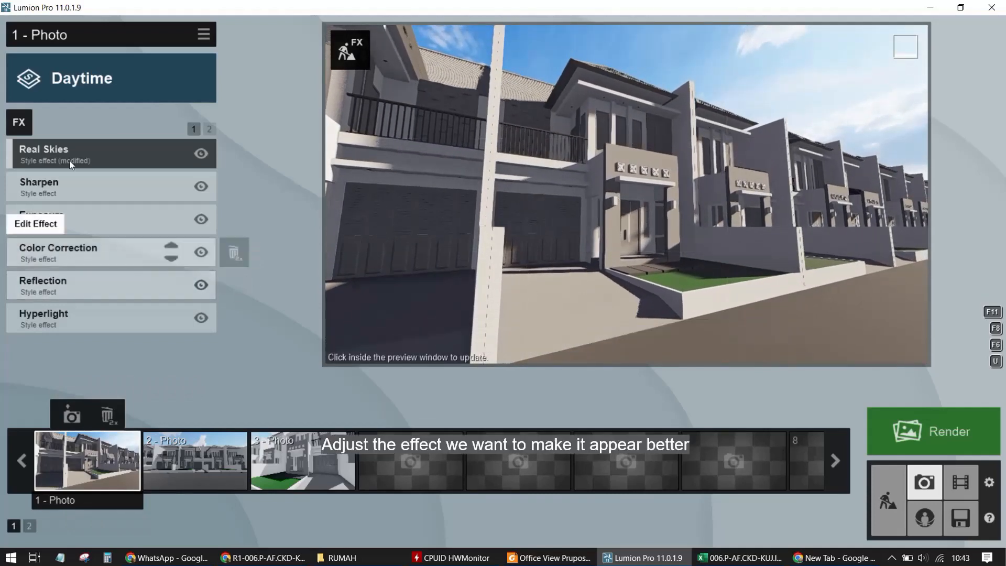
{"action": "left_click", "coordinate": [19, 122]}
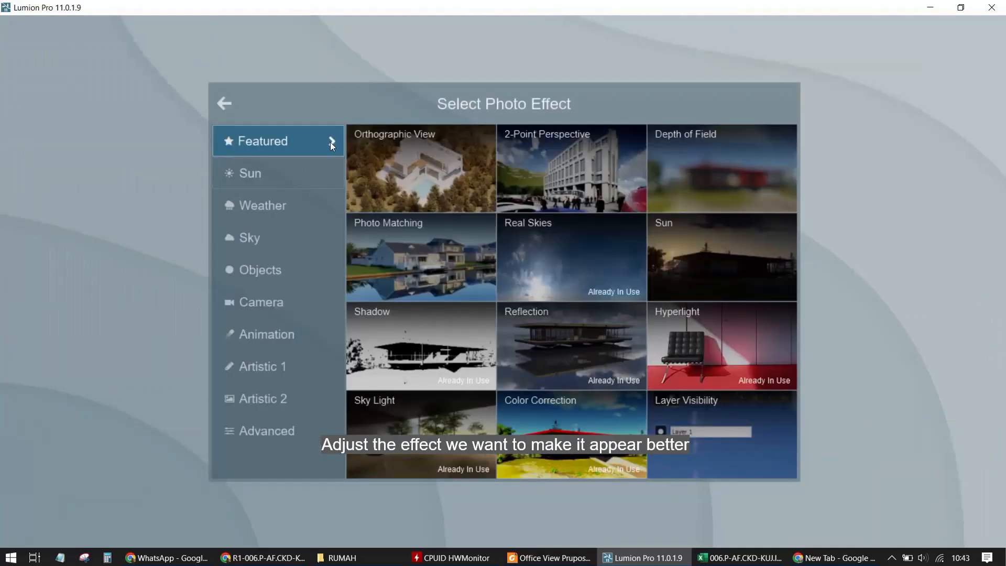
{"action": "left_click", "coordinate": [256, 307]}
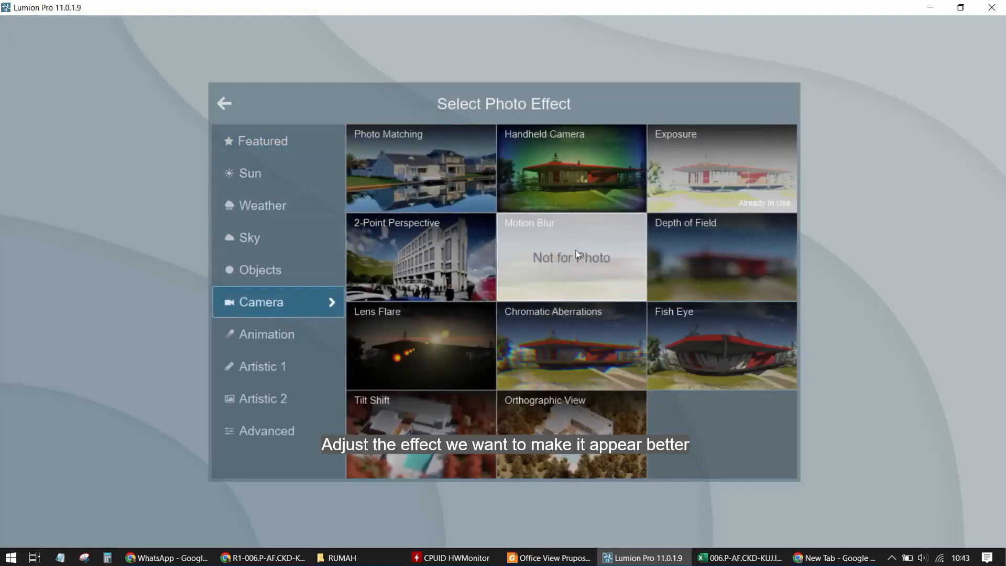
{"action": "left_click", "coordinate": [409, 248]}
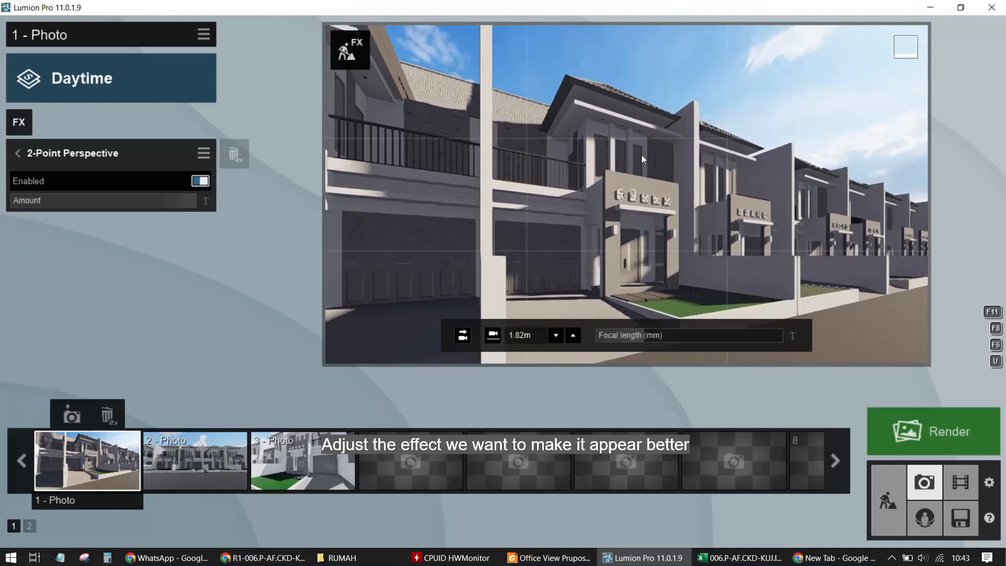
Reframe the first photo's view and store it again in the first slot, returning to the effects list
{"action": "right_click_drag", "start_coordinate": [642, 156], "coordinate": [639, 157]}
{"action": "right_click_drag", "start_coordinate": [636, 159], "coordinate": [631, 150]}
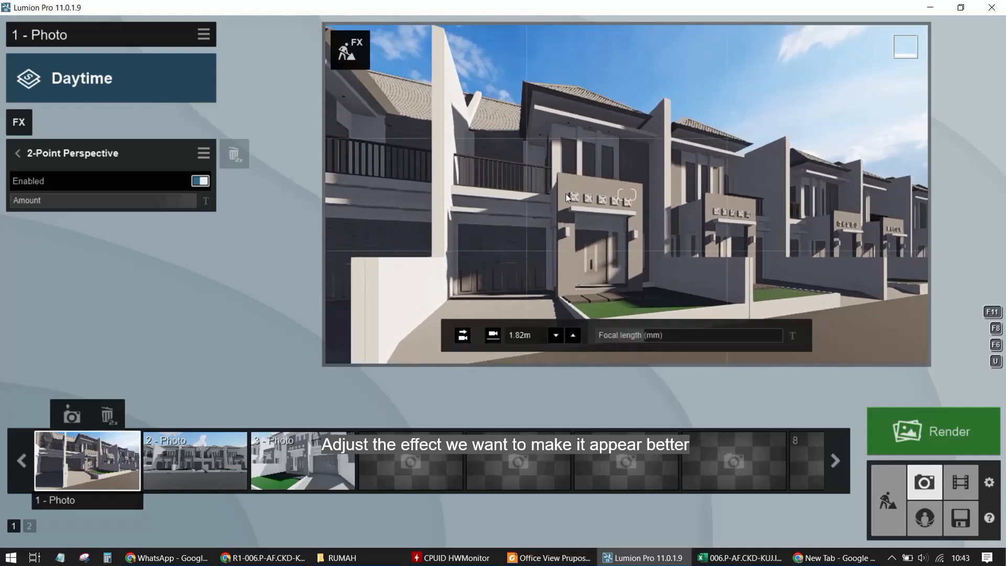
{"action": "right_click_drag", "start_coordinate": [566, 194], "coordinate": [487, 218]}
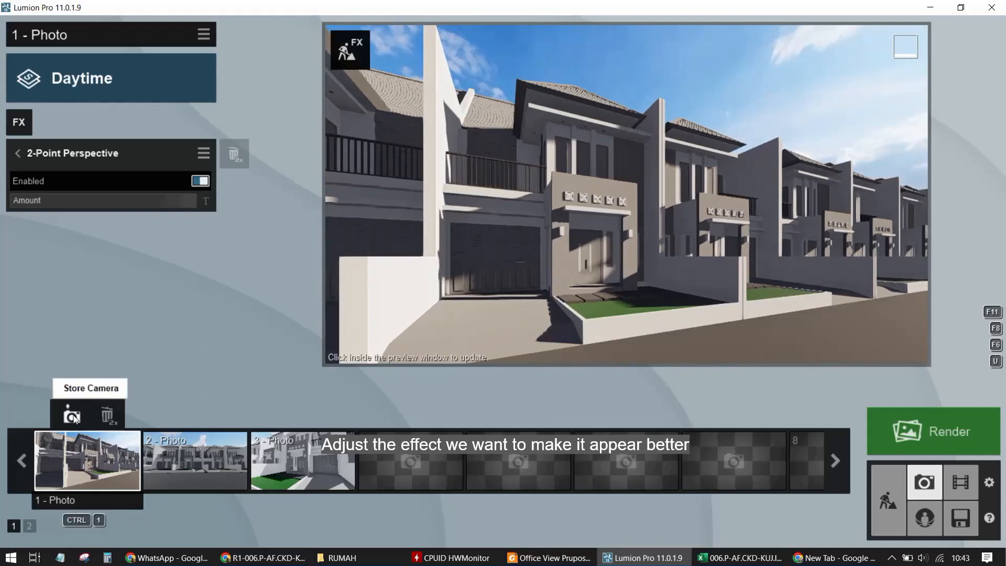
{"action": "left_click", "coordinate": [72, 416]}
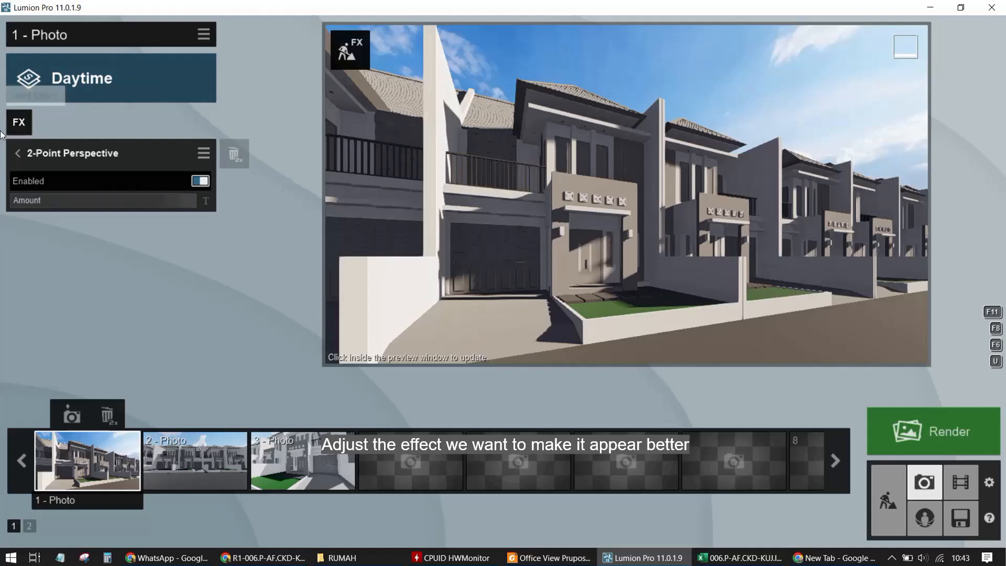
{"action": "left_click", "coordinate": [17, 153]}
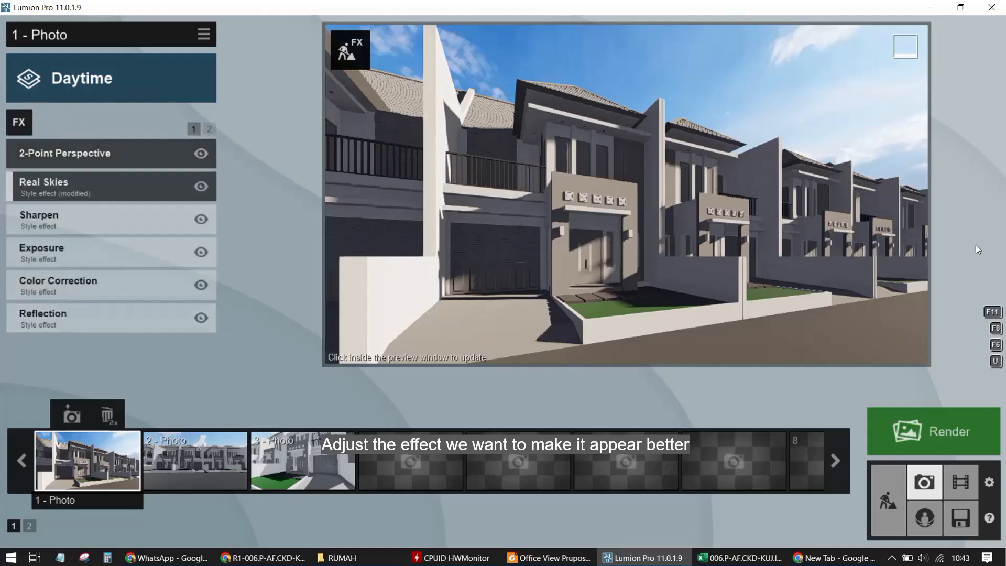
Return to build mode and apply the Clean Cut Grass 02 material to the front lawn surface
{"action": "left_click", "coordinate": [887, 499]}
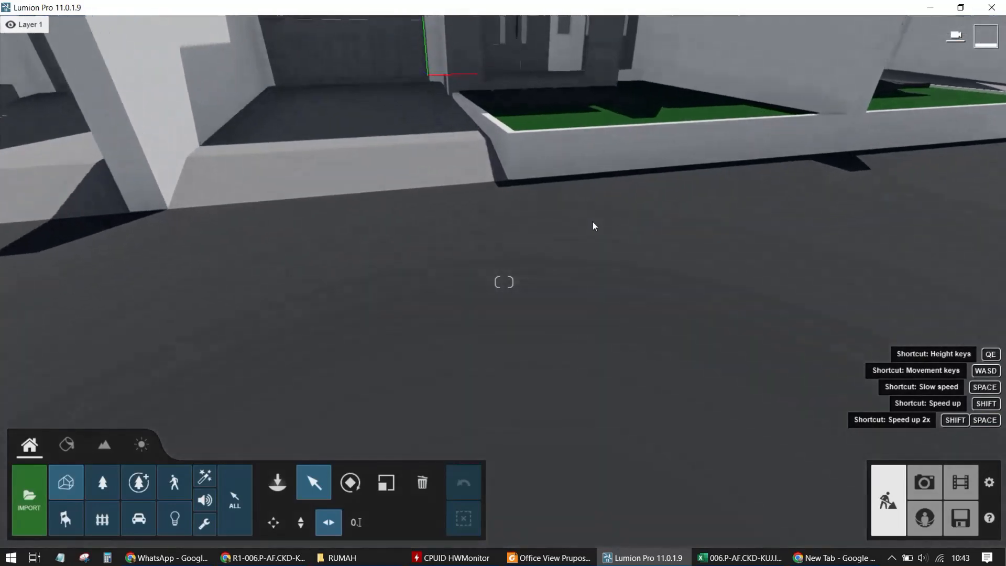
{"action": "key", "text": "w"}
{"action": "right_click_drag", "start_coordinate": [592, 221], "coordinate": [684, 366]}
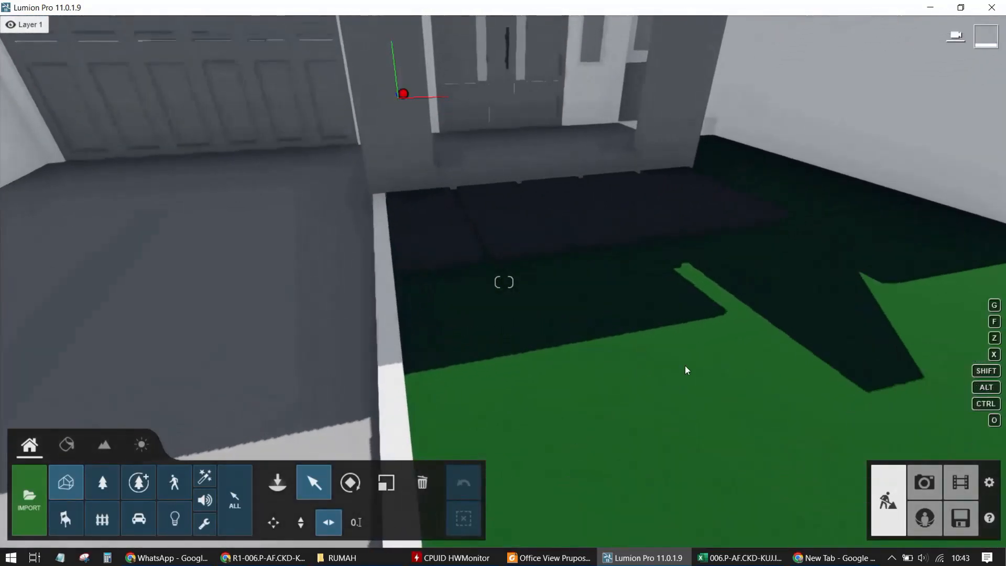
{"action": "right_click_drag", "start_coordinate": [734, 387], "coordinate": [644, 319]}
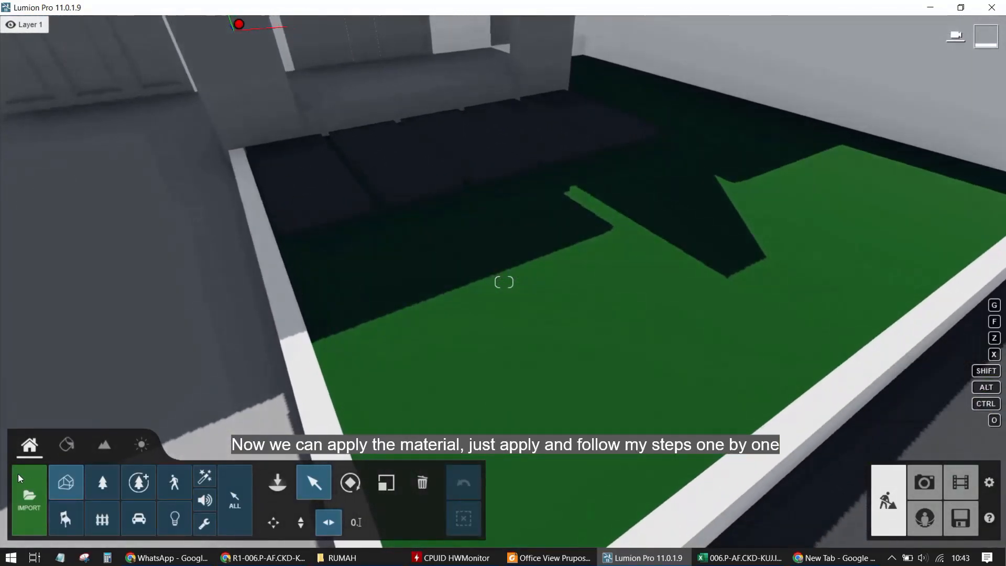
{"action": "left_click", "coordinate": [60, 449]}
{"action": "left_click", "coordinate": [567, 233]}
{"action": "left_click", "coordinate": [568, 231]}
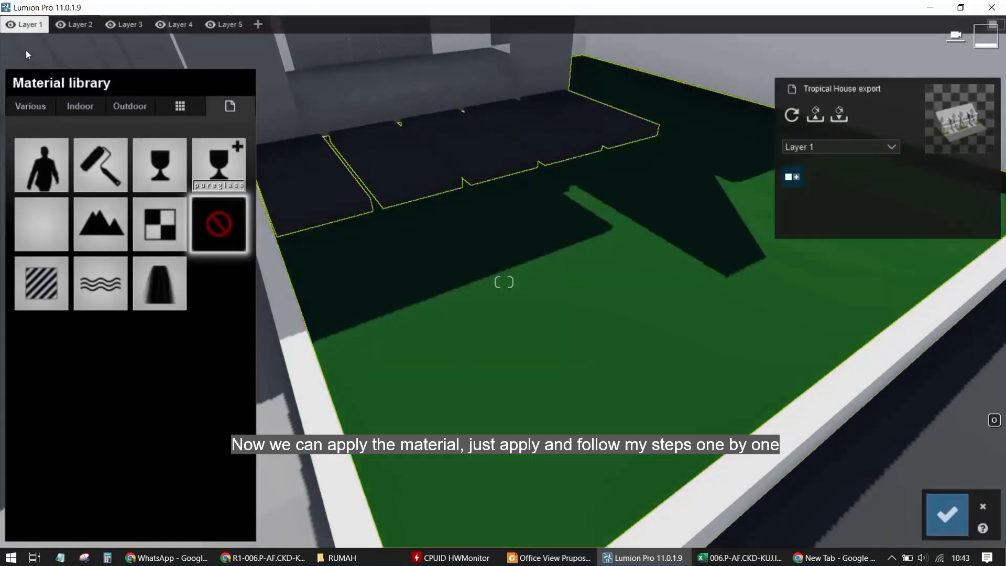
{"action": "left_click", "coordinate": [33, 107]}
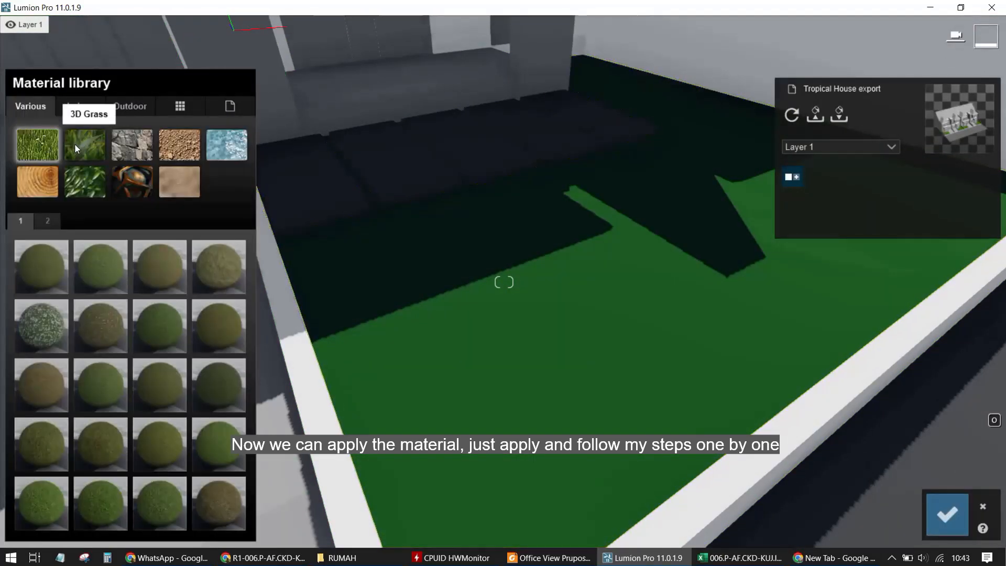
{"action": "left_click", "coordinate": [203, 322]}
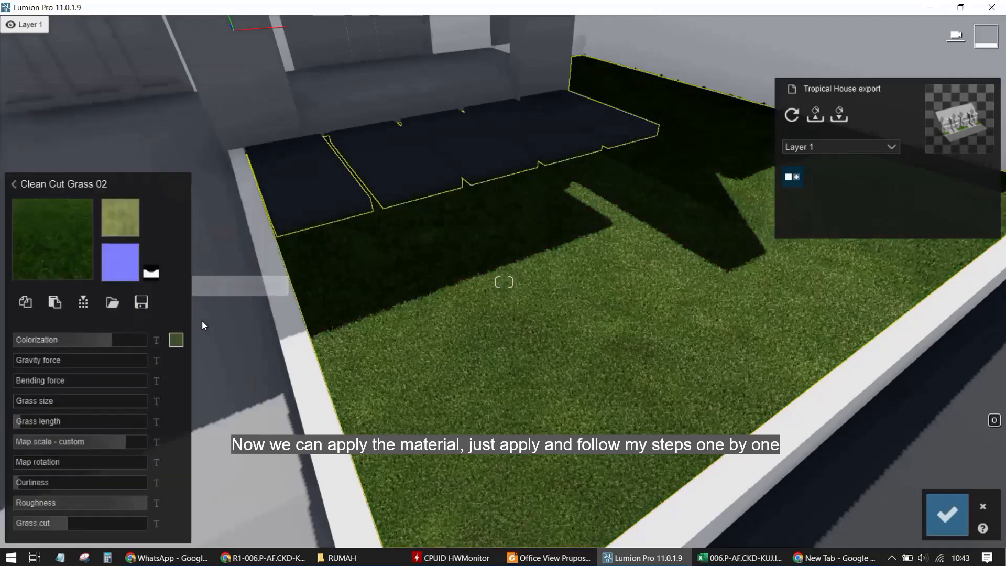
Apply the Evermotion Sandstone Tiles 003 2048 outdoor stone material to the driveway paving
{"action": "key", "text": "s"}
{"action": "right_click_drag", "start_coordinate": [549, 402], "coordinate": [641, 398]}
{"action": "key", "text": "w"}
{"action": "key", "text": "w"}
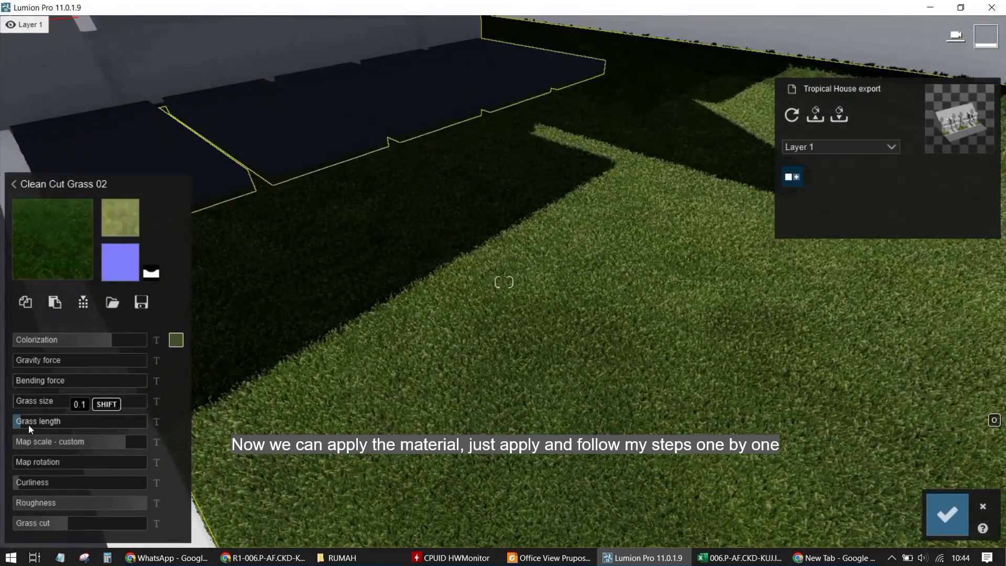
{"action": "mouse_move", "coordinate": [22, 423]}
{"action": "left_mouse_down"}
{"action": "mouse_move", "coordinate": [159, 429]}
{"action": "mouse_move", "coordinate": [28, 438]}
{"action": "left_mouse_up"}
{"action": "right_click_drag", "start_coordinate": [199, 367], "coordinate": [439, 212]}
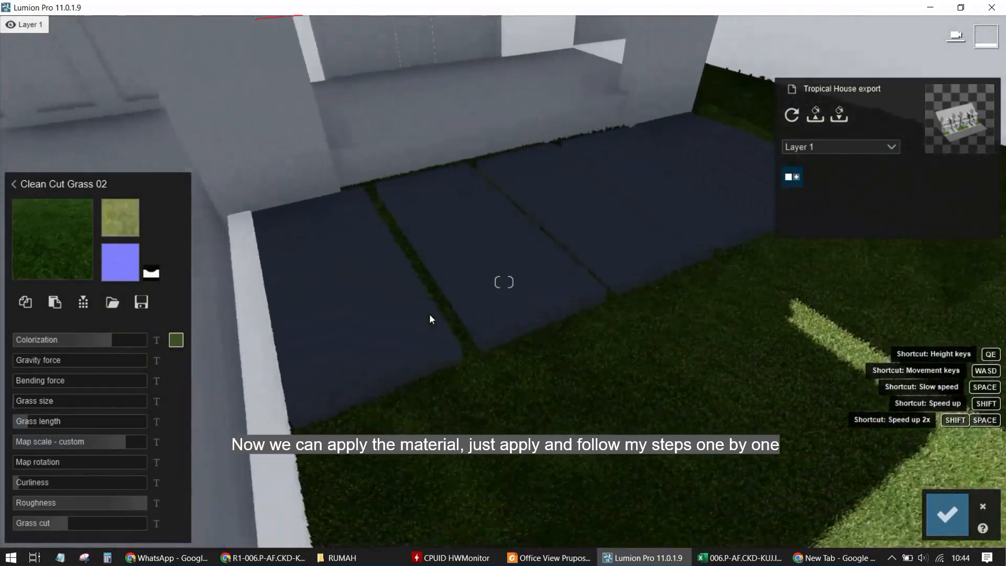
{"action": "right_click_drag", "start_coordinate": [429, 313], "coordinate": [452, 434]}
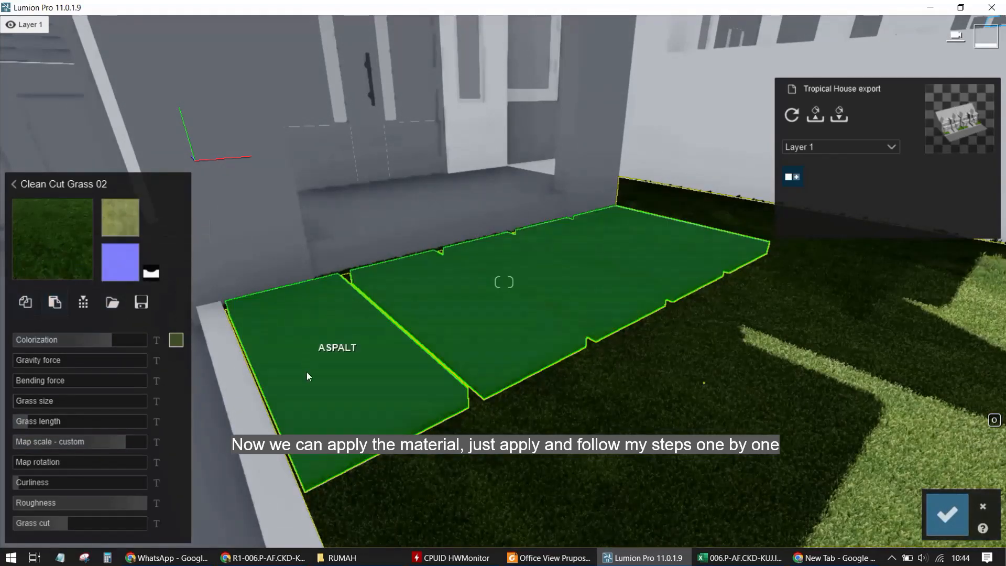
{"action": "left_click", "coordinate": [311, 375]}
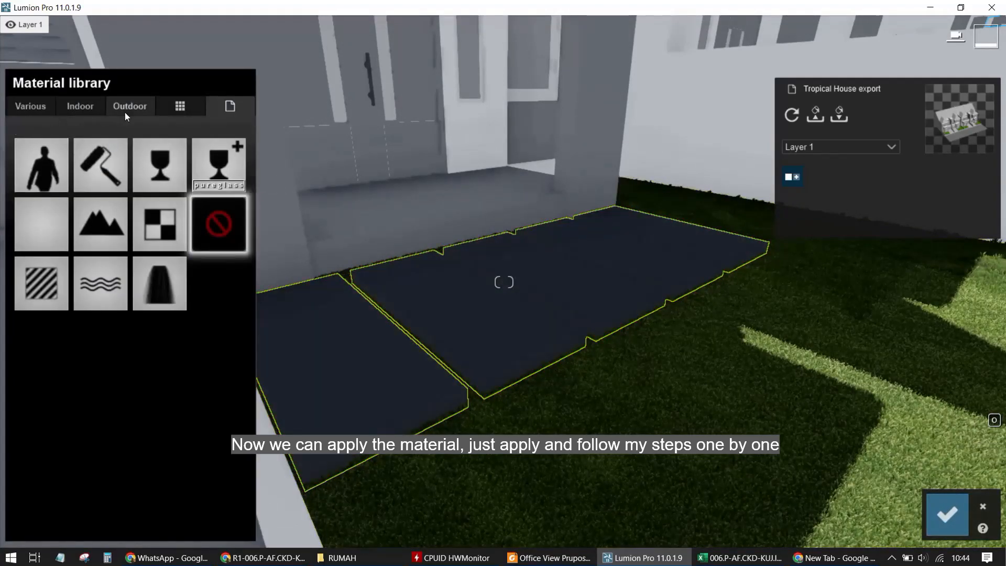
{"action": "left_click", "coordinate": [124, 113]}
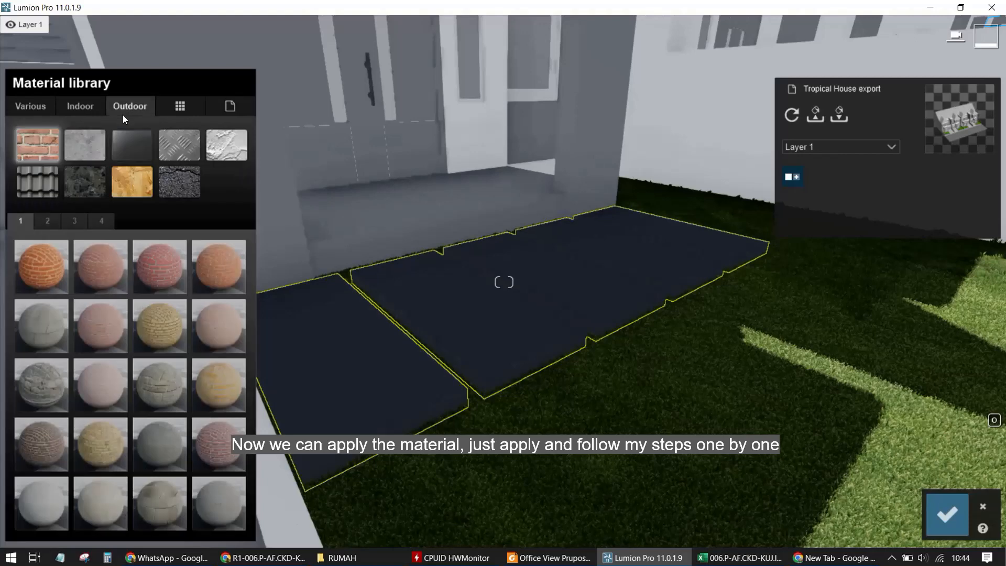
{"action": "left_click", "coordinate": [81, 189]}
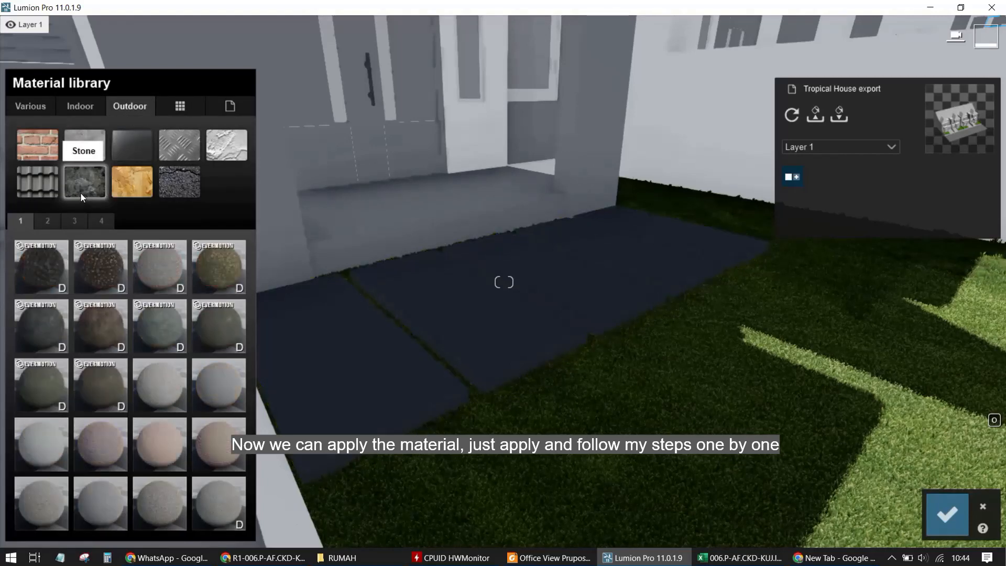
{"action": "left_click", "coordinate": [157, 338]}
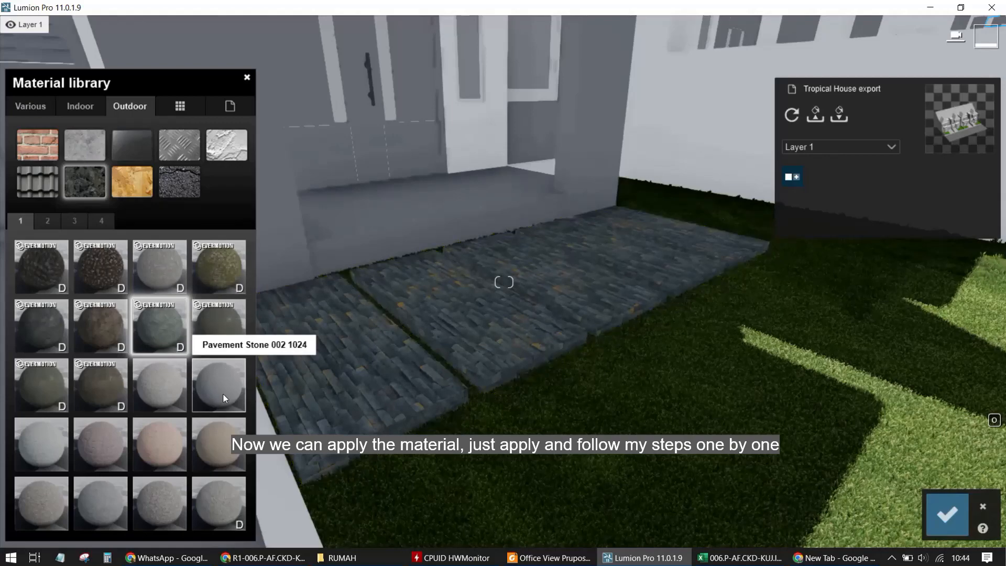
Apply the Pavement Stone 009 1024 outdoor stone material to the front stepping-stone path slabs
{"action": "left_click", "coordinate": [223, 394]}
{"action": "left_click", "coordinate": [157, 452]}
{"action": "left_click", "coordinate": [121, 485]}
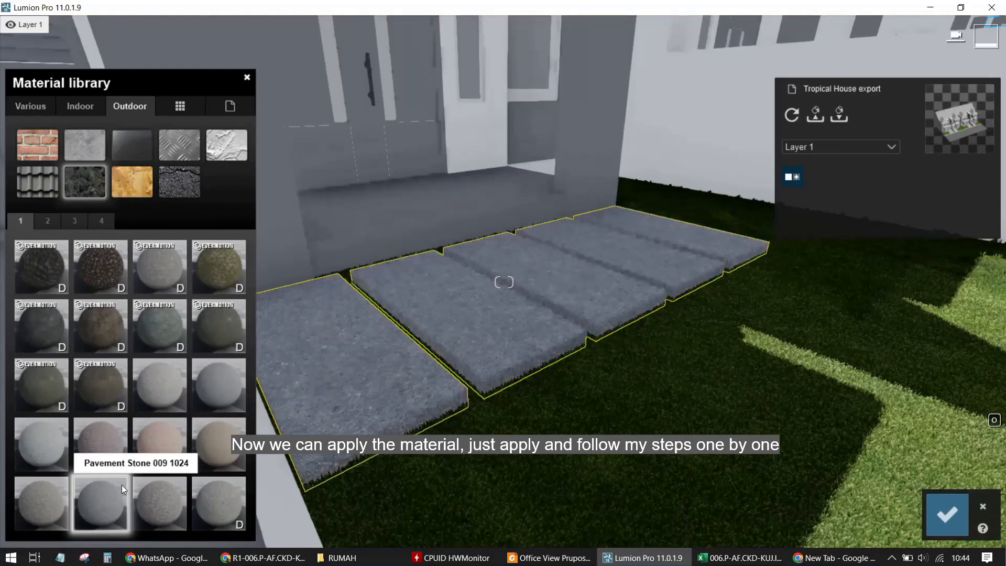
Select the carport floor and apply the Plaster 022 1024 indoor plaster material to it
{"action": "key", "text": "w"}
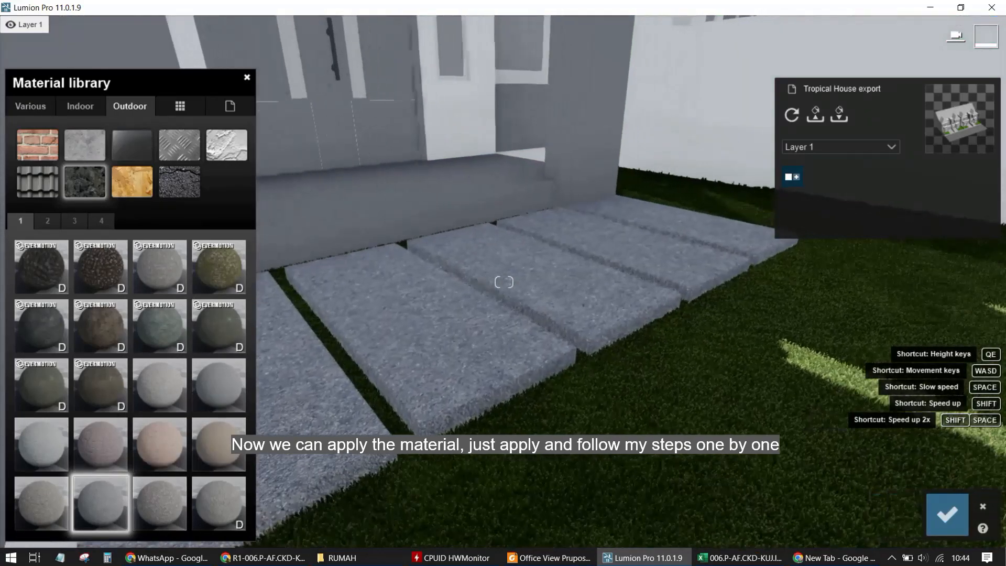
{"action": "key", "text": "w"}
{"action": "key", "text": "s"}
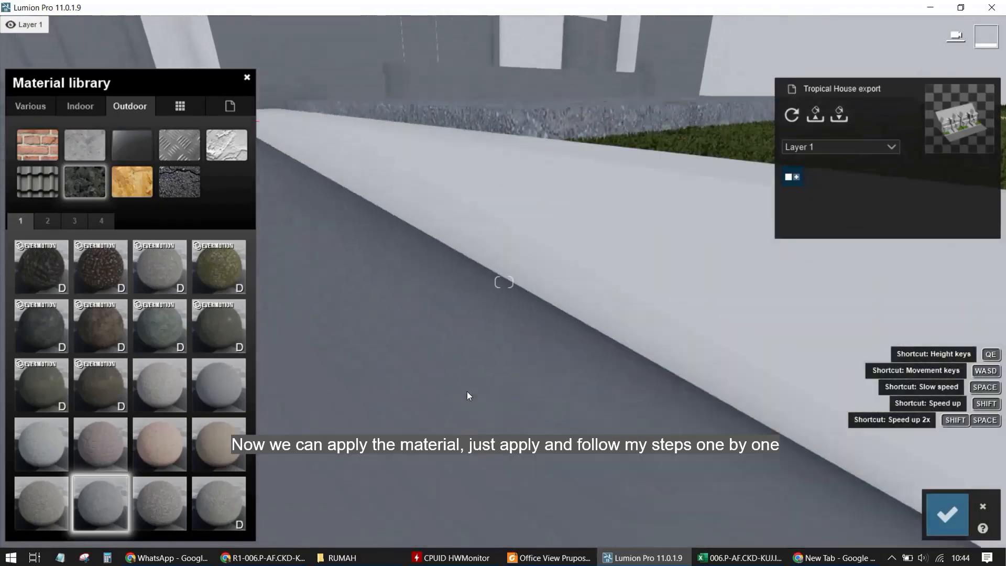
{"action": "key", "text": "w"}
{"action": "key", "text": "w"}
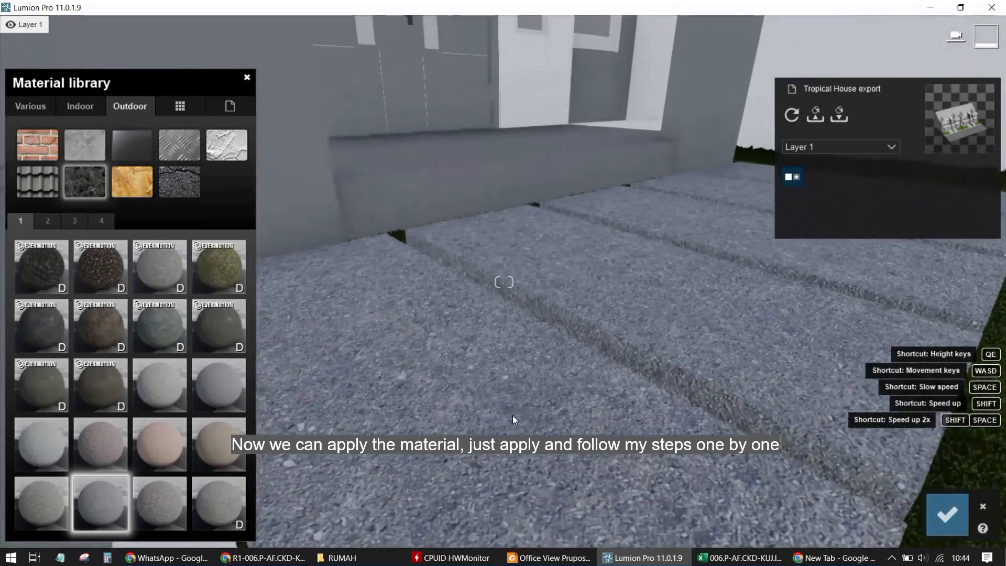
{"action": "key", "text": "w"}
{"action": "key", "text": "s"}
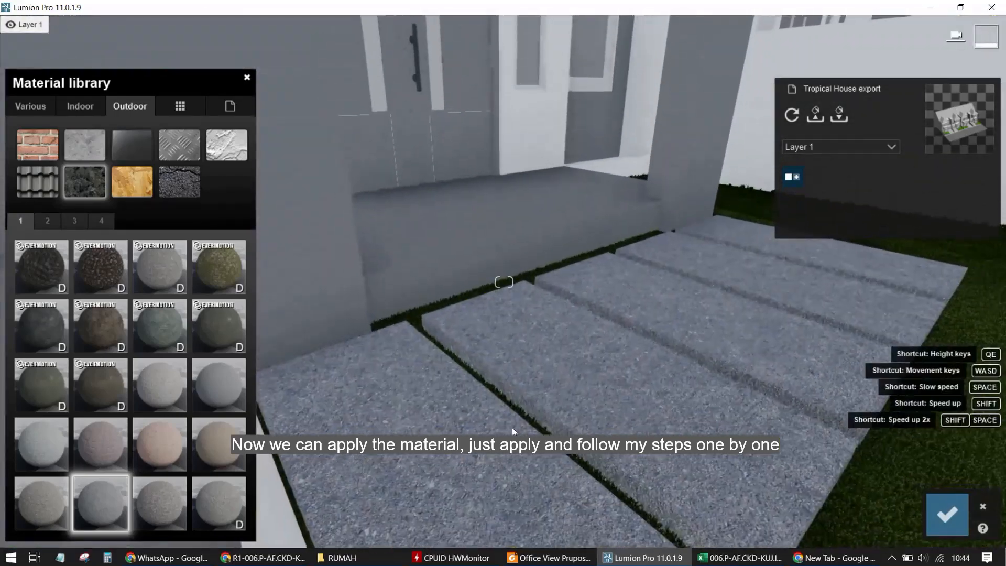
{"action": "right_click_drag", "start_coordinate": [513, 429], "coordinate": [451, 328]}
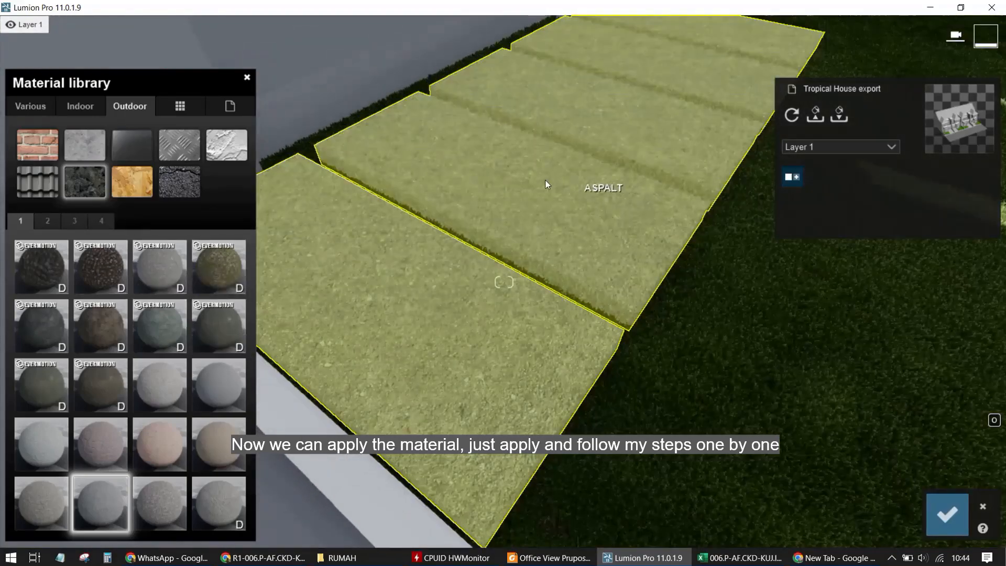
{"action": "right_click_drag", "start_coordinate": [488, 250], "coordinate": [468, 354]}
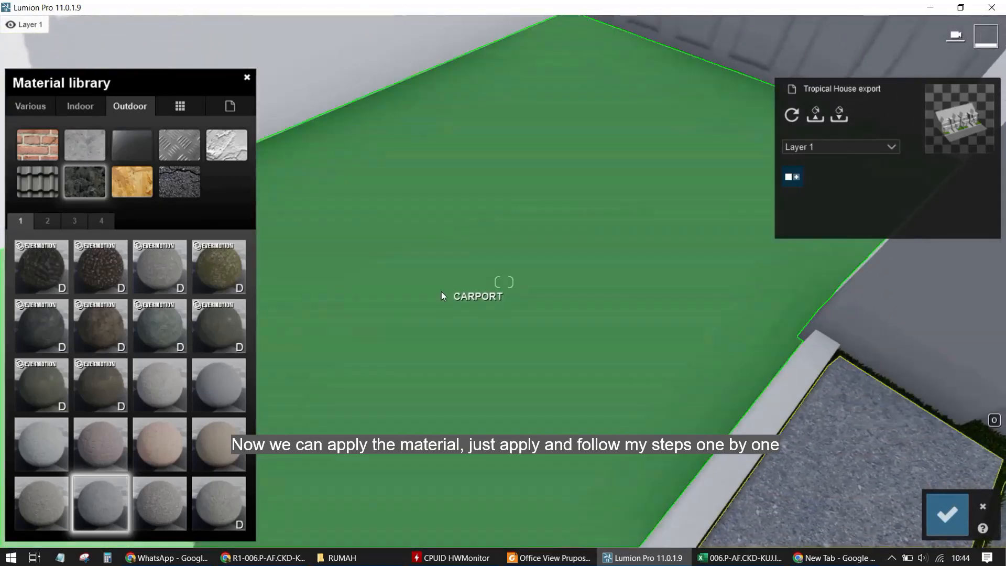
{"action": "left_click", "coordinate": [441, 292]}
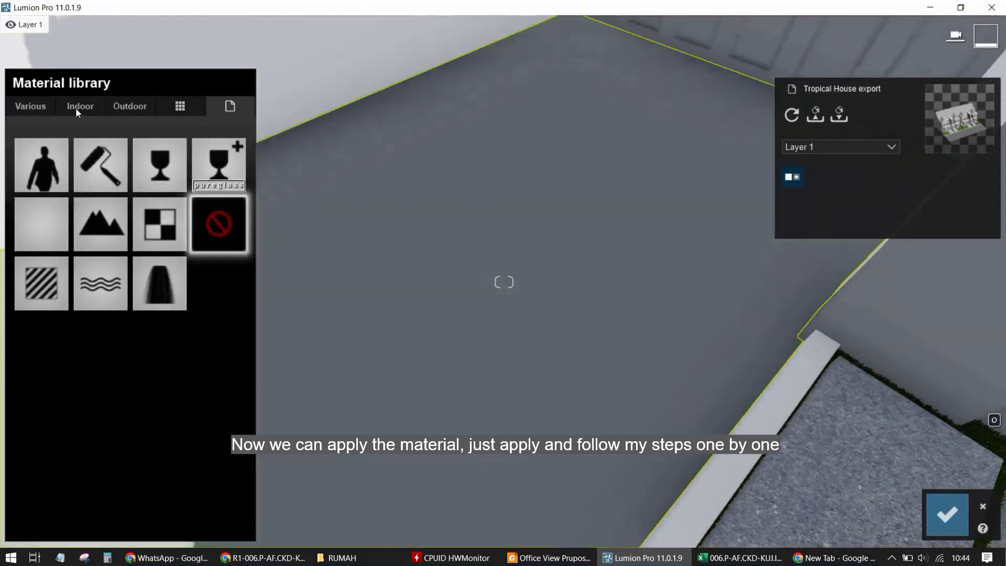
{"action": "left_click", "coordinate": [81, 107]}
{"action": "left_click", "coordinate": [213, 151]}
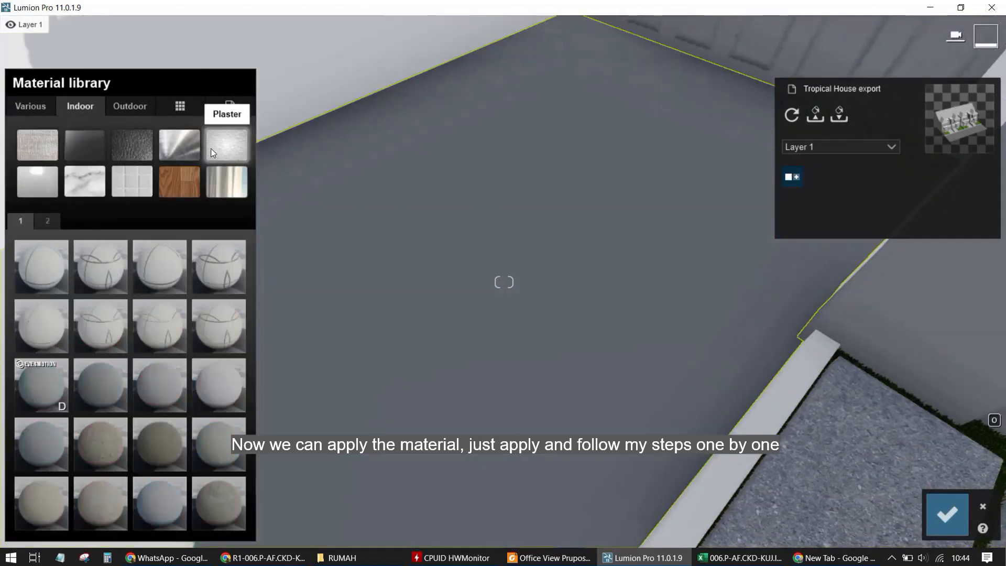
{"action": "left_click", "coordinate": [175, 439]}
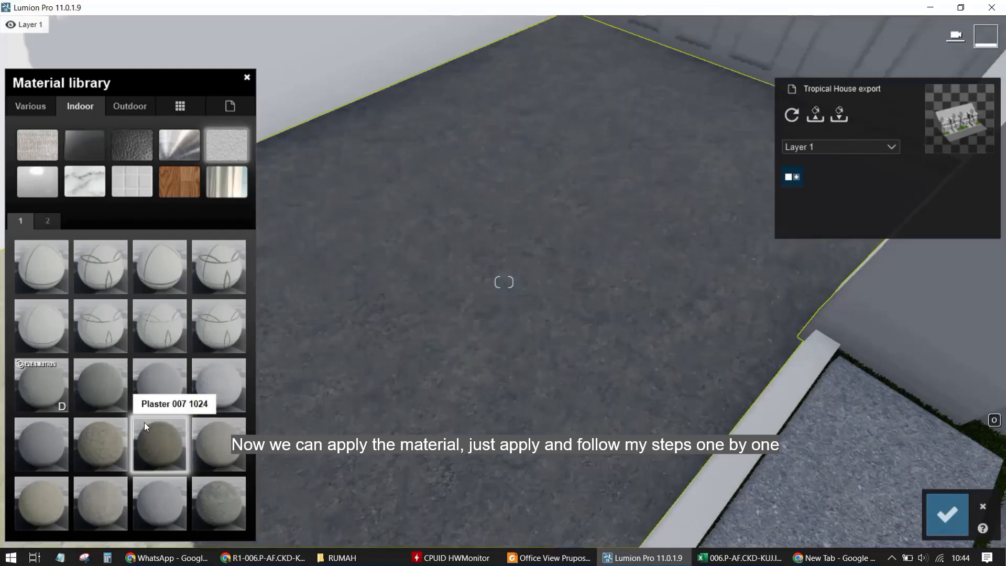
{"action": "left_click", "coordinate": [159, 506]}
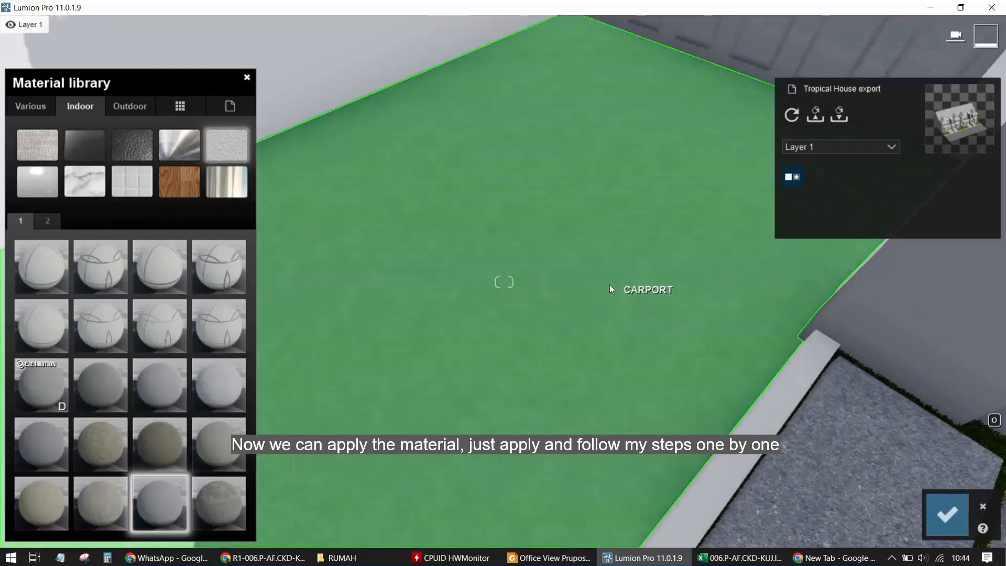
{"action": "right_click_drag", "start_coordinate": [609, 284], "coordinate": [560, 409]}
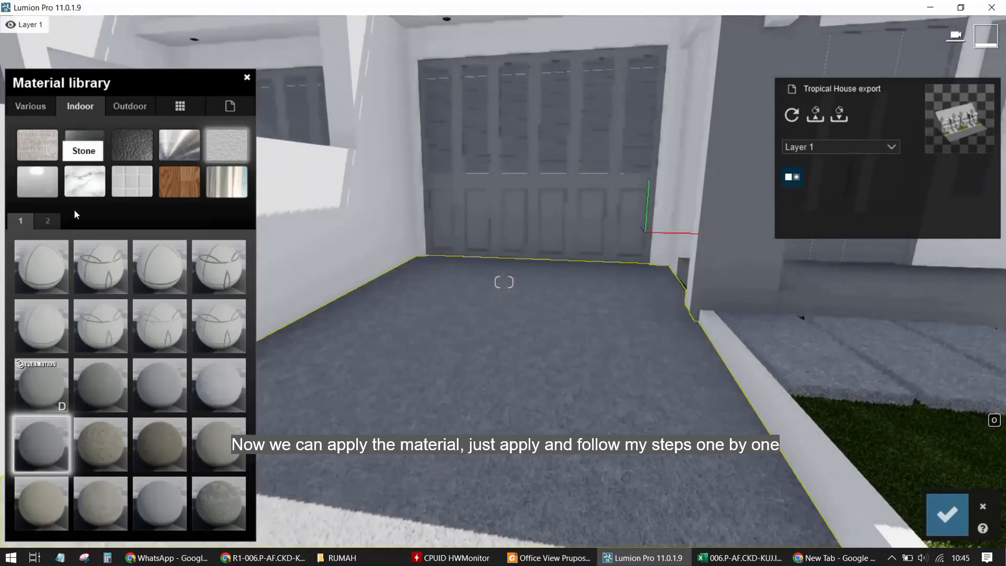
{"action": "left_click", "coordinate": [45, 220]}
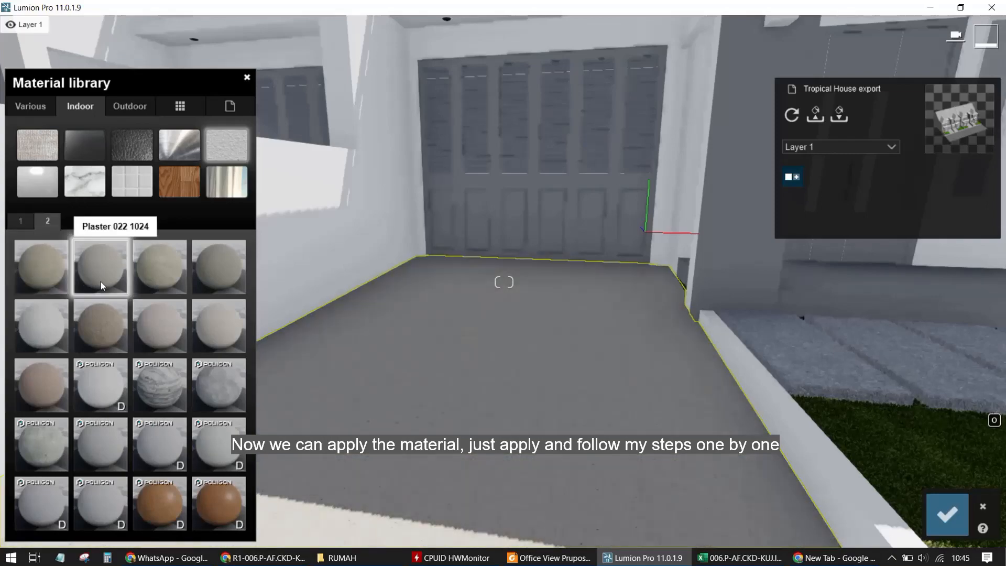
Select the road surface and replace its material with a dark Asphalt material
{"action": "right_click_drag", "start_coordinate": [817, 299], "coordinate": [812, 379]}
{"action": "key", "text": "s"}
{"action": "key", "text": "s"}
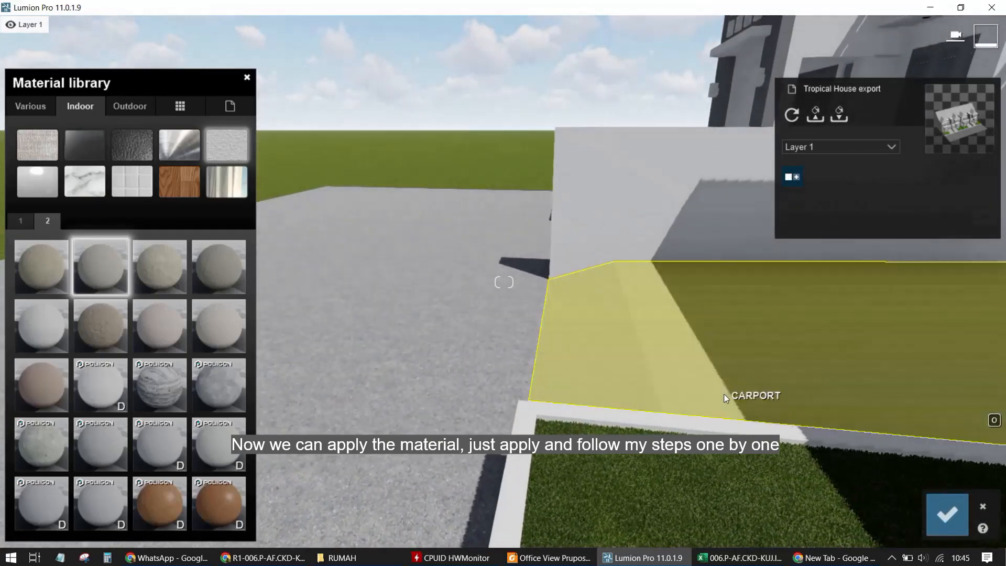
{"action": "right_click_drag", "start_coordinate": [650, 390], "coordinate": [464, 485]}
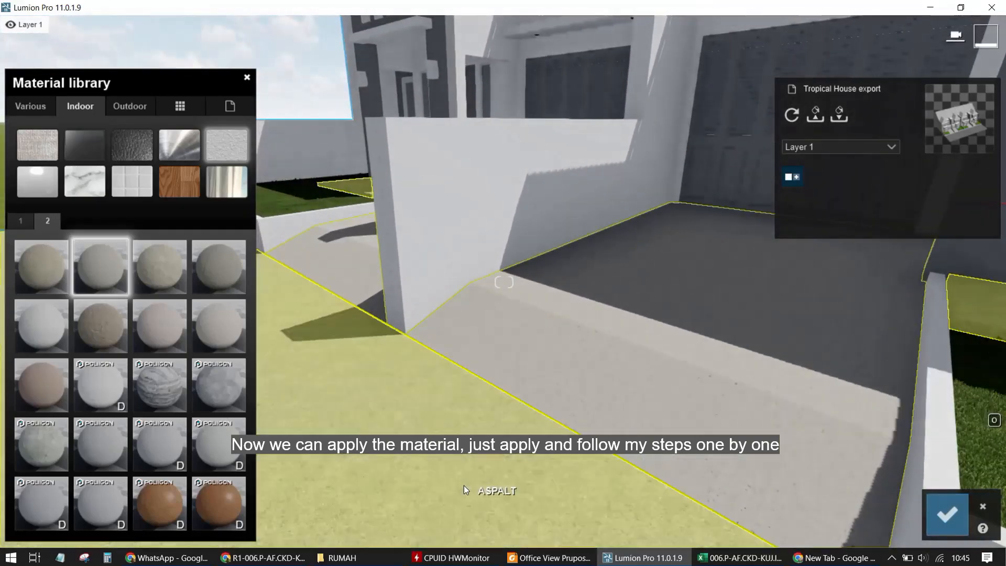
{"action": "key", "text": "s"}
{"action": "right_click_drag", "start_coordinate": [452, 422], "coordinate": [592, 398]}
{"action": "right_click", "coordinate": [422, 428]}
{"action": "left_click", "coordinate": [644, 362]}
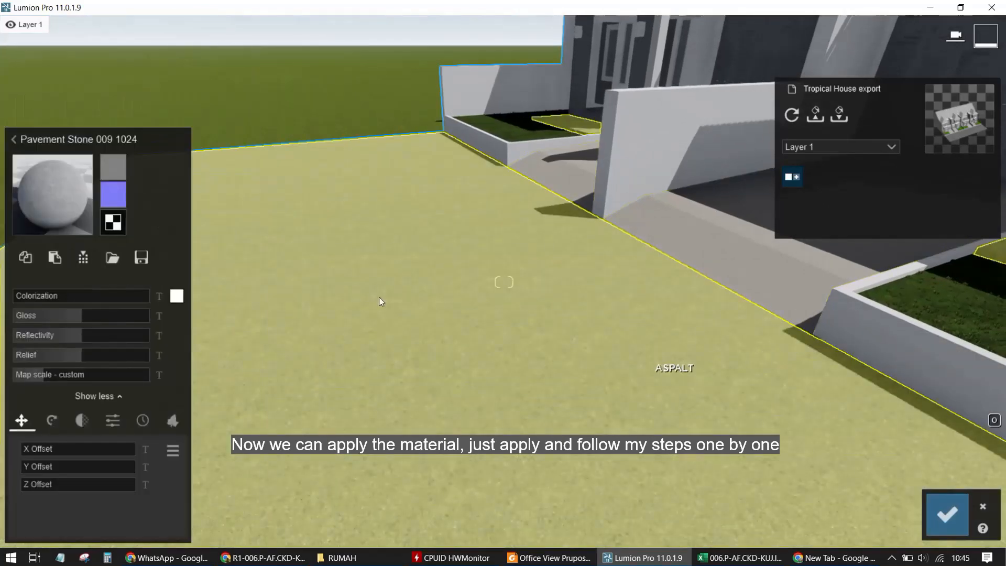
{"action": "left_click", "coordinate": [61, 195]}
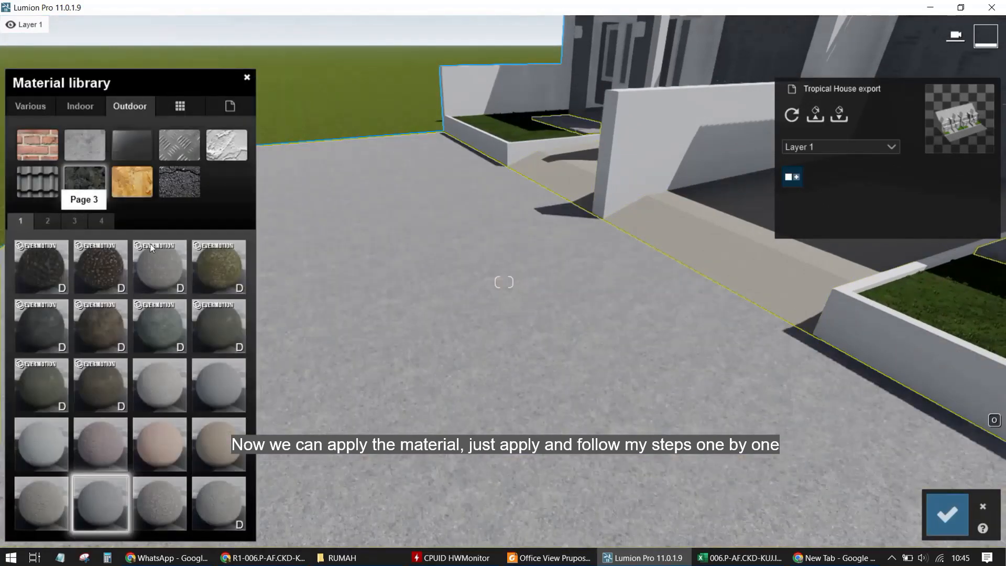
{"action": "left_click", "coordinate": [176, 181]}
{"action": "left_click", "coordinate": [181, 345]}
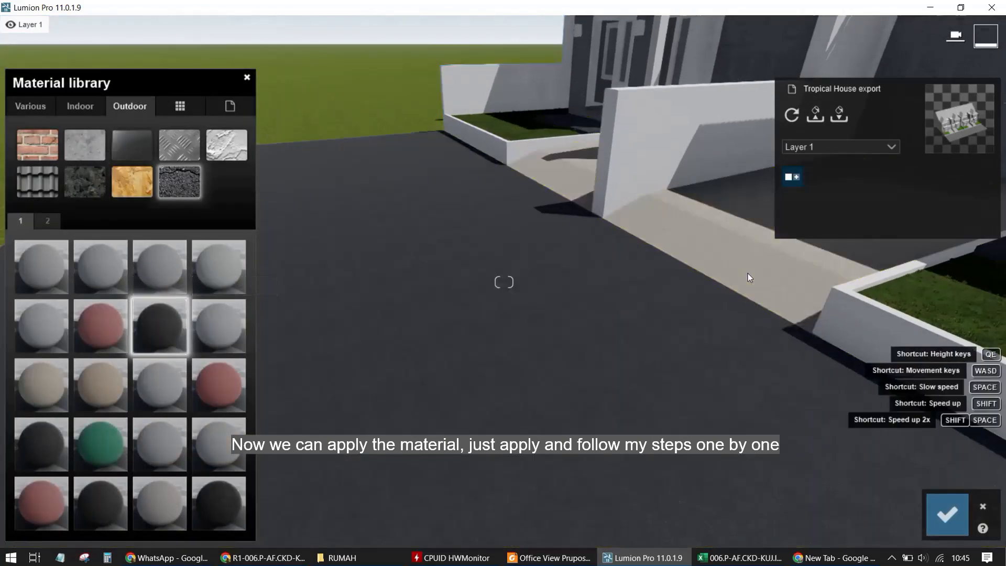
Select the house's exterior walls and apply the Polii Rust Plain 029 2k outdoor material
{"action": "right_click_drag", "start_coordinate": [750, 270], "coordinate": [730, 271]}
{"action": "key", "text": "w"}
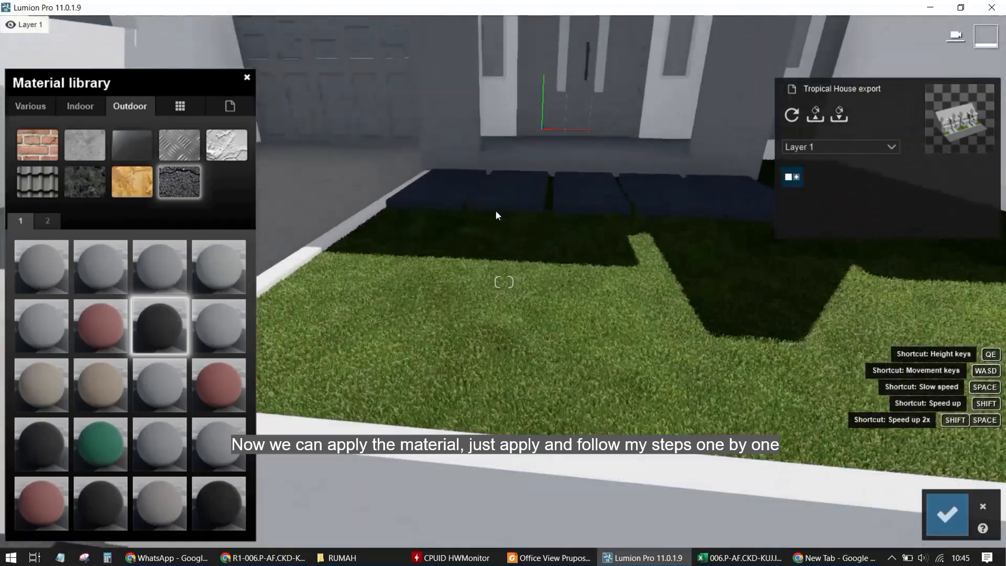
{"action": "key", "text": "w"}
{"action": "right_click_drag", "start_coordinate": [495, 210], "coordinate": [558, 406]}
{"action": "right_click_drag", "start_coordinate": [535, 363], "coordinate": [543, 345]}
{"action": "key", "text": "s"}
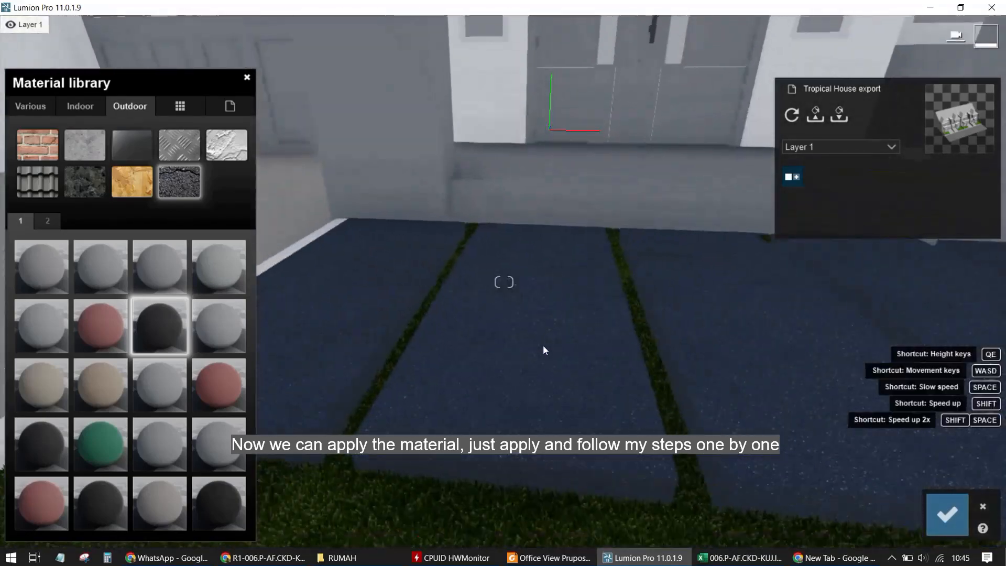
{"action": "key", "text": "s"}
{"action": "key", "text": "a"}
{"action": "right_click_drag", "start_coordinate": [344, 329], "coordinate": [520, 386]}
{"action": "left_click", "coordinate": [655, 379]}
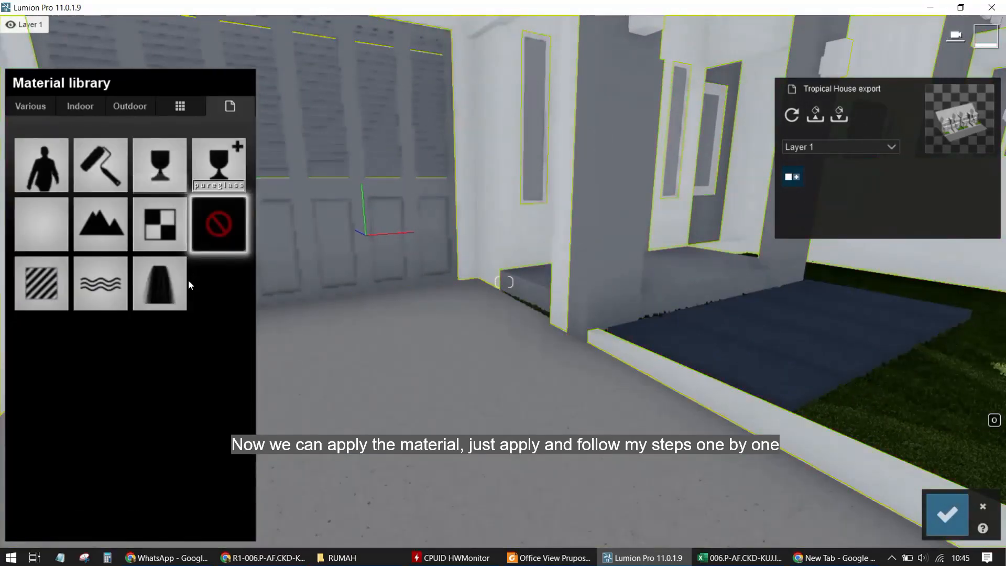
{"action": "key", "text": "s"}
{"action": "right_click_drag", "start_coordinate": [450, 267], "coordinate": [514, 292]}
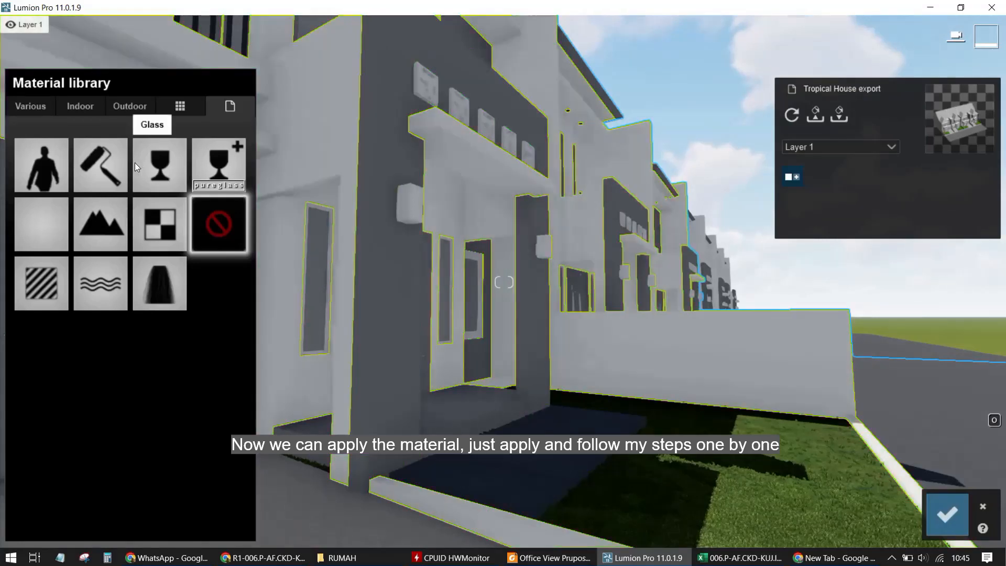
{"action": "left_click", "coordinate": [113, 107]}
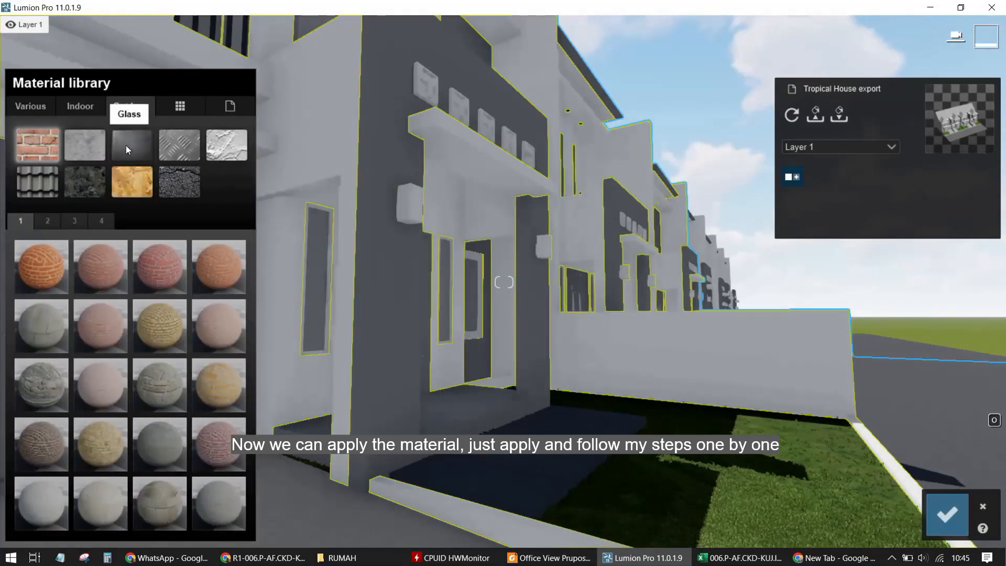
{"action": "left_click", "coordinate": [169, 143]}
{"action": "left_click", "coordinate": [81, 219]}
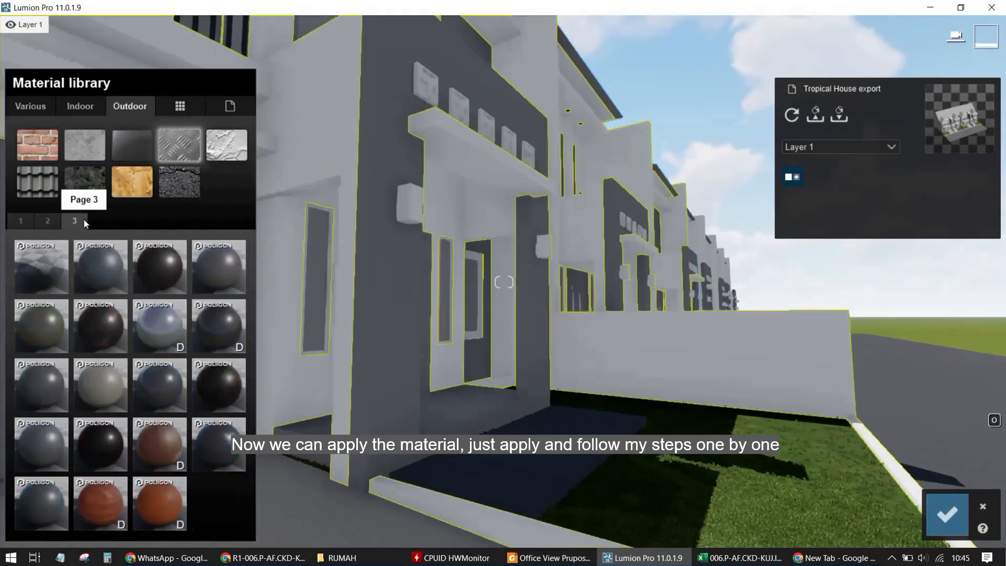
{"action": "left_click", "coordinate": [155, 440]}
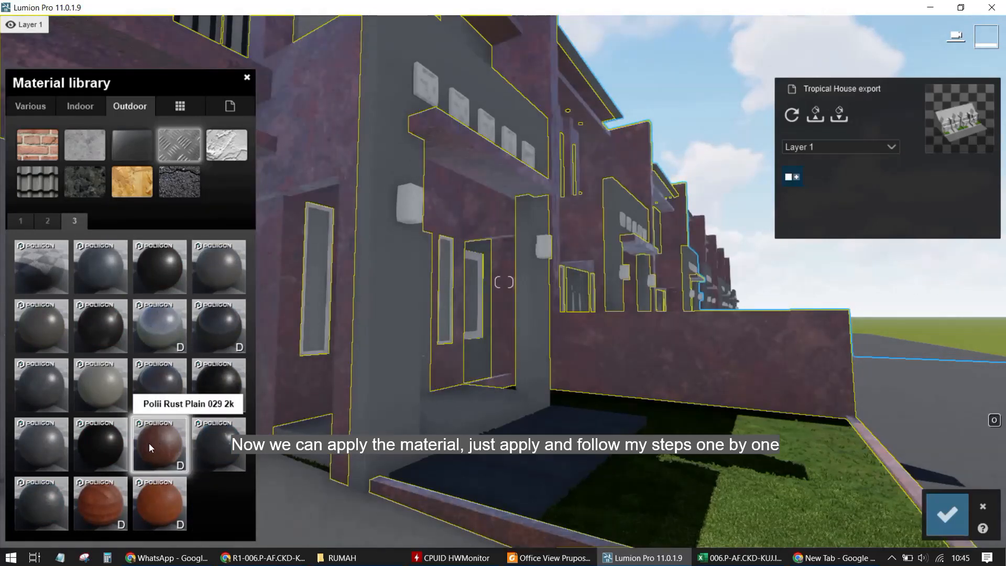
Open the wall material's settings and adjust its colorization color and Colorization slider
{"action": "left_click", "coordinate": [149, 443]}
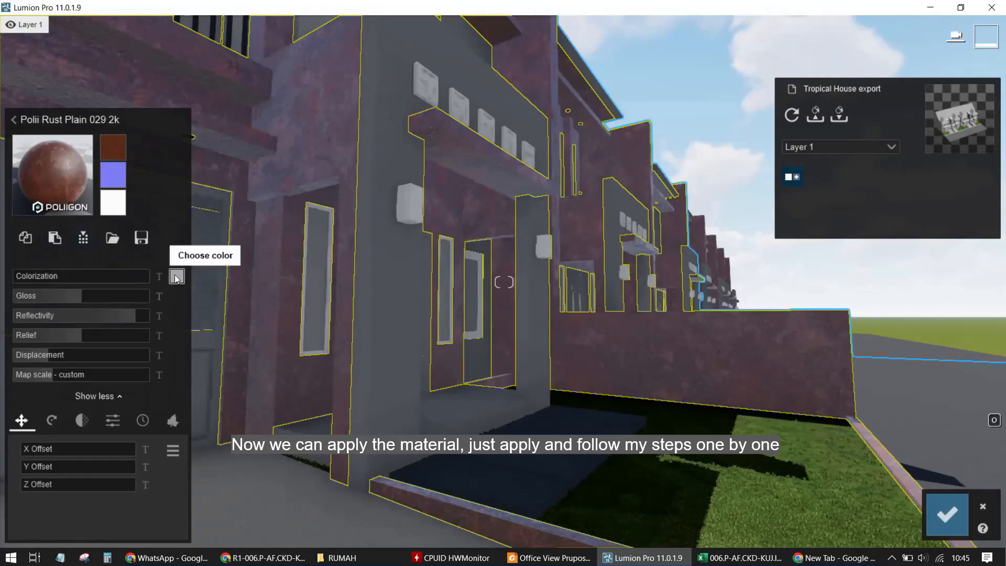
{"action": "left_click", "coordinate": [176, 277]}
{"action": "left_click_drag", "start_coordinate": [200, 303], "coordinate": [197, 252]}
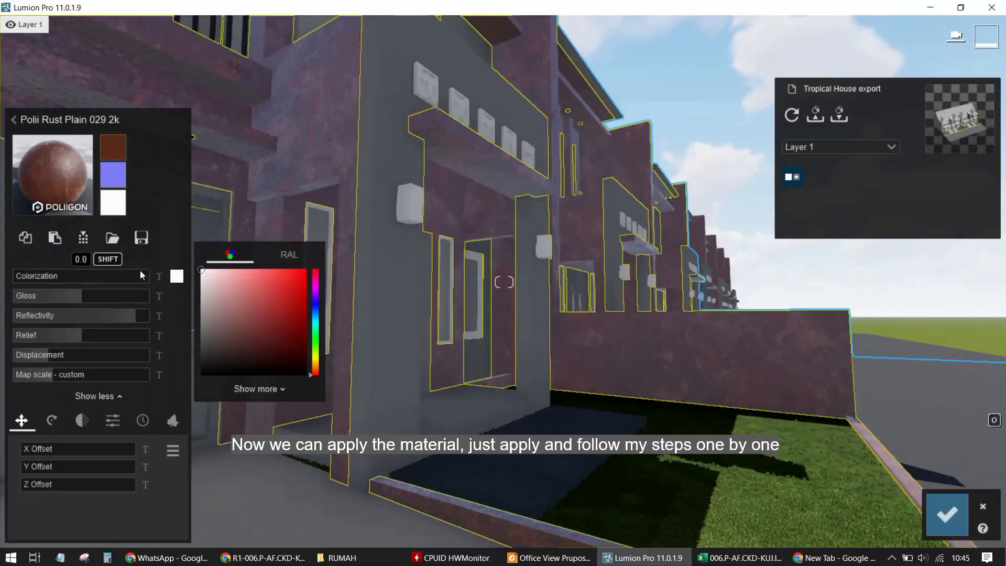
{"action": "left_click_drag", "start_coordinate": [140, 271], "coordinate": [165, 274]}
Lower the wall material's Reflectivity and Gloss sliders
{"action": "key", "text": "d"}
{"action": "right_click_drag", "start_coordinate": [712, 299], "coordinate": [577, 278]}
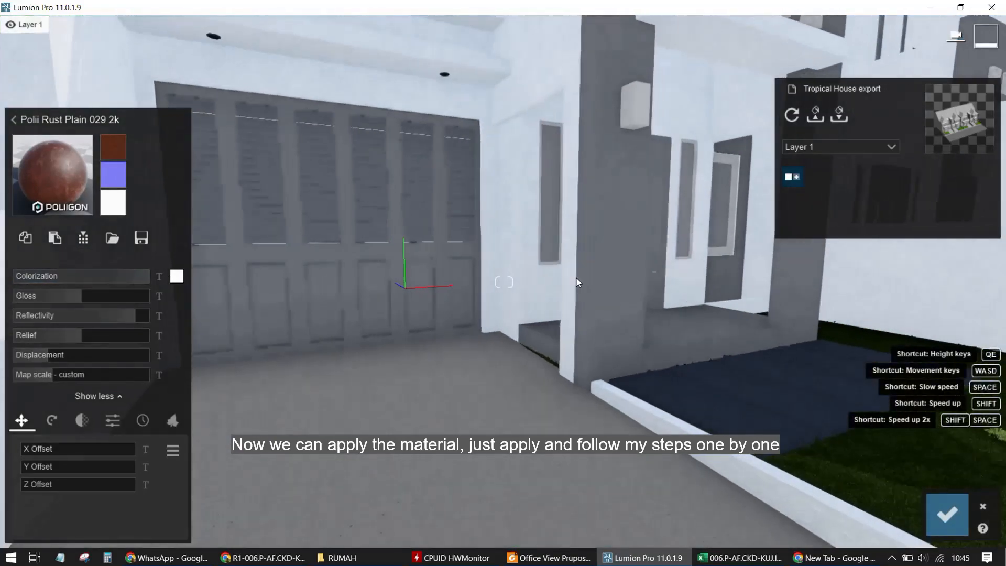
{"action": "right_click_drag", "start_coordinate": [760, 272], "coordinate": [528, 302]}
{"action": "key", "text": "d"}
{"action": "key", "text": "w"}
{"action": "key", "text": "d"}
{"action": "left_click_drag", "start_coordinate": [70, 321], "coordinate": [67, 315]}
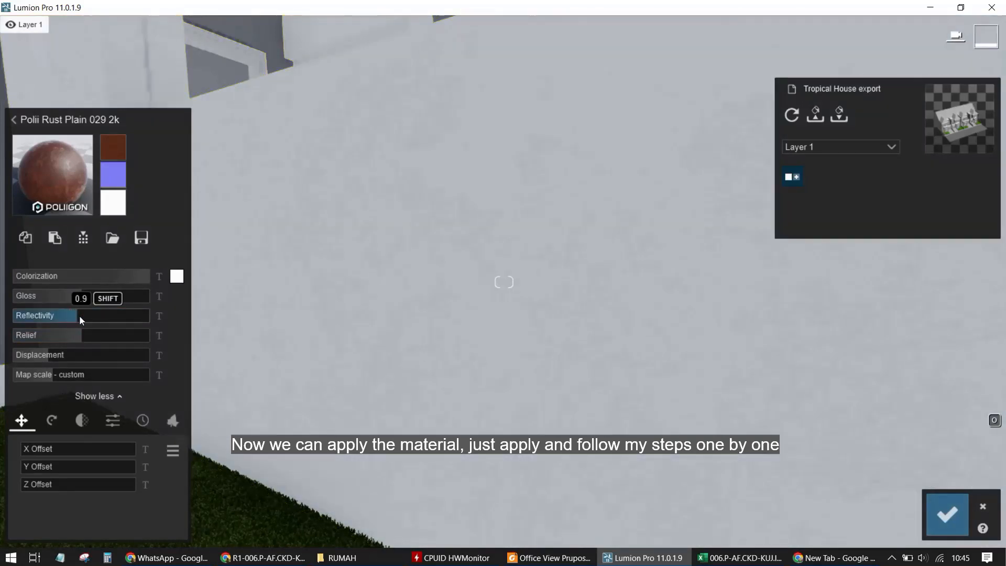
{"action": "left_click_drag", "start_coordinate": [69, 297], "coordinate": [63, 300]}
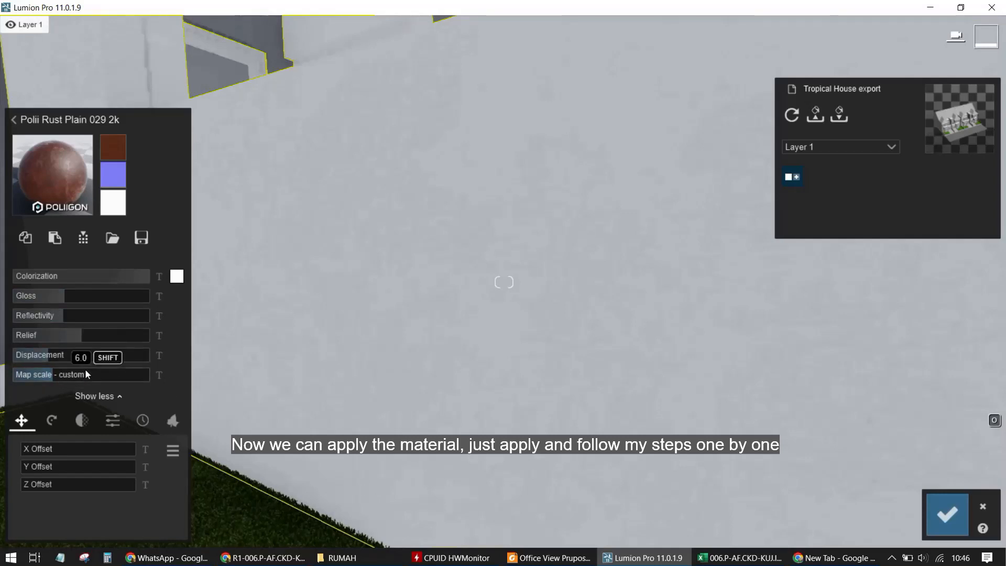
Open the custom map scale value for editing, then accept the wall material changes
{"action": "left_click", "coordinate": [159, 374]}
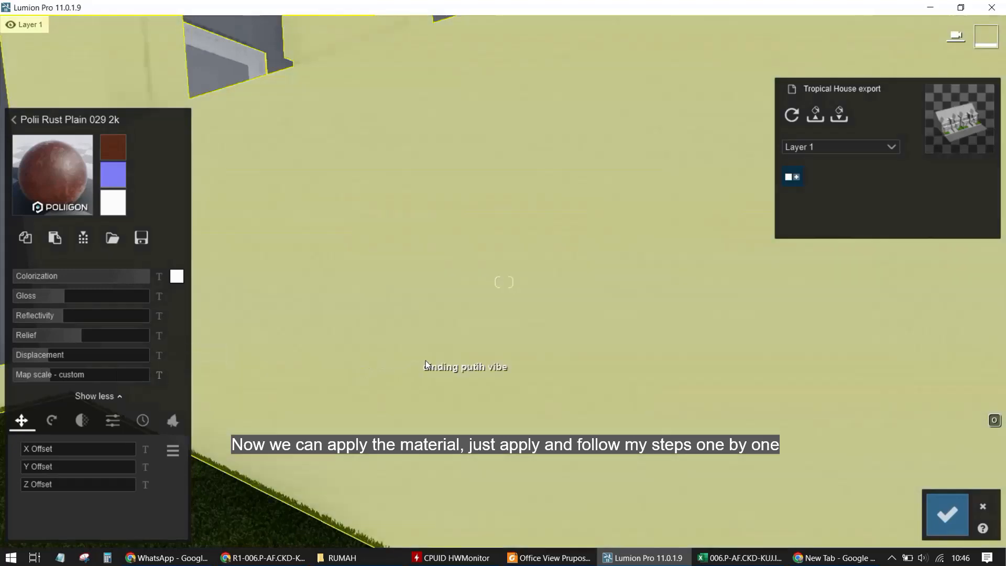
{"action": "right_click_drag", "start_coordinate": [446, 358], "coordinate": [587, 477]}
{"action": "key", "text": "s"}
{"action": "key", "text": "s"}
{"action": "left_click", "coordinate": [946, 517]}
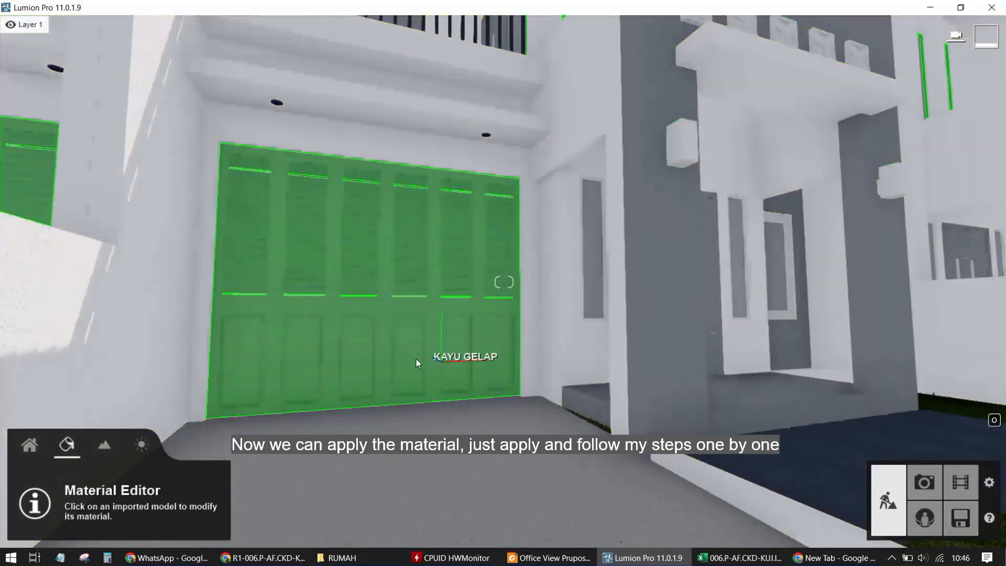
Move to the garage door and select its material for editing
{"action": "key", "text": "w"}
{"action": "right_click_drag", "start_coordinate": [430, 428], "coordinate": [501, 396]}
{"action": "key", "text": "s"}
{"action": "key", "text": "w"}
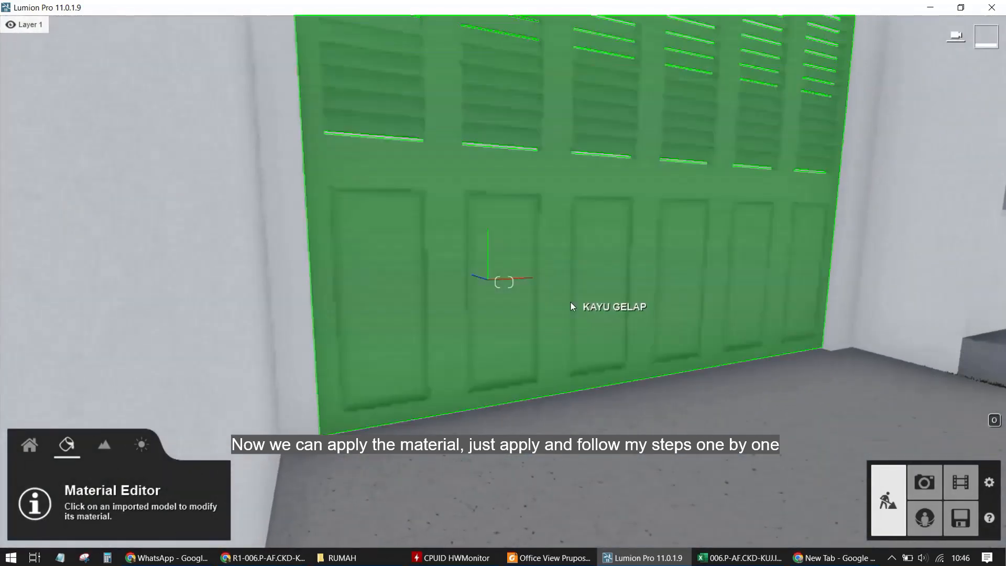
{"action": "key", "text": "w"}
{"action": "left_click", "coordinate": [610, 255]}
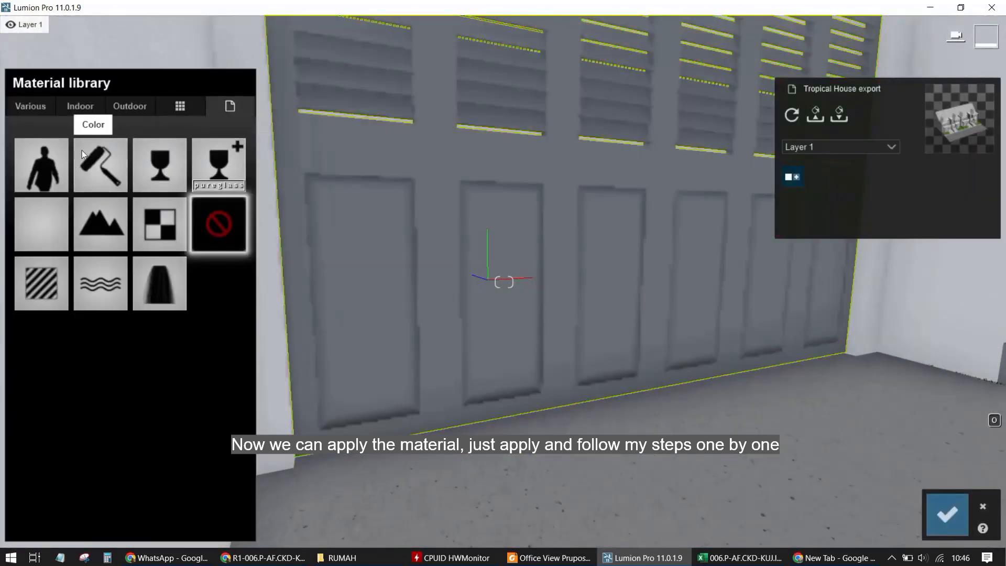
Try several Indoor wood floor materials on the garage door
{"action": "left_click", "coordinate": [79, 105]}
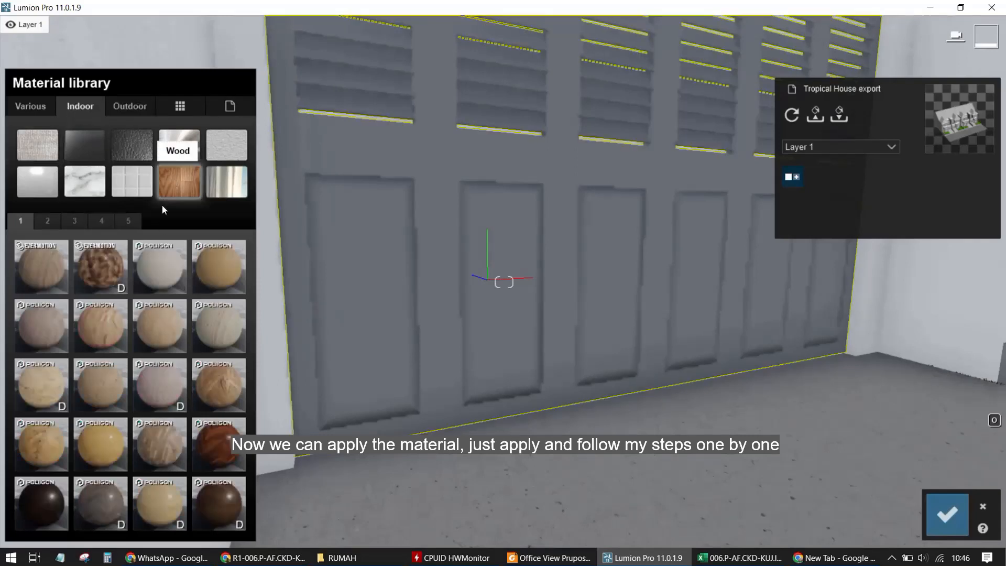
{"action": "left_click", "coordinate": [45, 222]}
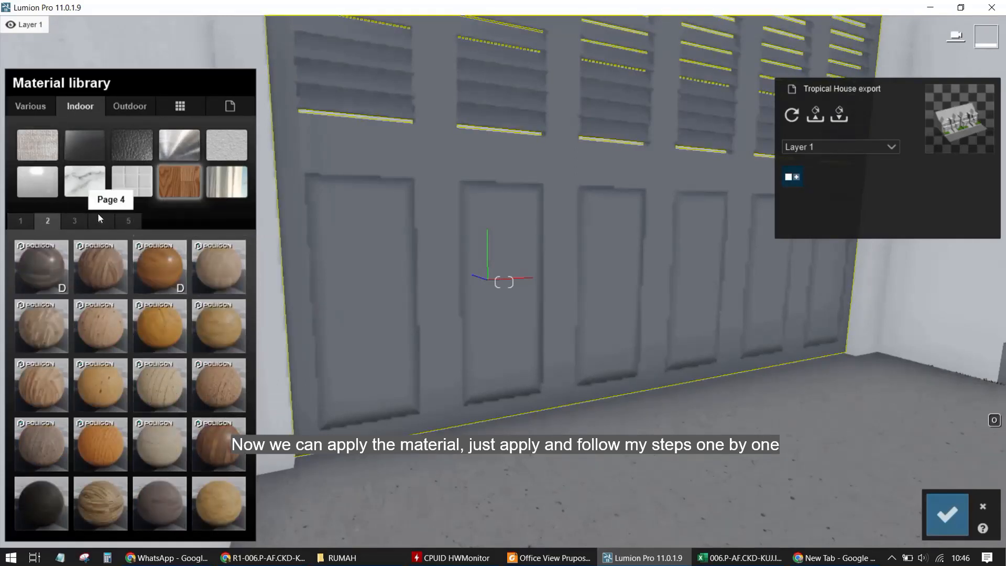
{"action": "left_click", "coordinate": [74, 220]}
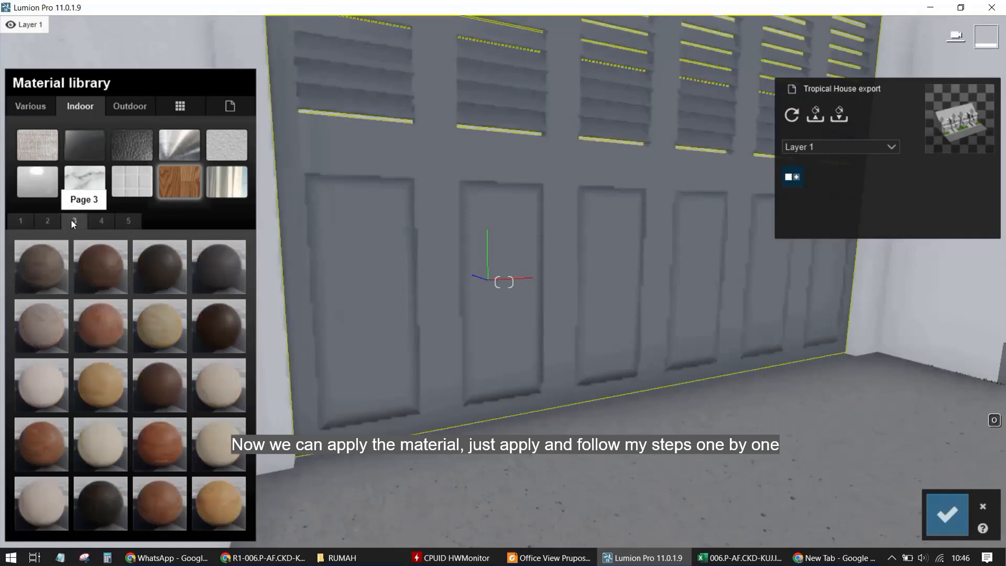
{"action": "left_click", "coordinate": [156, 270]}
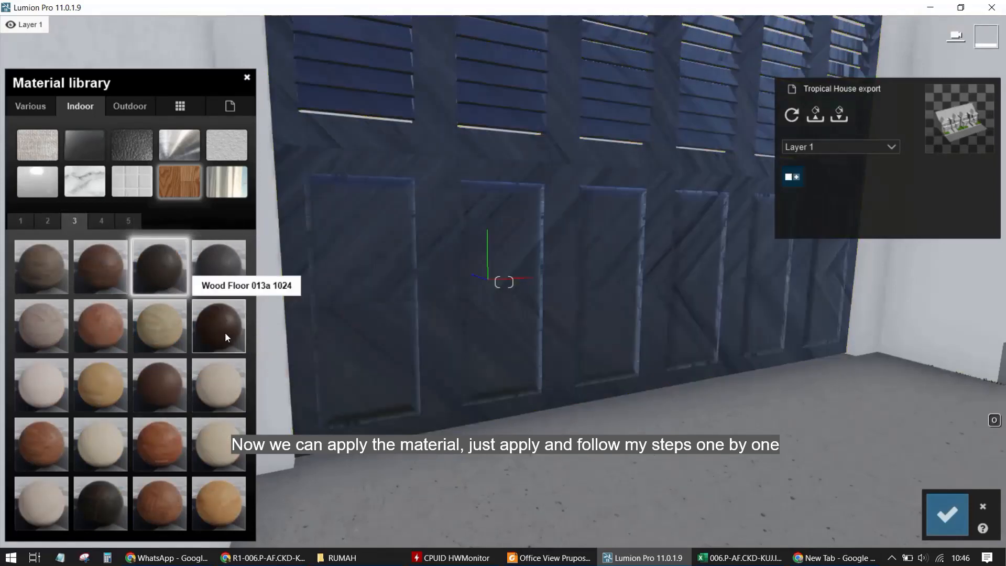
{"action": "left_click", "coordinate": [179, 379]}
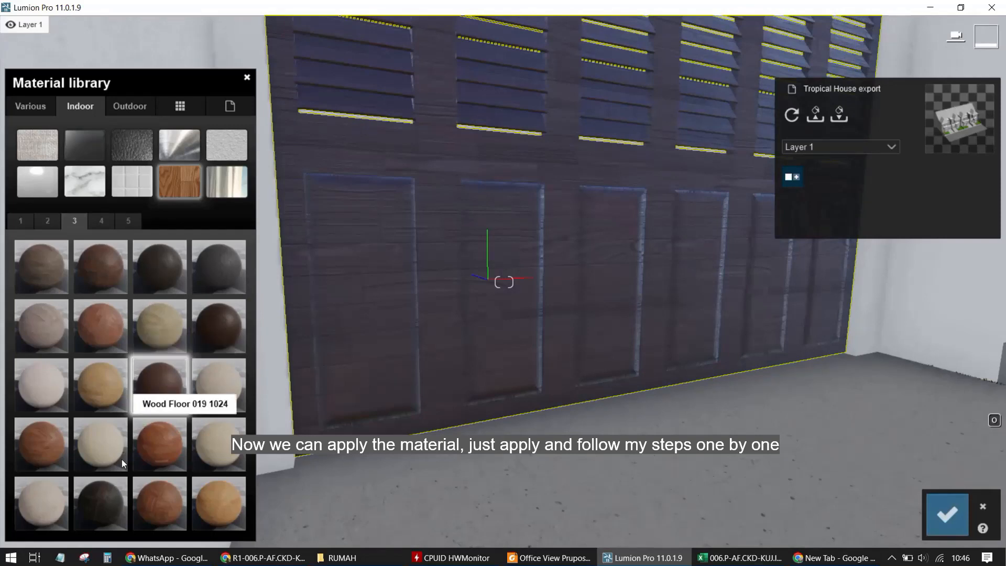
{"action": "left_click", "coordinate": [199, 261]}
{"action": "left_click", "coordinate": [94, 220]}
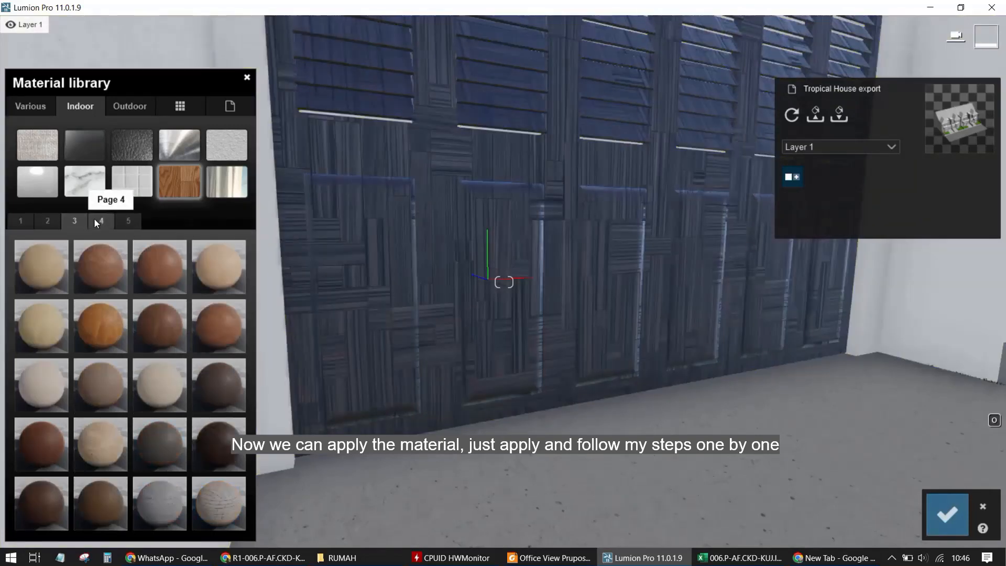
{"action": "left_click", "coordinate": [215, 386]}
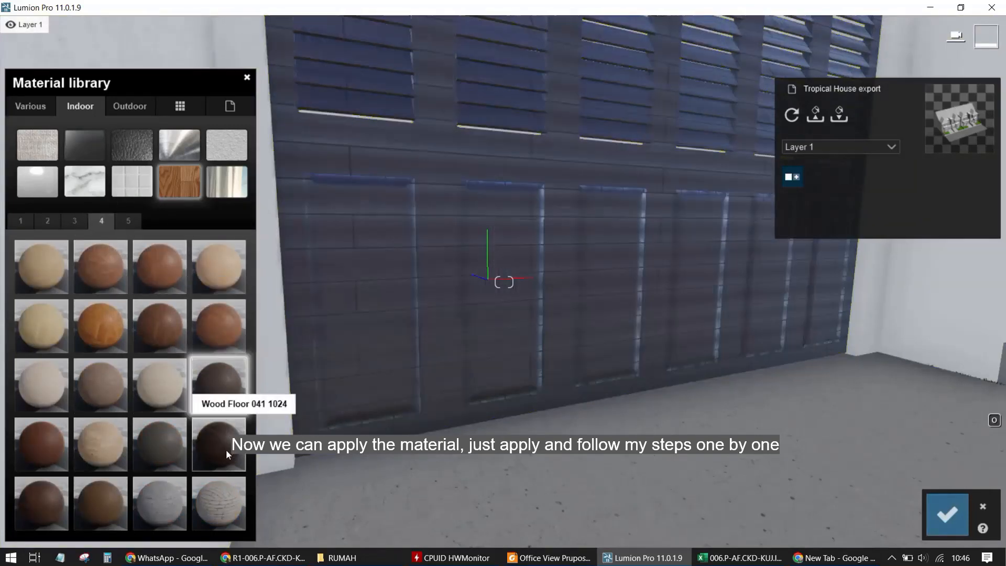
{"action": "left_click", "coordinate": [170, 448]}
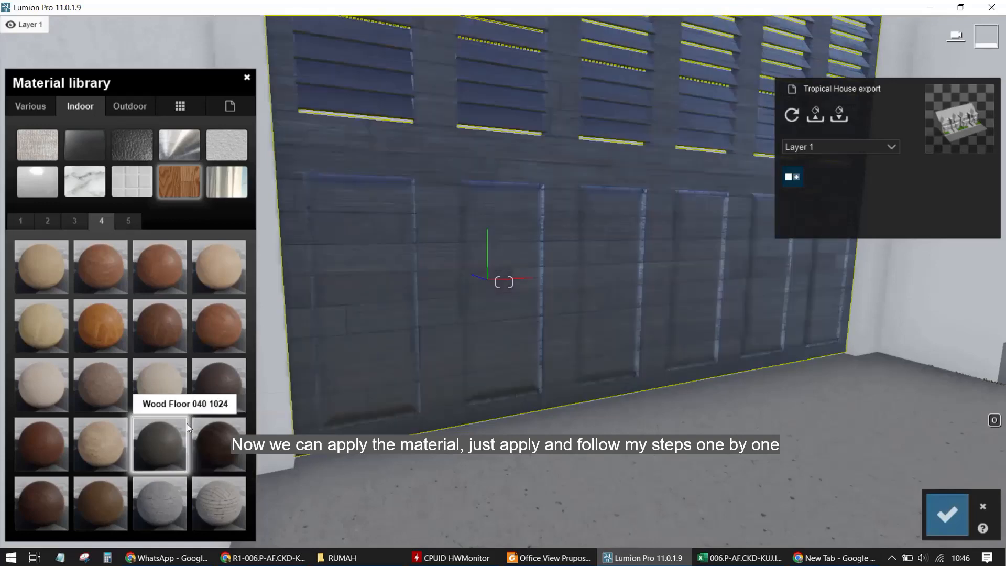
{"action": "left_click", "coordinate": [125, 221]}
{"action": "left_click", "coordinate": [44, 260]}
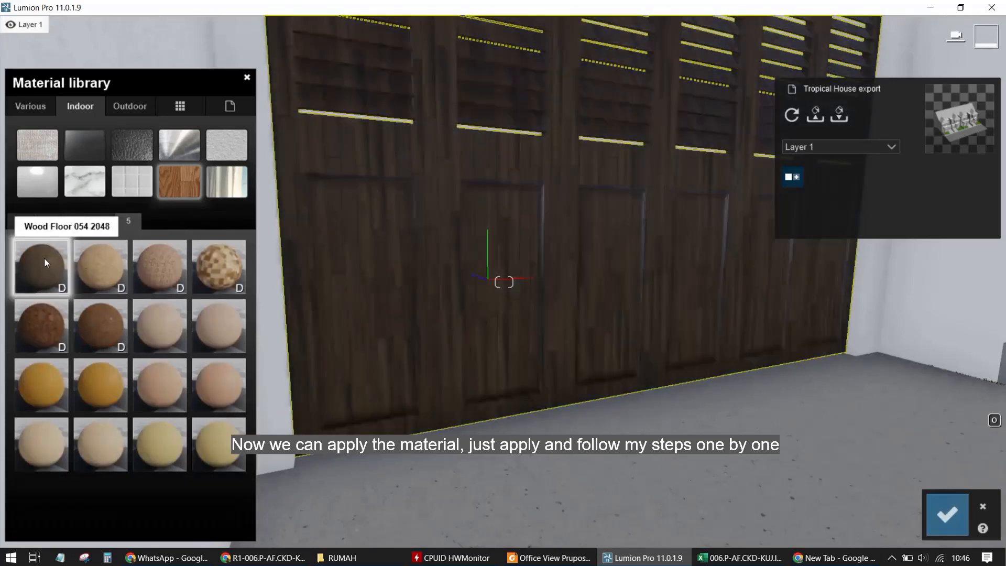
{"action": "left_click", "coordinate": [24, 224]}
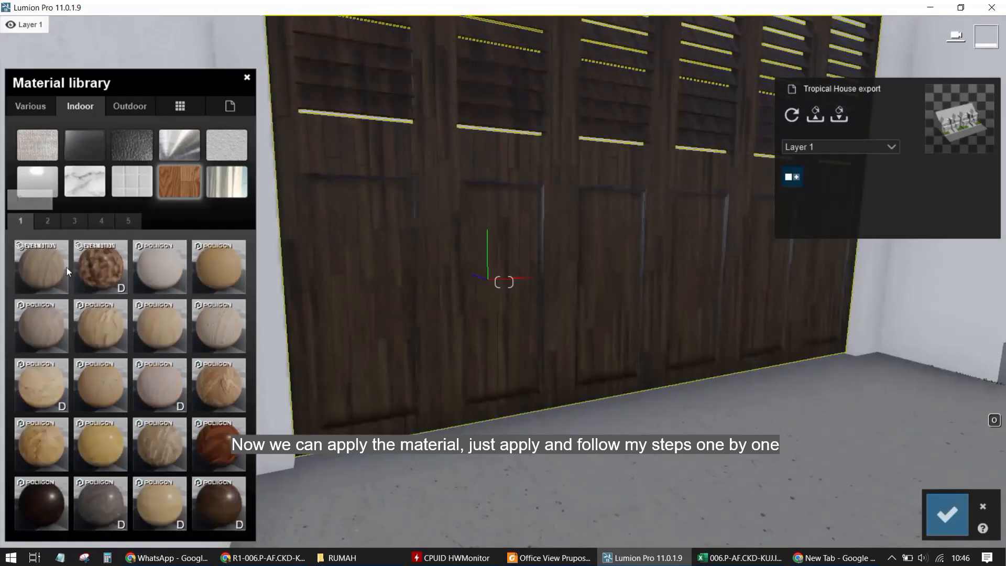
{"action": "left_click", "coordinate": [26, 500]}
{"action": "left_click", "coordinate": [228, 516]}
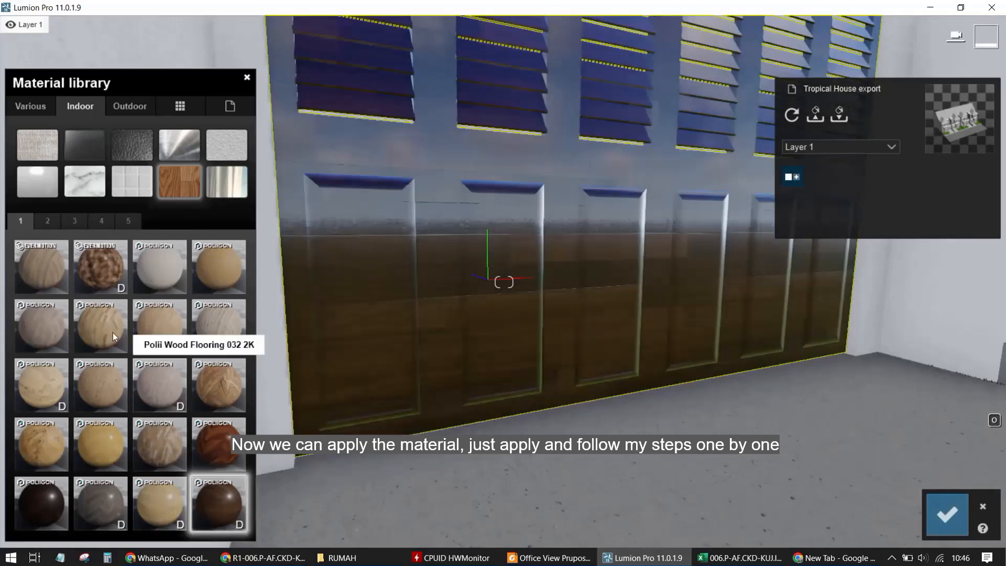
{"action": "left_click", "coordinate": [53, 220]}
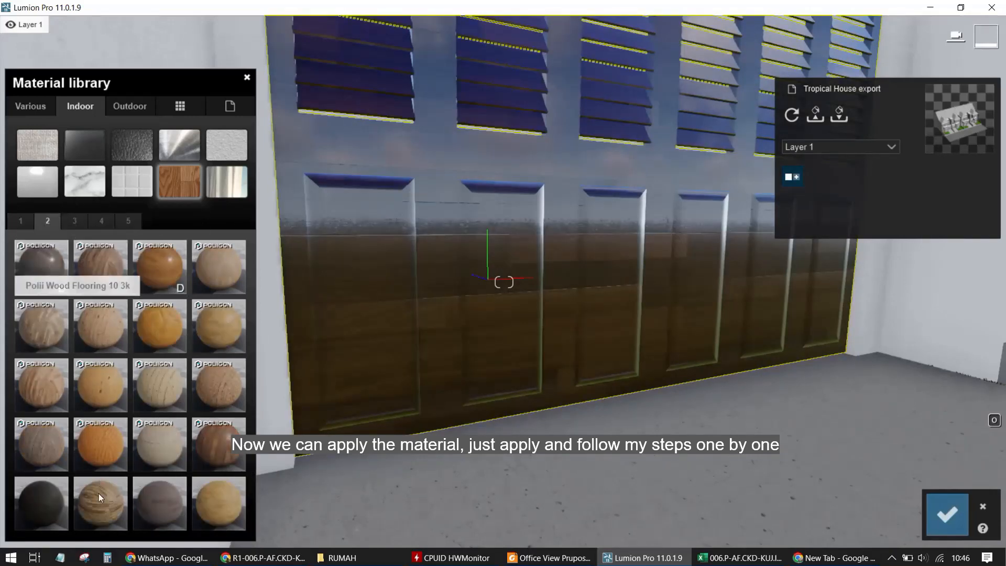
{"action": "left_click", "coordinate": [46, 502]}
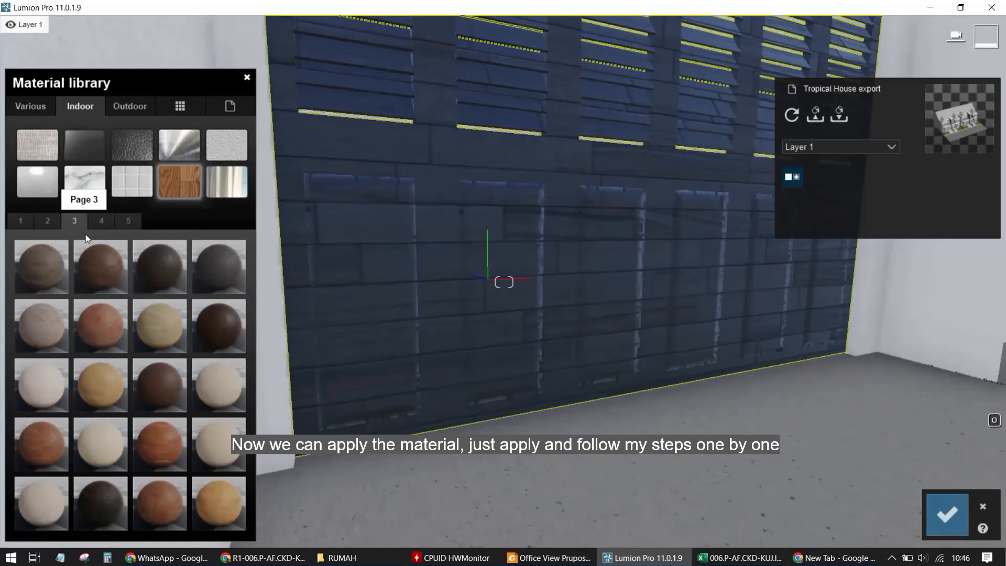
{"action": "left_click", "coordinate": [148, 277]}
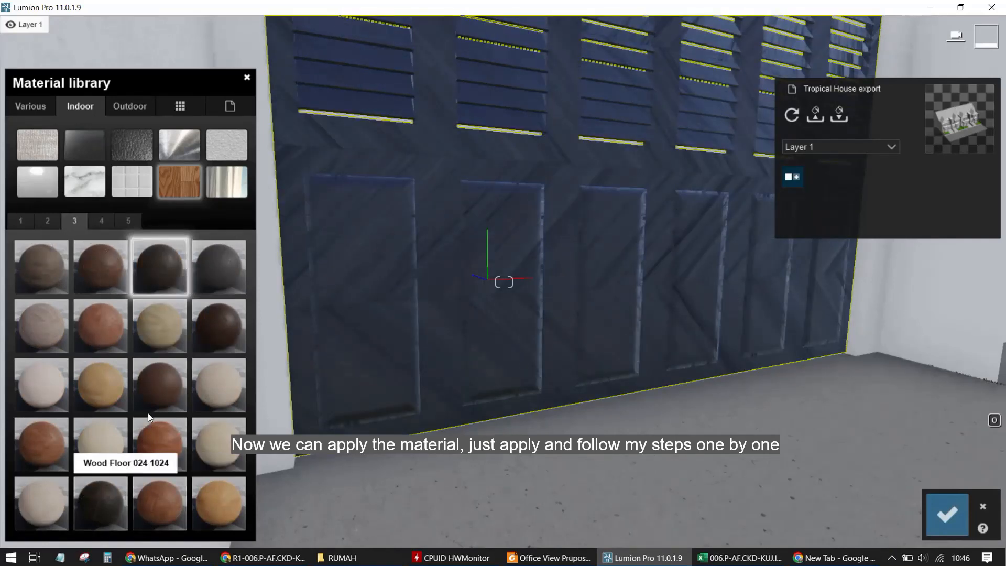
{"action": "left_click", "coordinate": [151, 391]}
{"action": "left_click", "coordinate": [215, 342]}
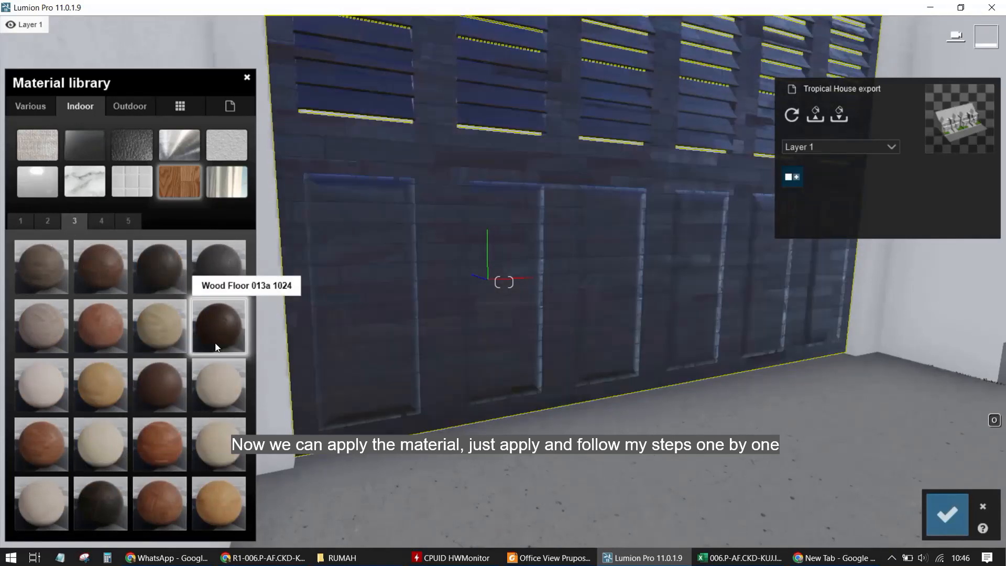
Browse the Outdoor wood materials and apply Polii Wood Fine 022 3k to the garage door
{"action": "left_click", "coordinate": [130, 106]}
{"action": "left_click", "coordinate": [132, 181]}
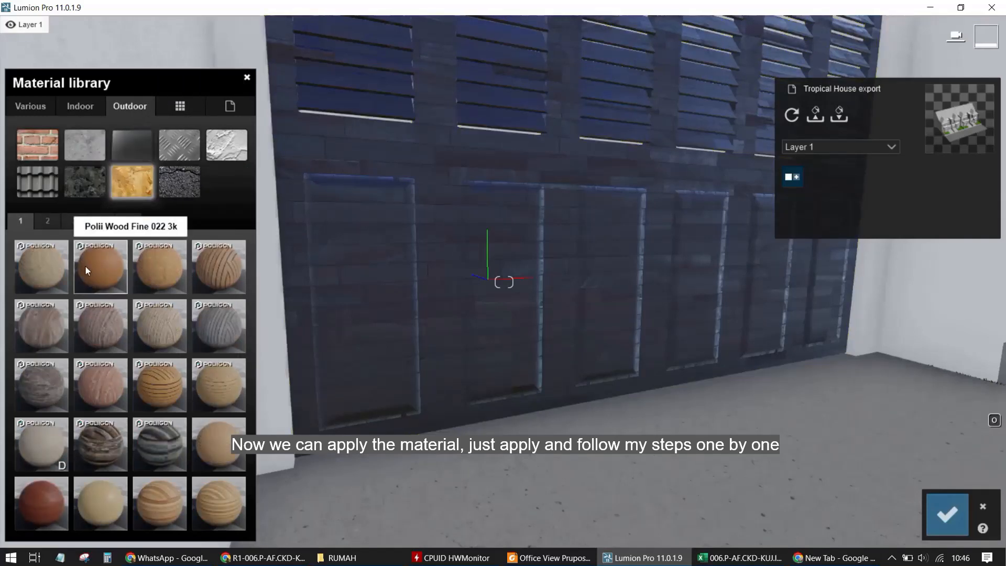
{"action": "left_click", "coordinate": [85, 265]}
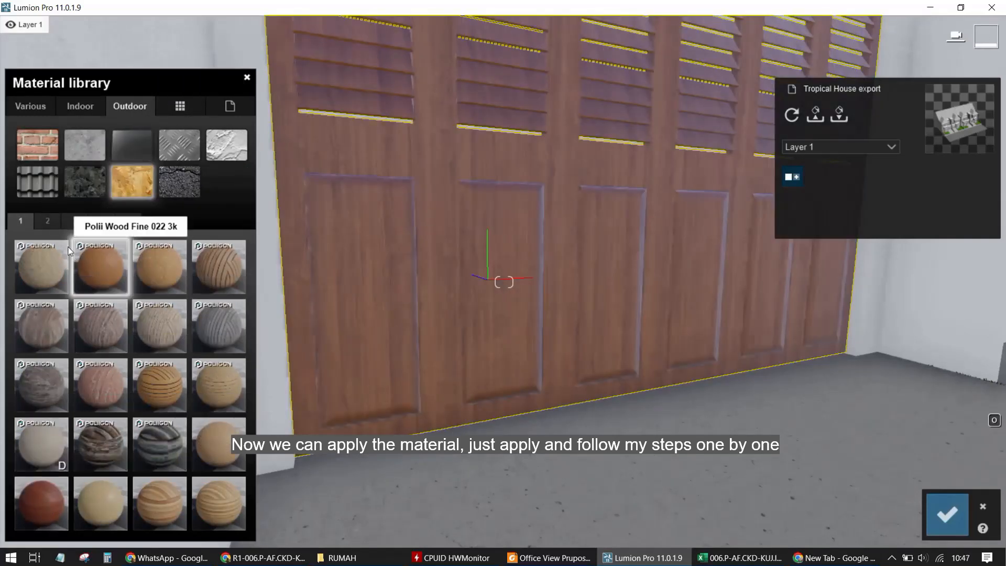
{"action": "left_click", "coordinate": [48, 216]}
{"action": "left_click", "coordinate": [215, 513]}
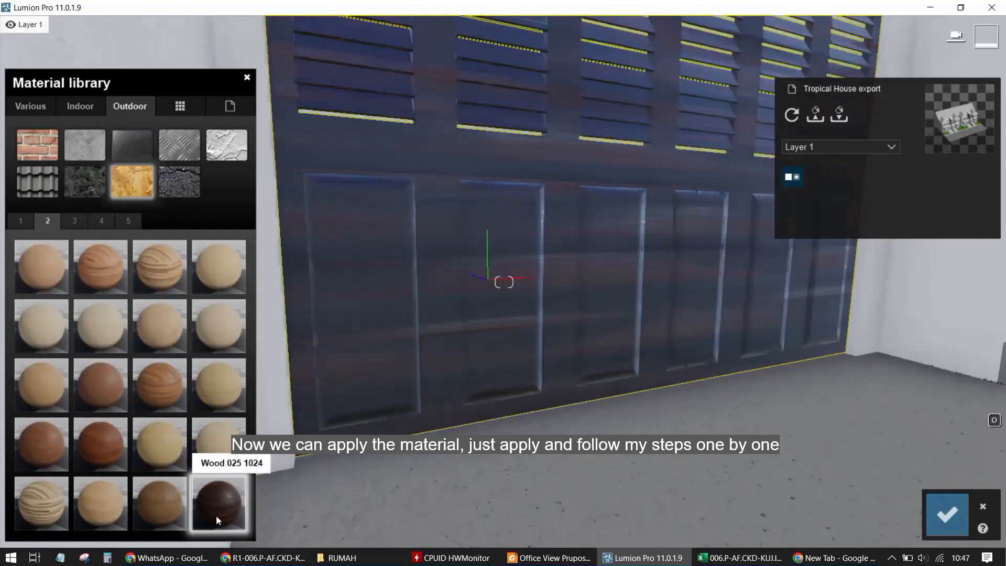
{"action": "left_click", "coordinate": [73, 221]}
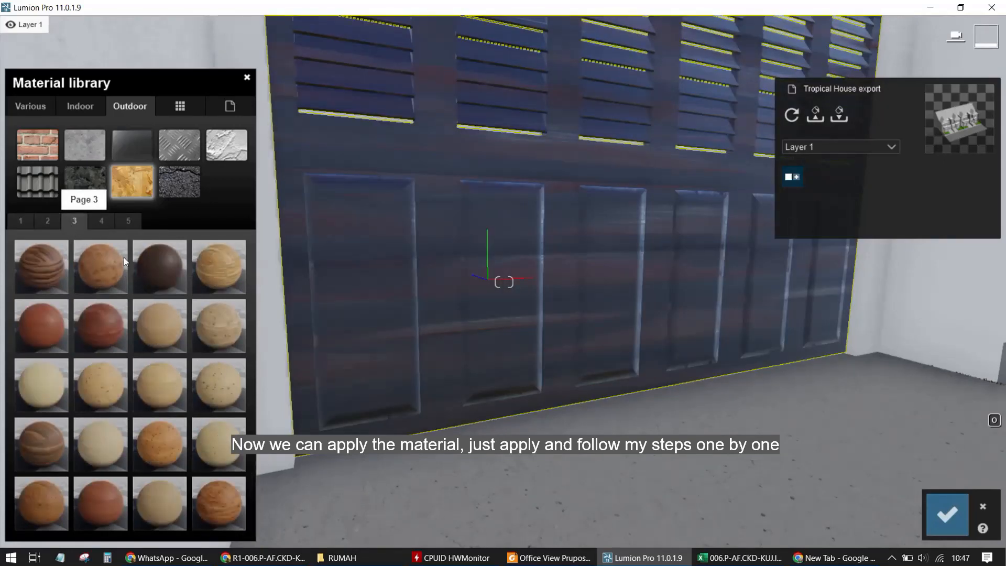
{"action": "left_click", "coordinate": [156, 265]}
{"action": "right_click_drag", "start_coordinate": [408, 253], "coordinate": [558, 233]}
{"action": "key", "text": "s"}
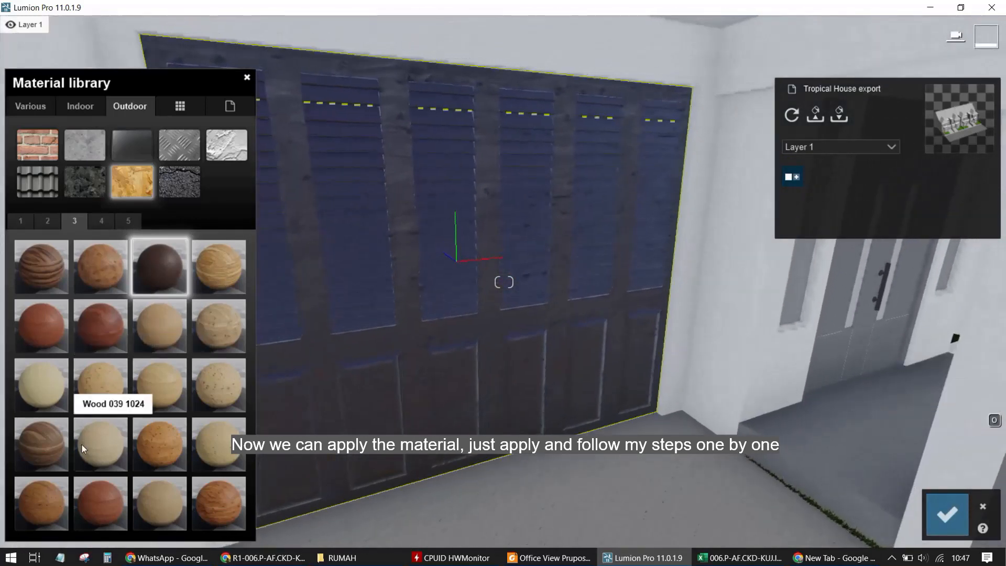
{"action": "left_click", "coordinate": [97, 219]}
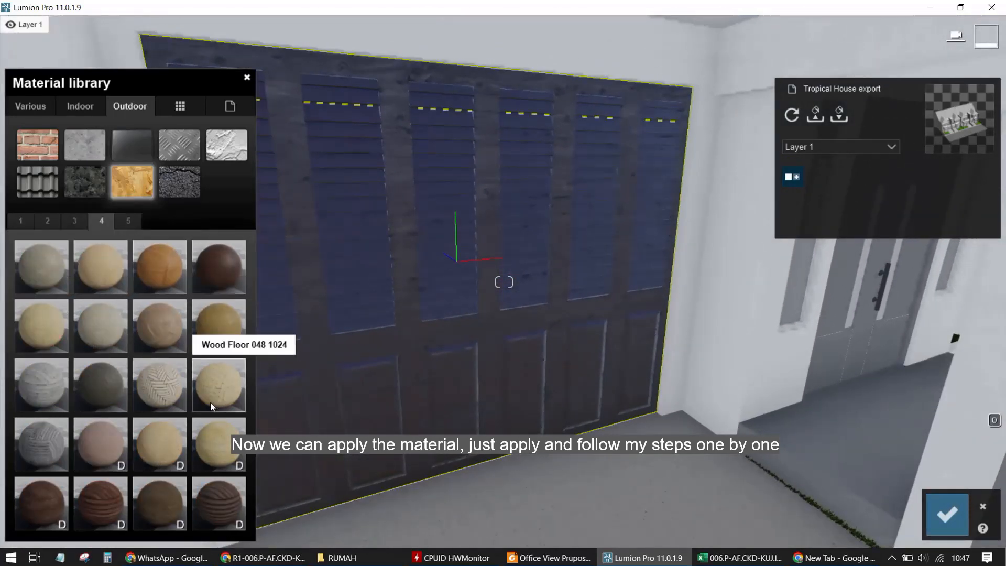
{"action": "left_click", "coordinate": [130, 216]}
{"action": "left_click", "coordinate": [106, 268]}
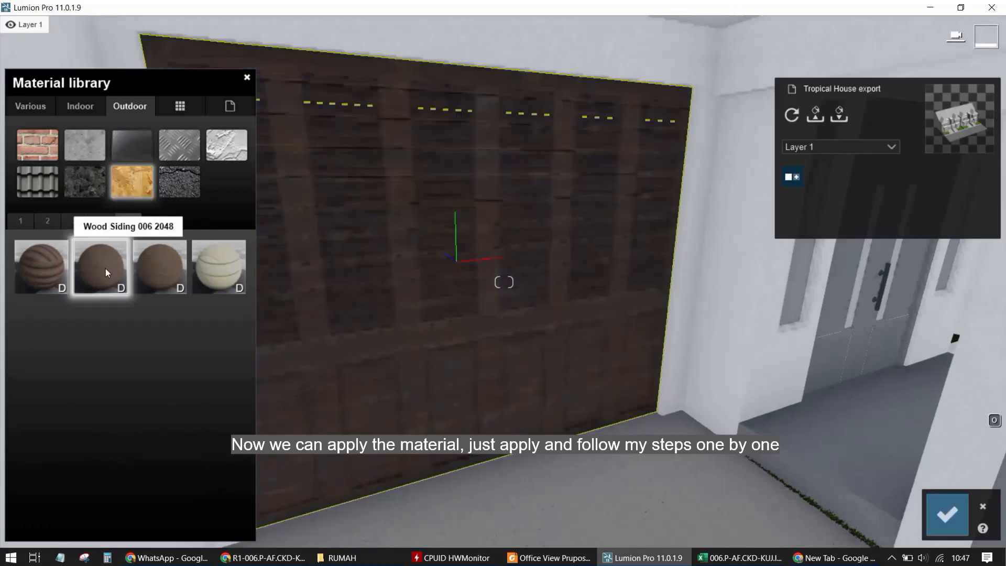
{"action": "left_click", "coordinate": [20, 221]}
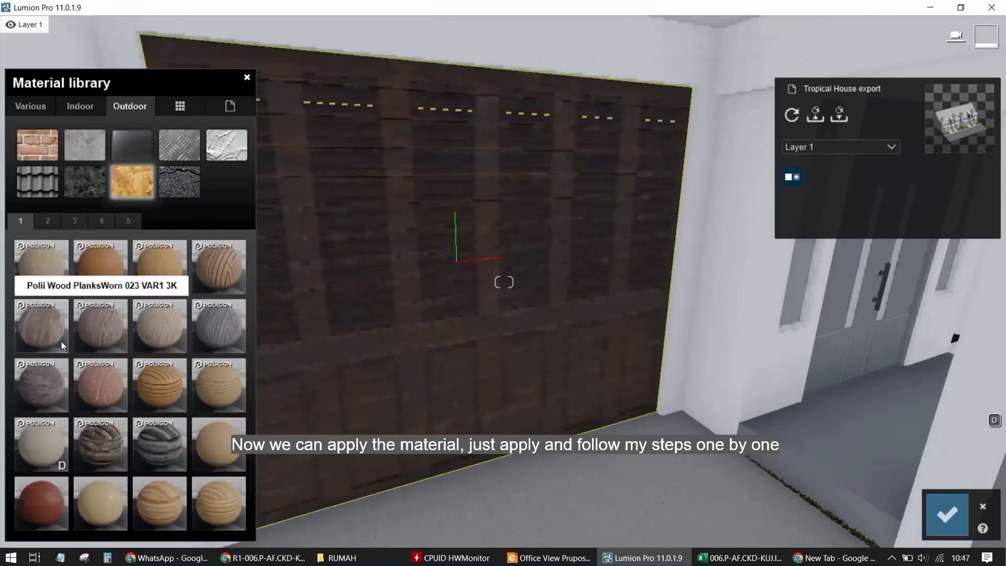
{"action": "left_click", "coordinate": [105, 282]}
Open the garage door material's settings and lower its Gloss slider
{"action": "right_click_drag", "start_coordinate": [315, 325], "coordinate": [472, 432]}
{"action": "left_click", "coordinate": [435, 317]}
{"action": "right_click_drag", "start_coordinate": [435, 318], "coordinate": [344, 205]}
{"action": "key", "text": "s"}
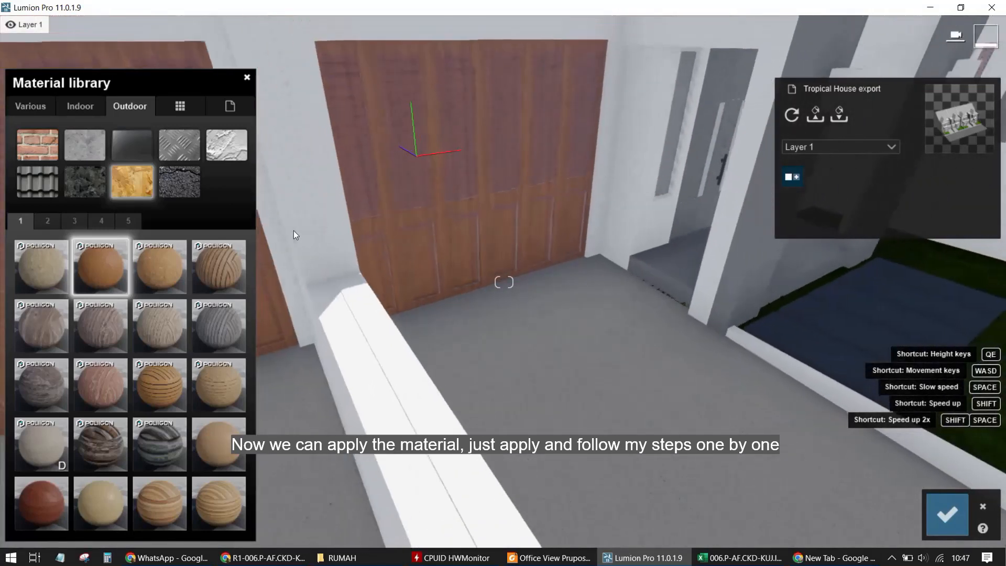
{"action": "key", "text": "d"}
{"action": "left_click", "coordinate": [108, 273]}
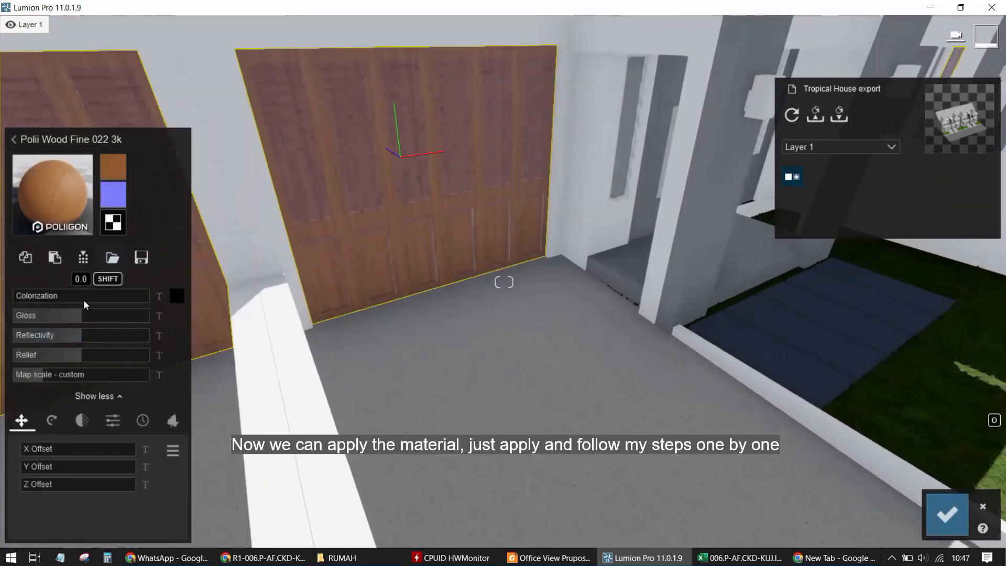
{"action": "left_click", "coordinate": [39, 314]}
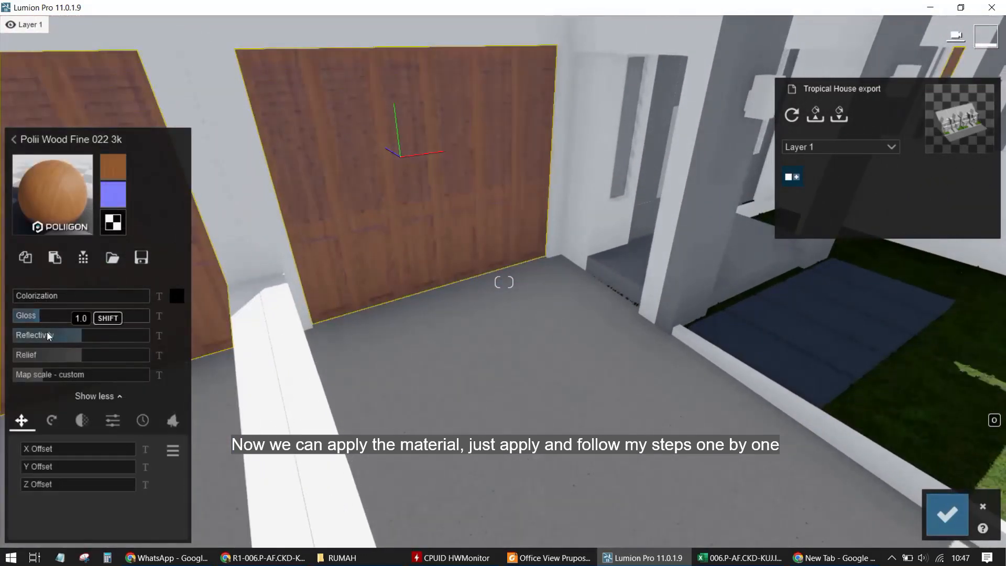
{"action": "right_click_drag", "start_coordinate": [551, 295], "coordinate": [534, 410]}
{"action": "key", "text": "w"}
{"action": "key", "text": "e"}
{"action": "key", "text": "w"}
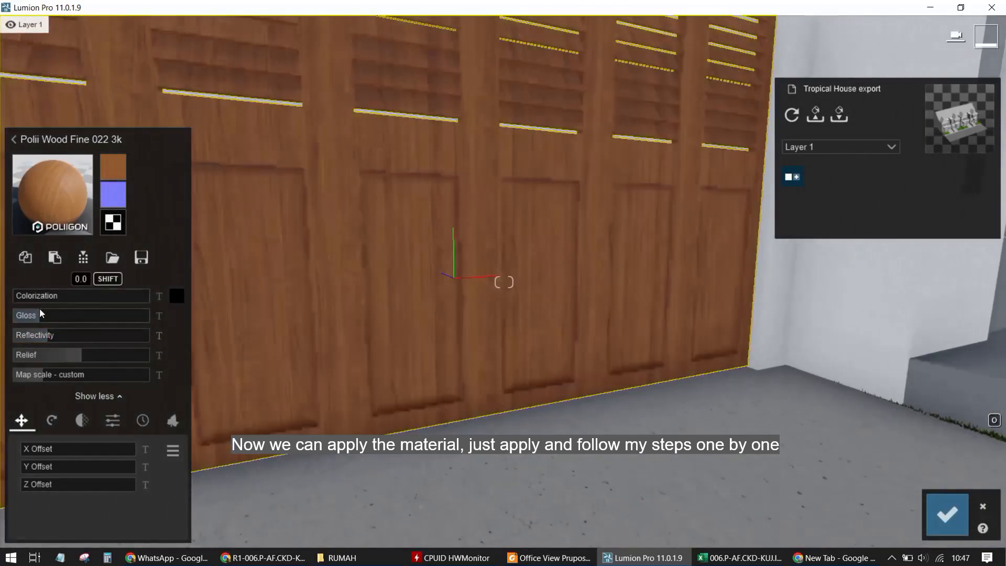
{"action": "mouse_move", "coordinate": [48, 316]}
{"action": "left_mouse_down"}
{"action": "mouse_move", "coordinate": [155, 319]}
{"action": "mouse_move", "coordinate": [43, 322]}
{"action": "mouse_move", "coordinate": [61, 321]}
{"action": "left_mouse_up"}
Move to the decorative wall panels above the entrance and select their material for editing
{"action": "key", "text": "s"}
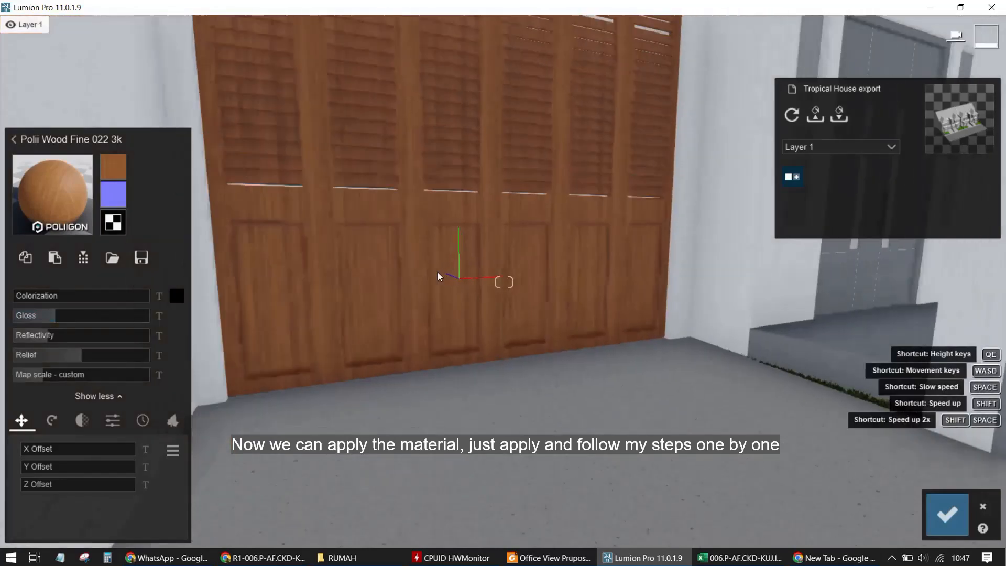
{"action": "key", "text": "s"}
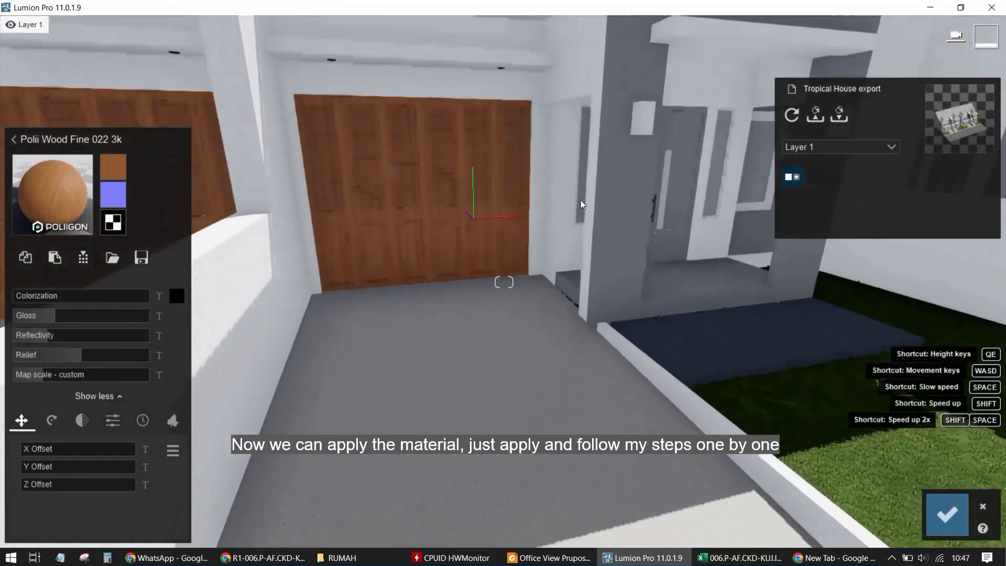
{"action": "right_click_drag", "start_coordinate": [581, 200], "coordinate": [464, 226]}
{"action": "key", "text": "w"}
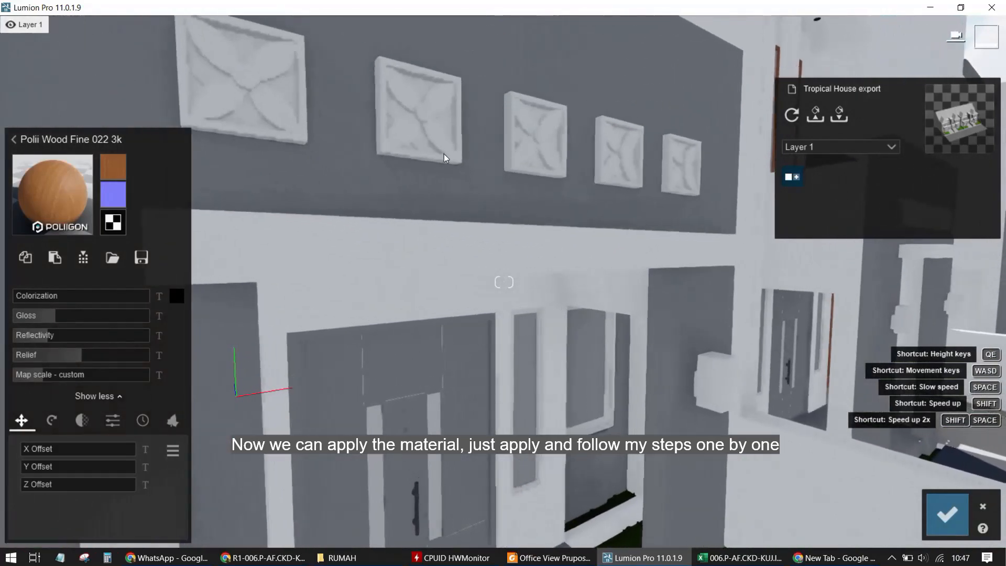
{"action": "key", "text": "s"}
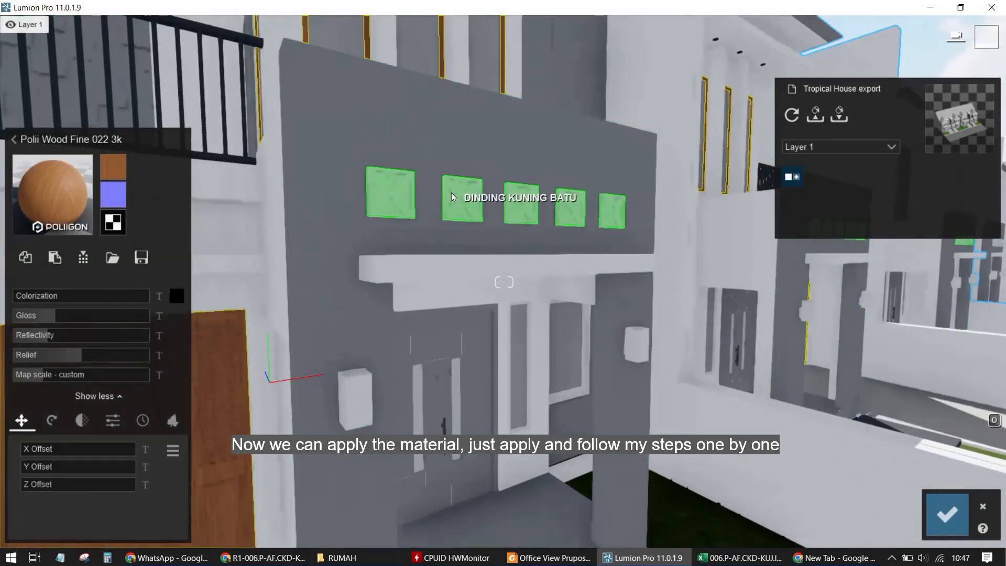
{"action": "left_click", "coordinate": [451, 193]}
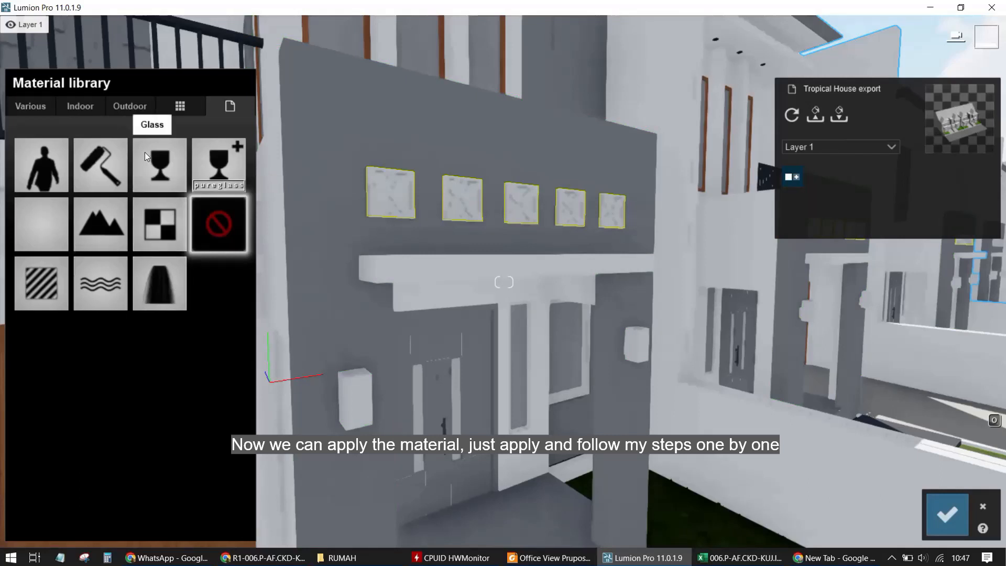
Try several Outdoor stone and cobblestone materials on the decorative panels, browsing through the library pages
{"action": "left_click", "coordinate": [126, 110]}
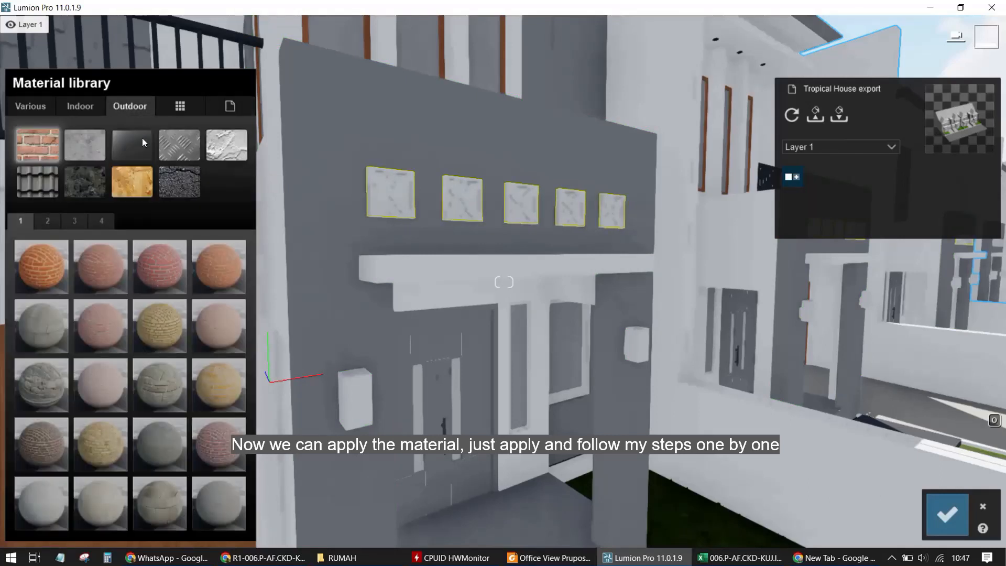
{"action": "left_click", "coordinate": [100, 185]}
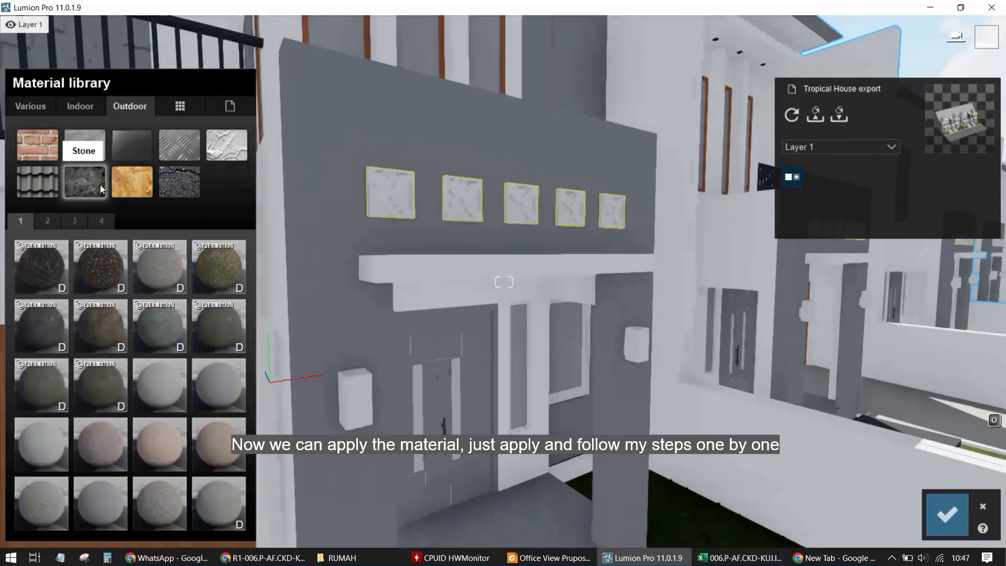
{"action": "left_click", "coordinate": [162, 273]}
{"action": "left_click", "coordinate": [97, 444]}
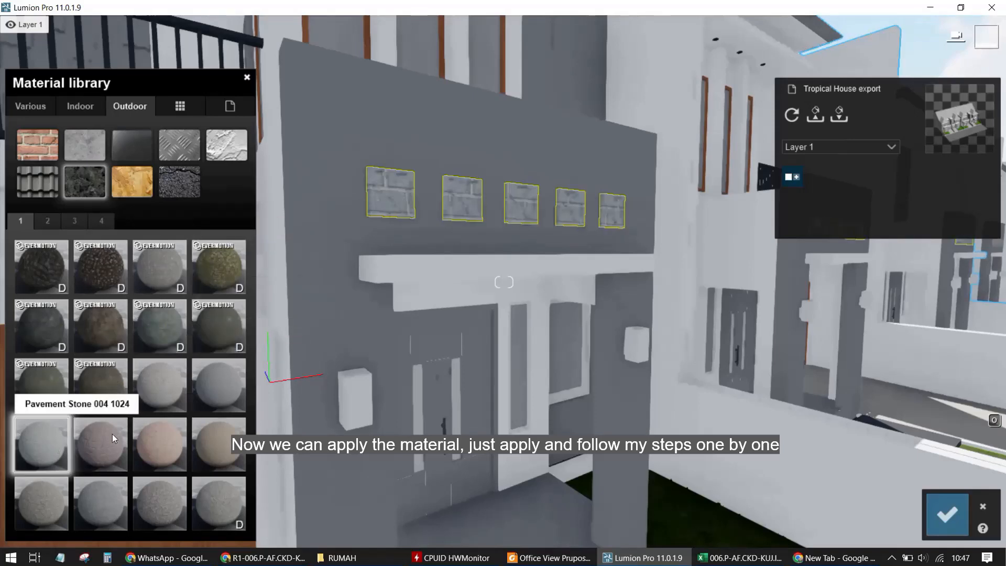
{"action": "left_click", "coordinate": [204, 403]}
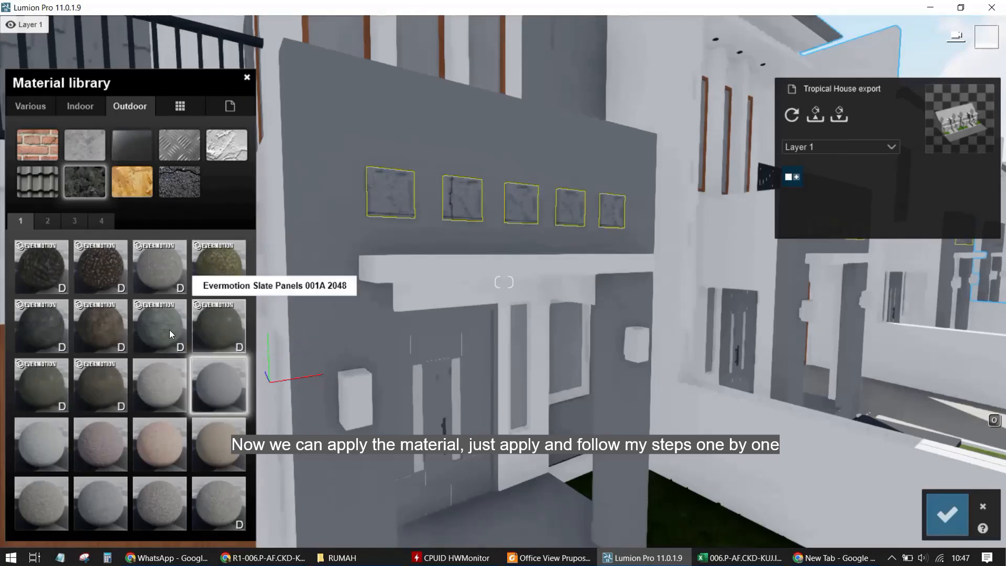
{"action": "left_click", "coordinate": [48, 223]}
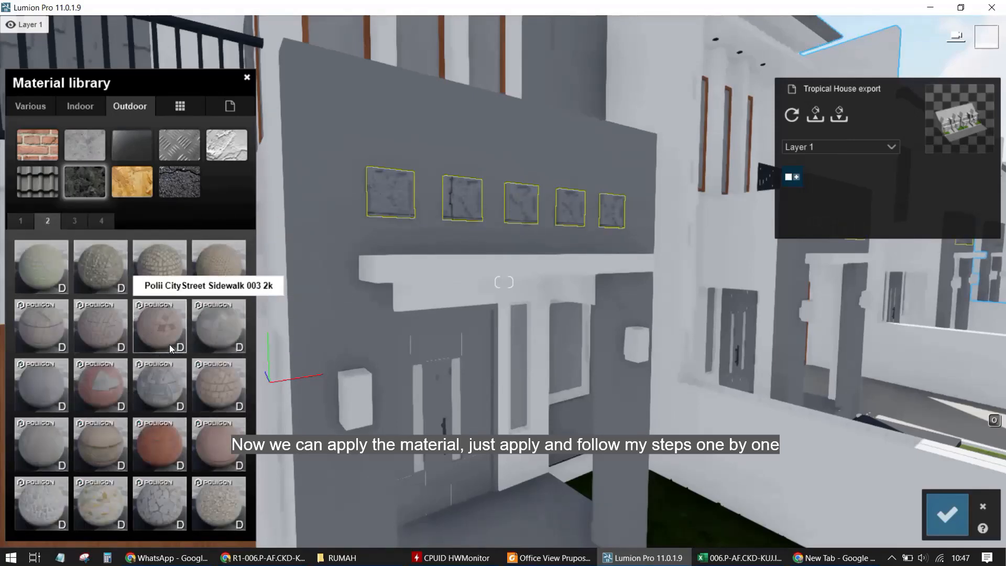
{"action": "left_click", "coordinate": [74, 222]}
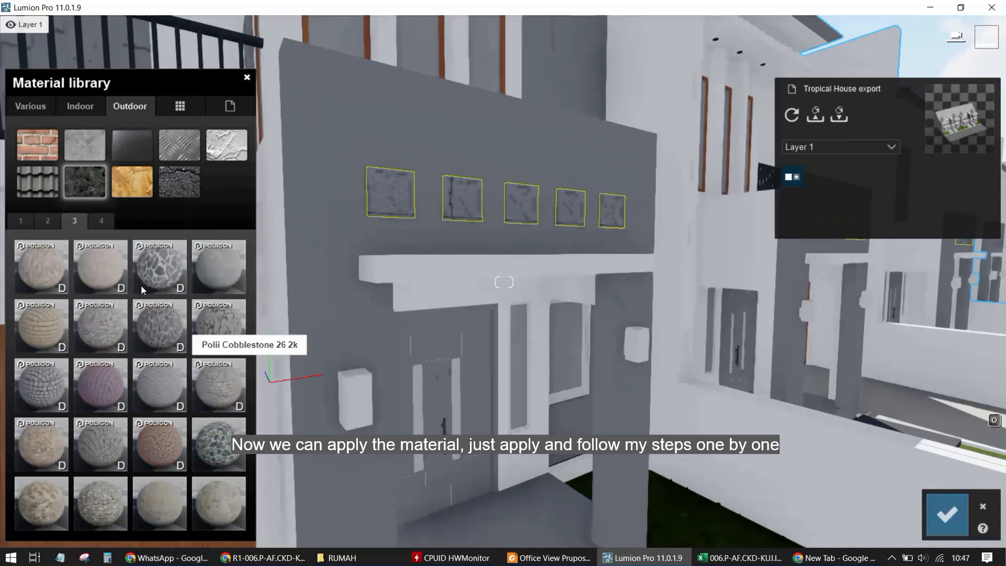
{"action": "left_click", "coordinate": [99, 221]}
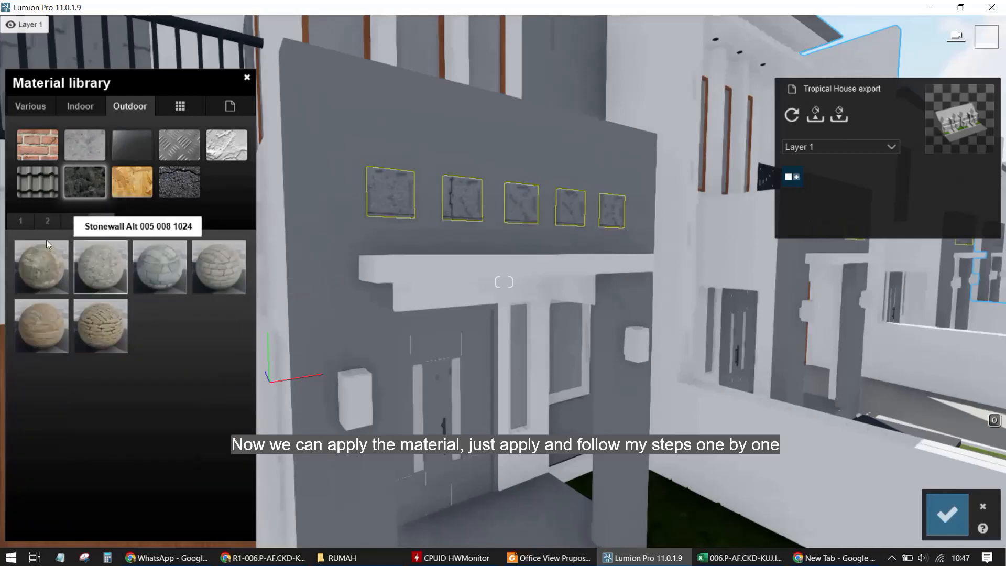
{"action": "left_click", "coordinate": [20, 222]}
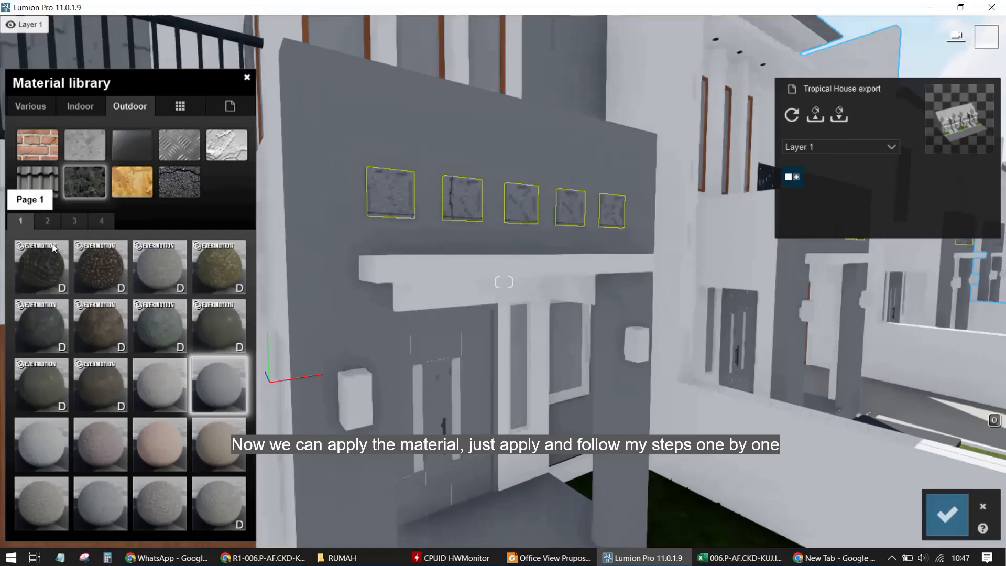
Apply the Outdoor concrete material Concrete 001 1024 to the decorative panels
{"action": "left_click", "coordinate": [88, 150]}
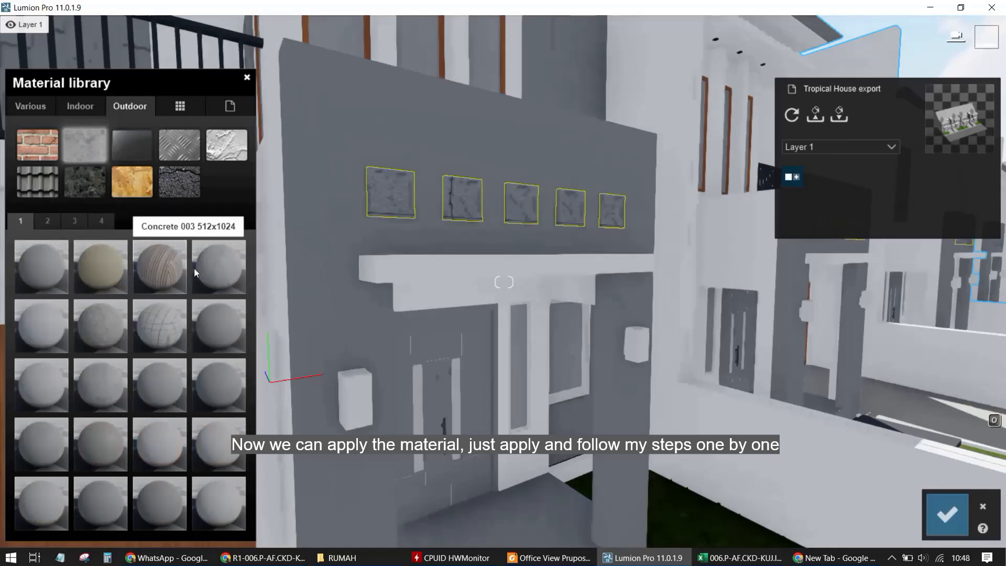
{"action": "left_click", "coordinate": [30, 276]}
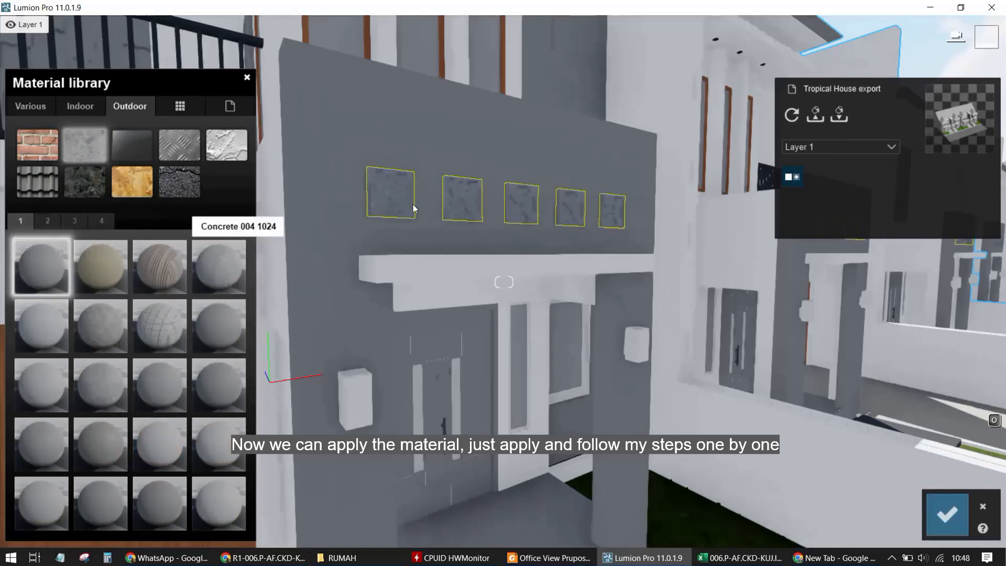
{"action": "scroll", "coordinate": [420, 185], "scroll_direction": "up", "scroll_amount": 4}
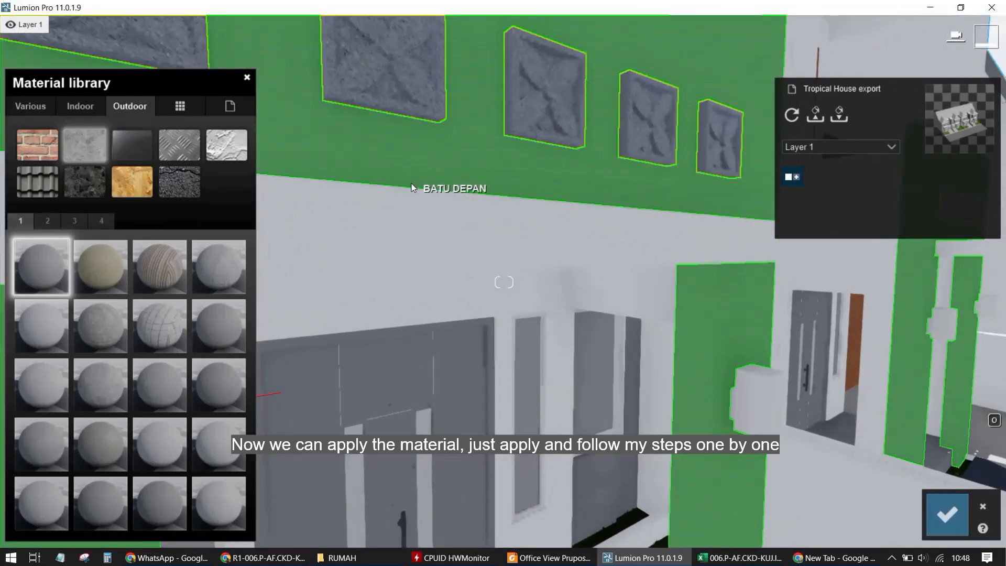
{"action": "key", "text": "q"}
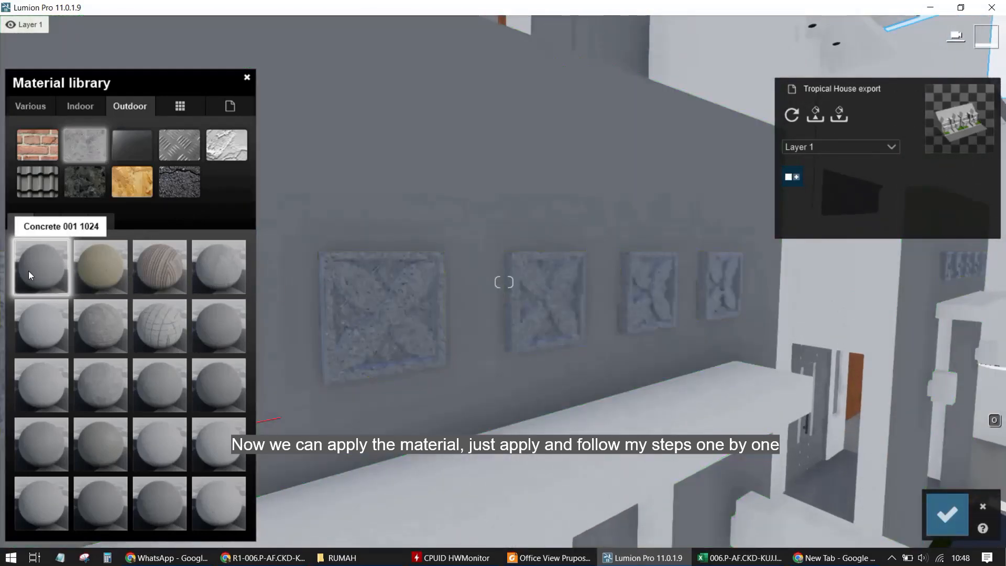
{"action": "left_click", "coordinate": [28, 272]}
Tint the panel concrete a golden yellow using the Colorization colour picker and slider
{"action": "left_click", "coordinate": [184, 297]}
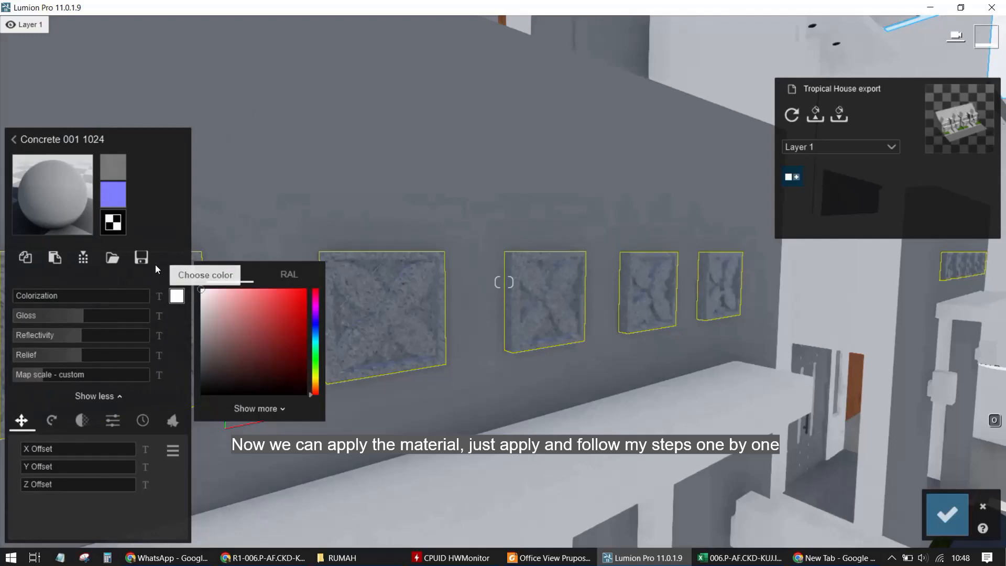
{"action": "left_click", "coordinate": [316, 380]}
{"action": "mouse_move", "coordinate": [292, 312]}
{"action": "left_mouse_down"}
{"action": "mouse_move", "coordinate": [294, 348]}
{"action": "mouse_move", "coordinate": [307, 335]}
{"action": "left_mouse_up"}
{"action": "left_click_drag", "start_coordinate": [106, 295], "coordinate": [134, 297]}
{"action": "scroll", "coordinate": [490, 220], "scroll_direction": "down", "scroll_amount": 5}
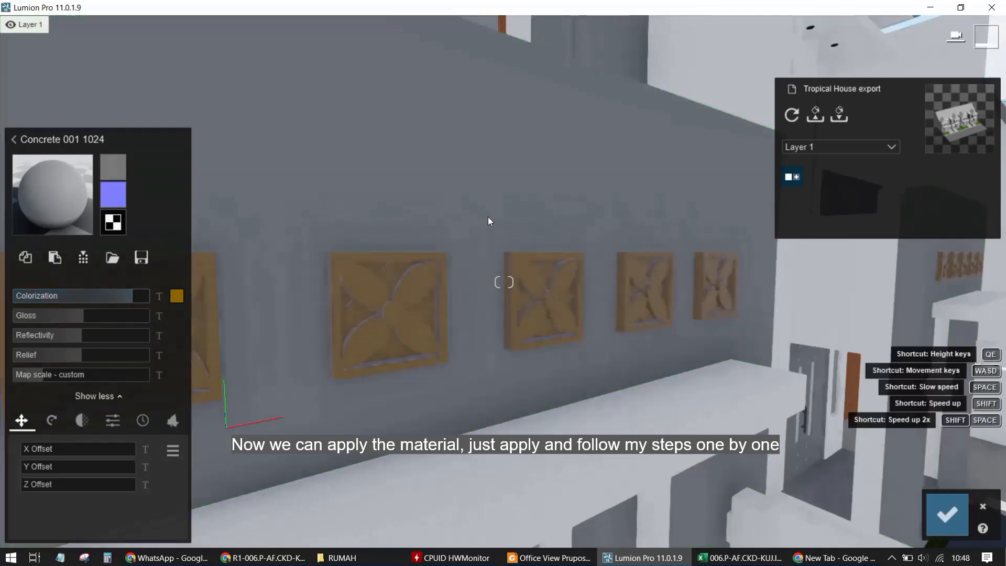
{"action": "left_click", "coordinate": [139, 297]}
{"action": "left_click", "coordinate": [177, 296]}
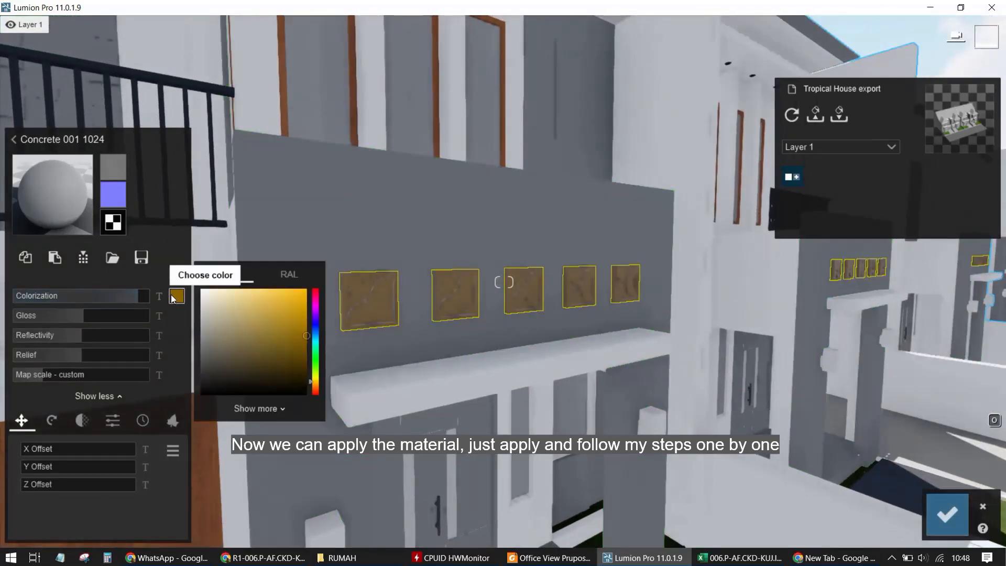
{"action": "left_click", "coordinate": [313, 377]}
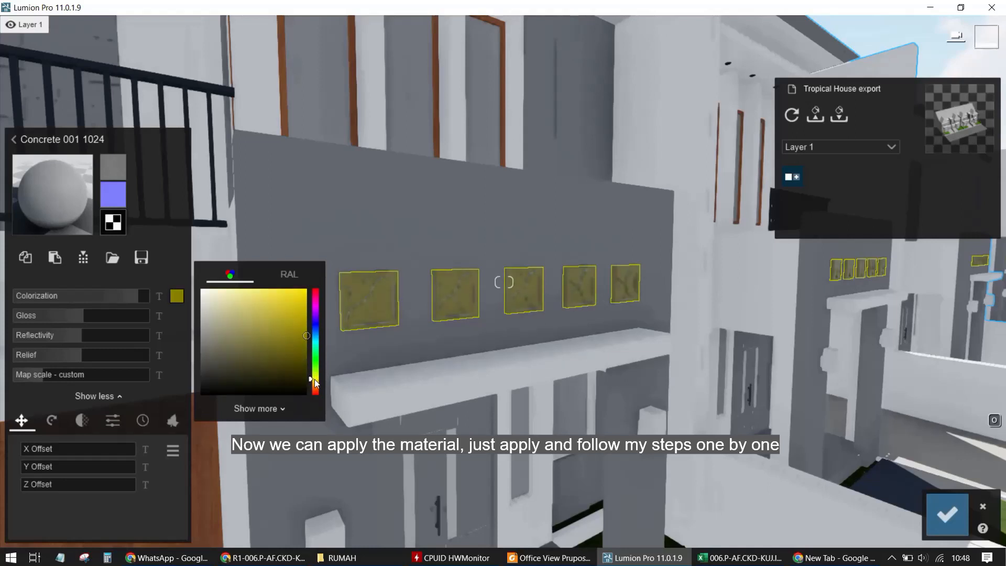
{"action": "mouse_move", "coordinate": [306, 334]}
{"action": "left_mouse_down"}
{"action": "mouse_move", "coordinate": [310, 307]}
{"action": "mouse_move", "coordinate": [315, 334]}
{"action": "left_mouse_up"}
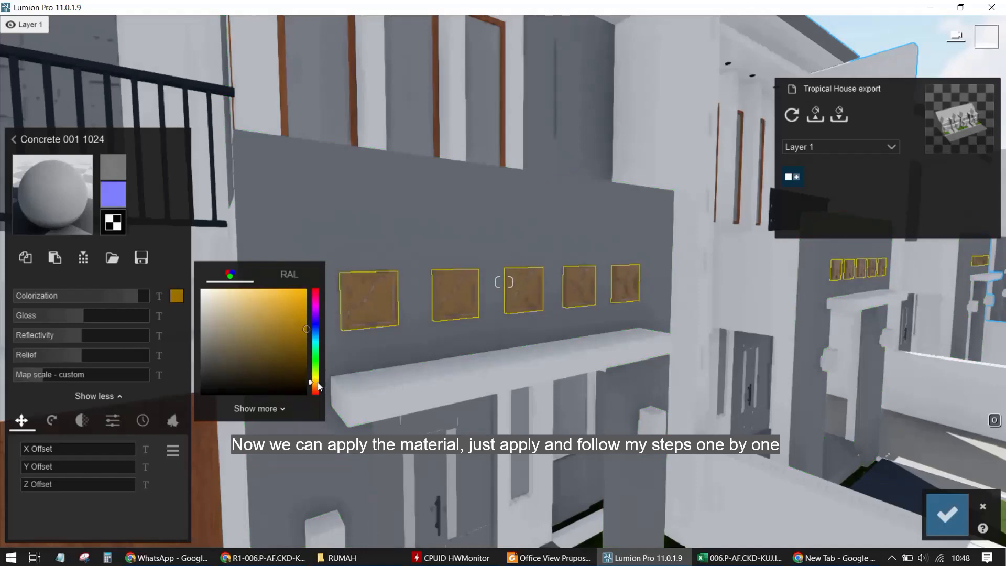
{"action": "left_click_drag", "start_coordinate": [317, 383], "coordinate": [316, 378]}
Move to the upper windows, select their glass, and apply the Outdoor glass material Glass Panels Volume 001
{"action": "key", "text": "s"}
{"action": "key", "text": "q"}
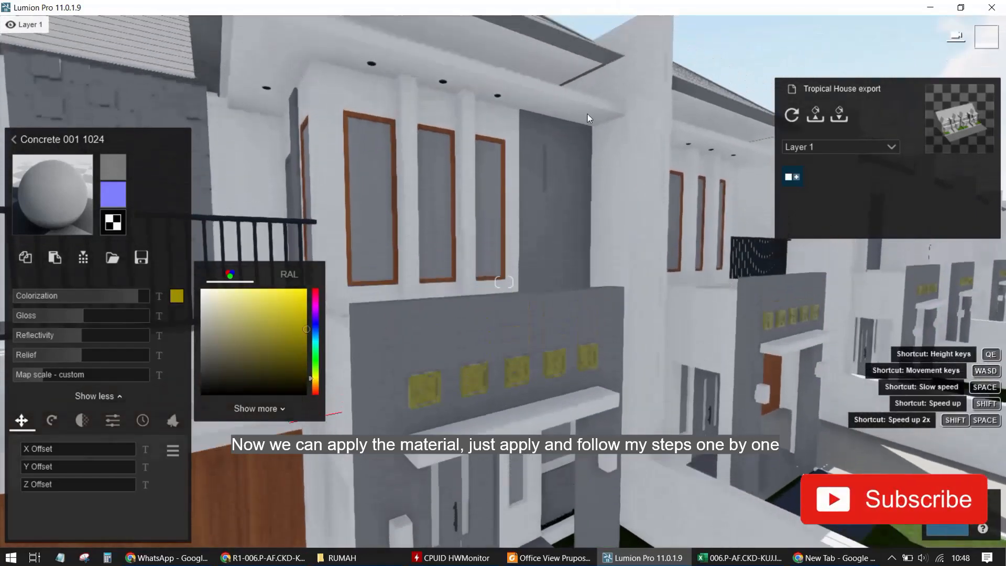
{"action": "key", "text": "w"}
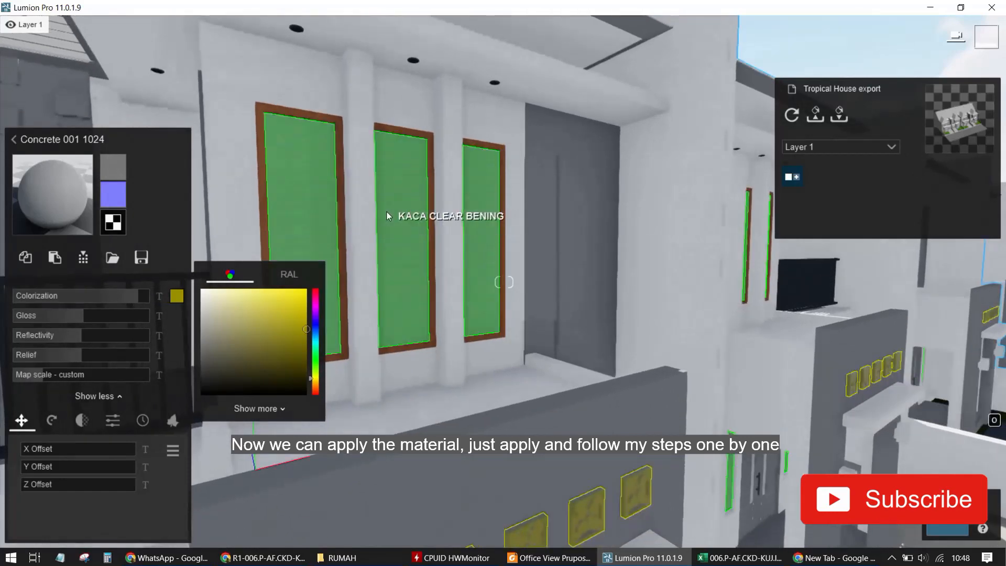
{"action": "left_click", "coordinate": [386, 211]}
{"action": "left_click", "coordinate": [82, 109]}
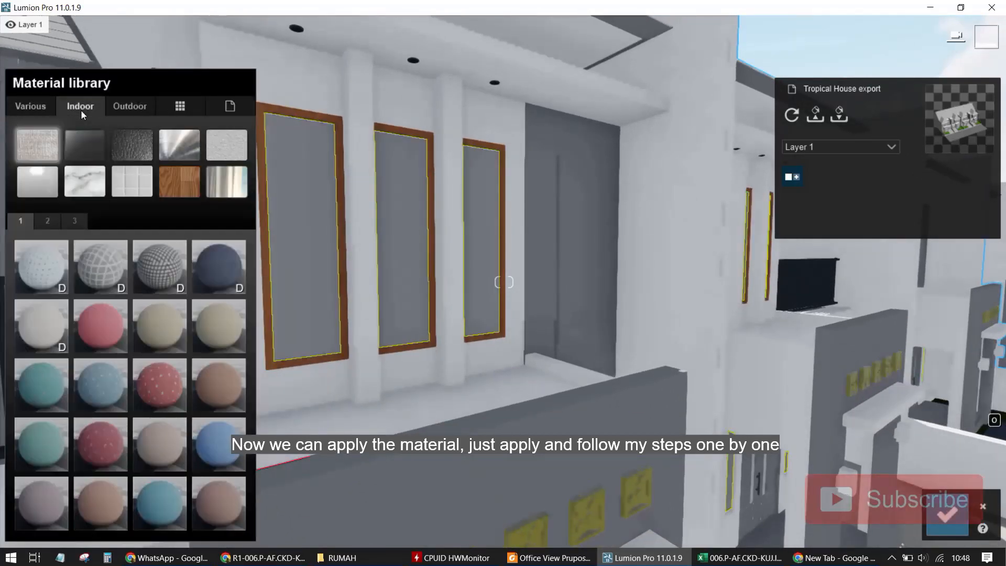
{"action": "left_click", "coordinate": [130, 106]}
{"action": "left_click", "coordinate": [141, 151]}
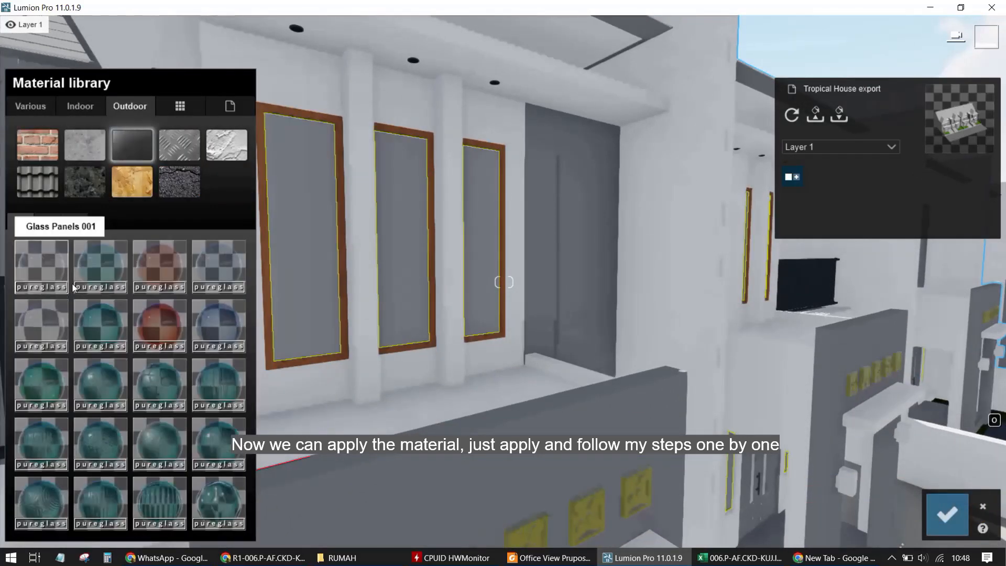
{"action": "left_click", "coordinate": [59, 337]}
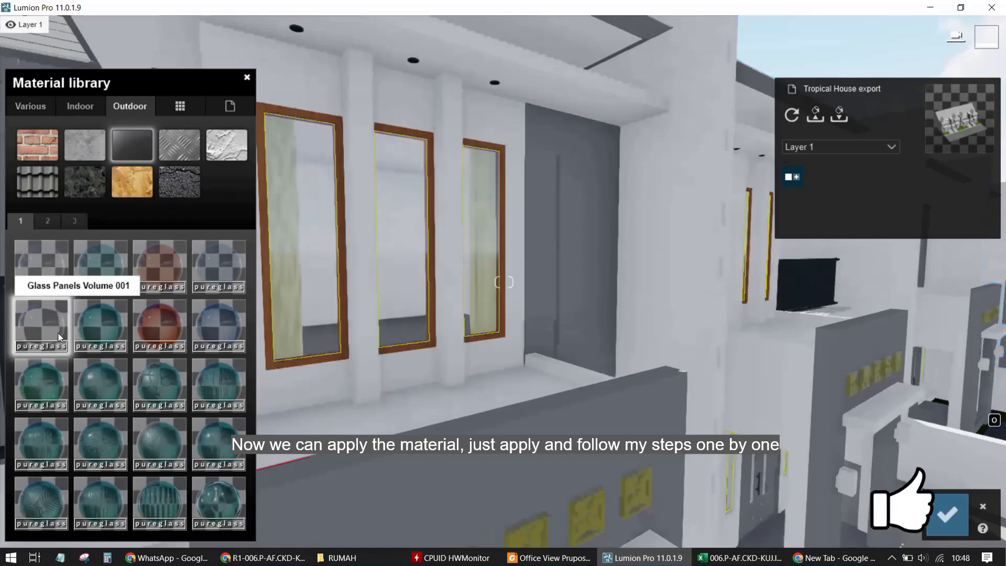
{"action": "left_click", "coordinate": [60, 337]}
Move to the front yard, select the paving strip, and apply the Indoor tile material Polii TilesRectangularBrushed 001 2k
{"action": "scroll", "coordinate": [466, 306], "scroll_direction": "down", "scroll_amount": 3}
{"action": "scroll", "coordinate": [341, 289], "scroll_direction": "up", "scroll_amount": 4}
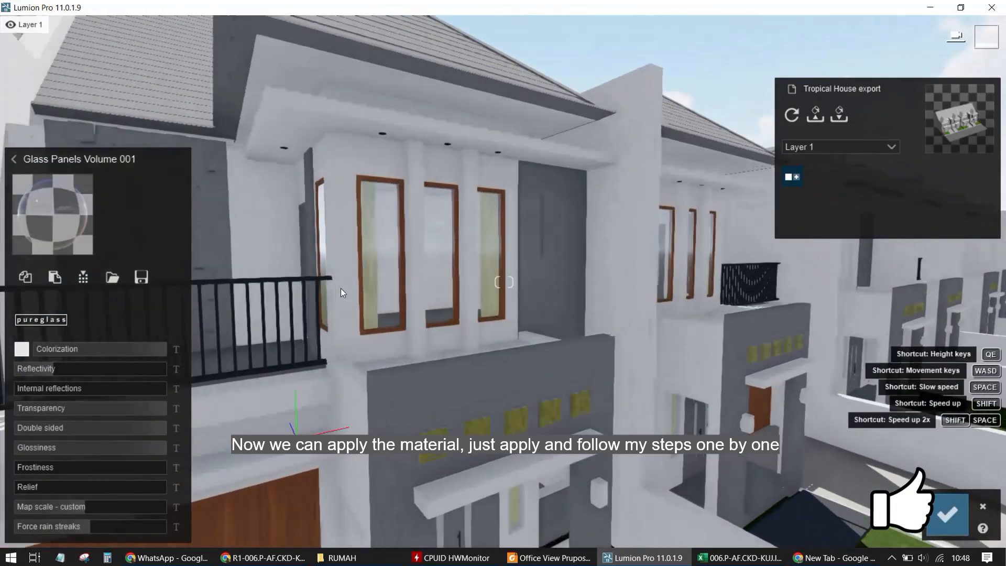
{"action": "right_click_drag", "start_coordinate": [603, 286], "coordinate": [451, 350]}
{"action": "key", "text": "q"}
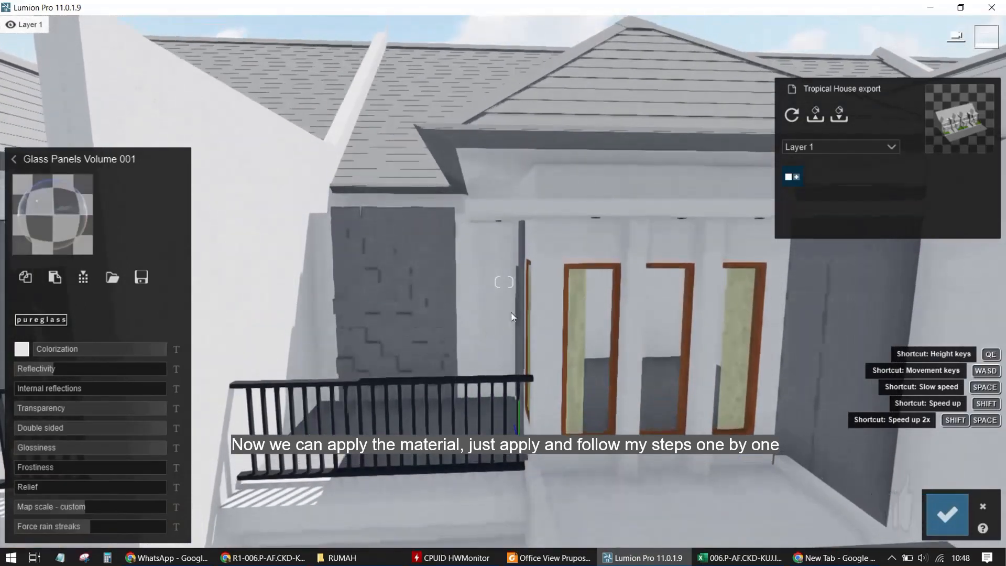
{"action": "key", "text": "w"}
{"action": "key", "text": "q"}
{"action": "key", "text": "s"}
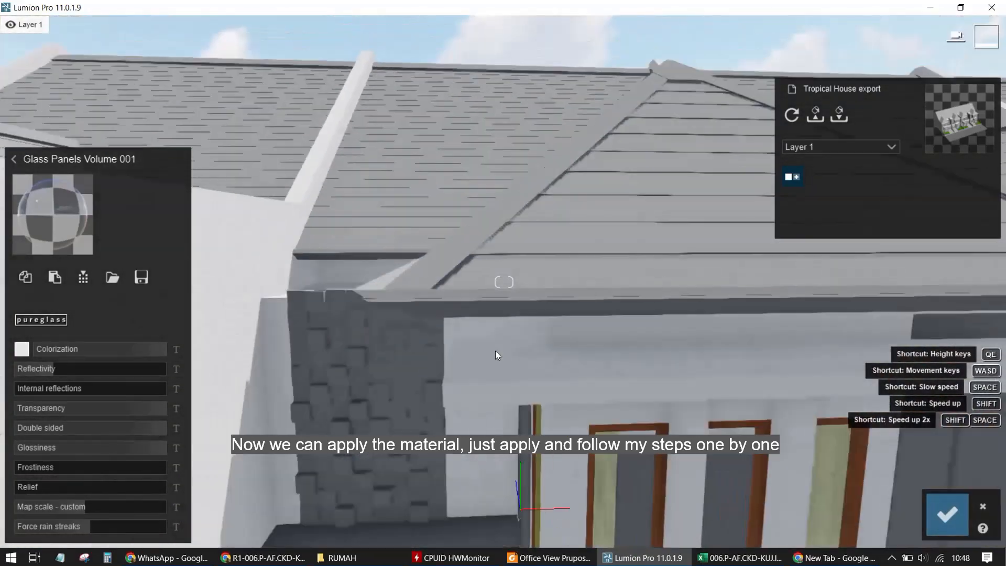
{"action": "key", "text": "e"}
{"action": "key", "text": "s"}
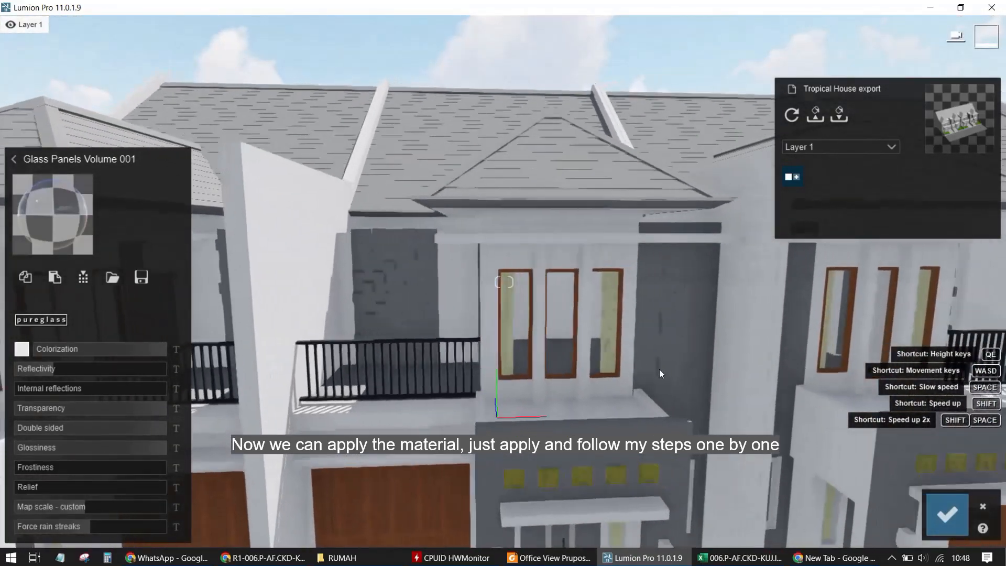
{"action": "right_click_drag", "start_coordinate": [659, 369], "coordinate": [350, 287]}
{"action": "key", "text": "w"}
{"action": "key", "text": "e"}
{"action": "key", "text": "d"}
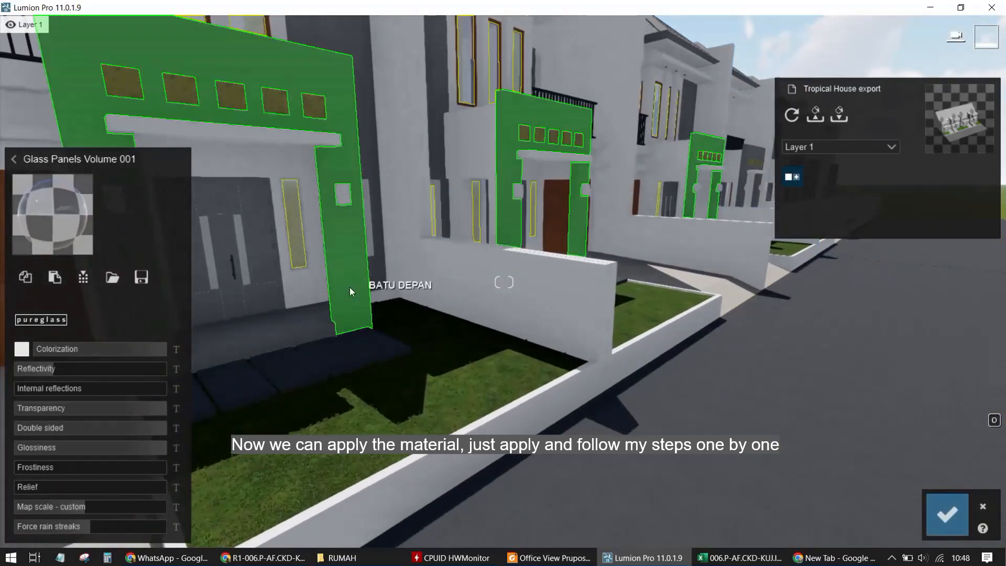
{"action": "left_click", "coordinate": [267, 329]}
{"action": "left_click", "coordinate": [81, 107]}
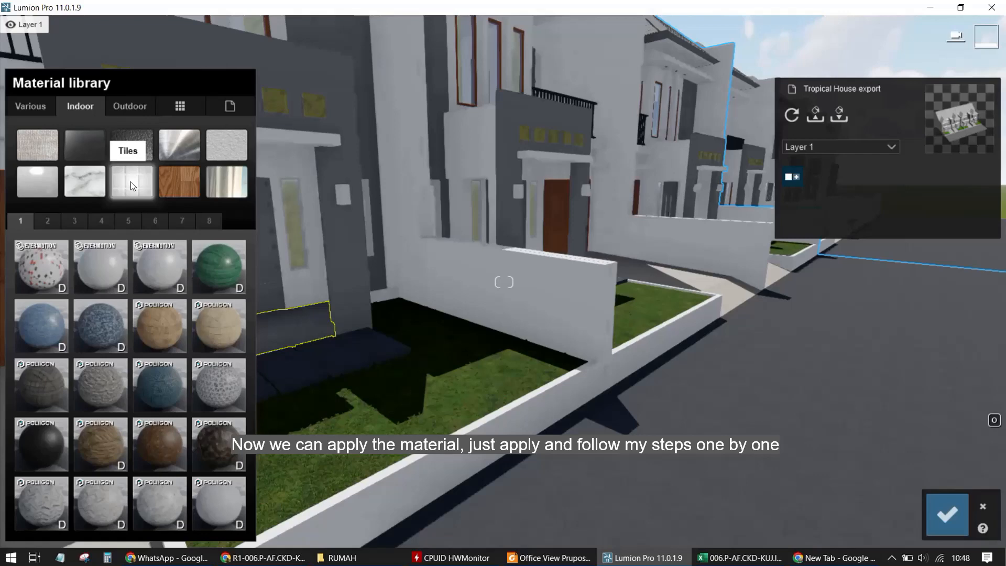
{"action": "left_click", "coordinate": [50, 220]}
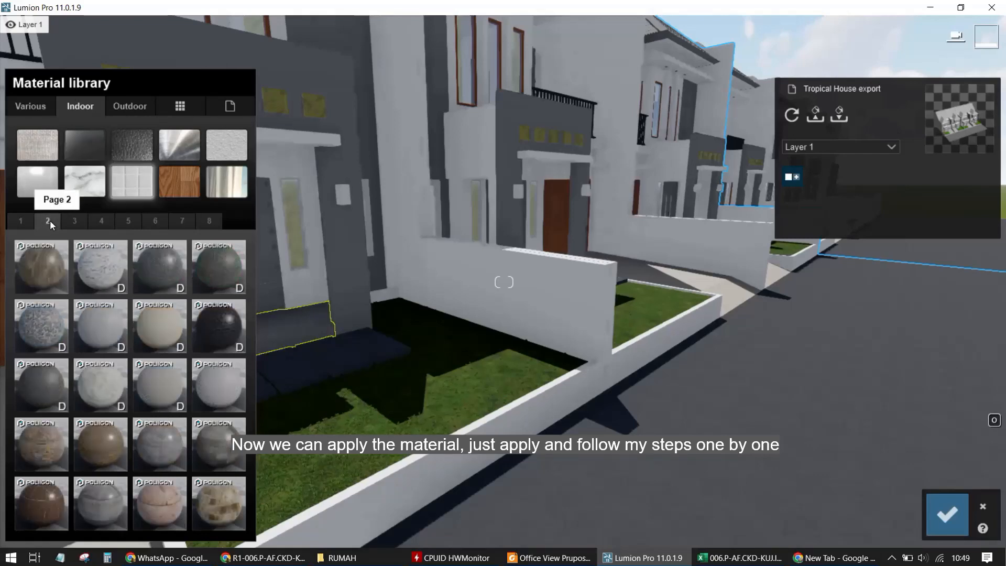
{"action": "left_click", "coordinate": [164, 338]}
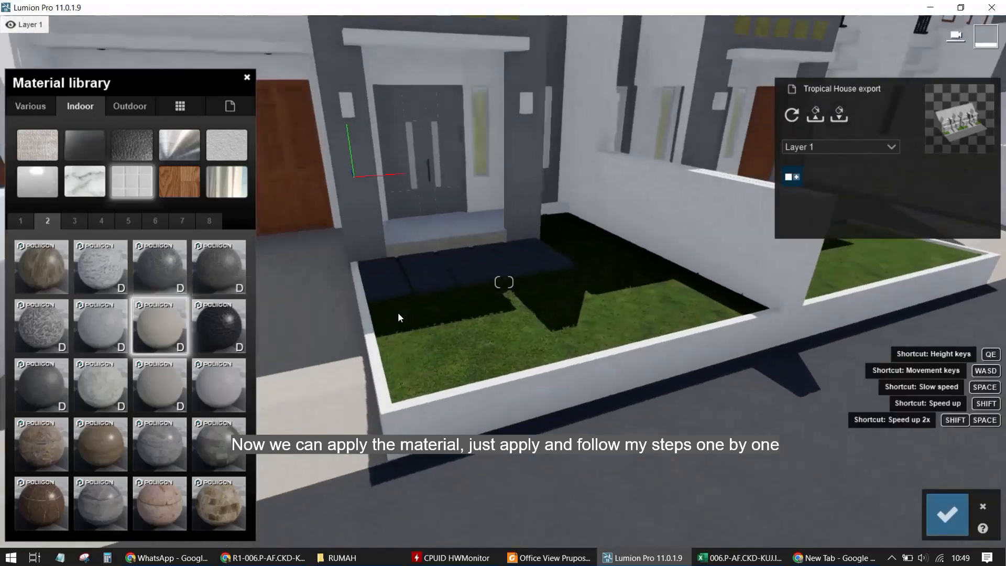
Move to the entrance slab, open its Polii TilesRectangularBrushed 001 2k material and set the map scale to 3
{"action": "key", "text": "w"}
{"action": "right_click_drag", "start_coordinate": [398, 314], "coordinate": [470, 351]}
{"action": "key", "text": "w"}
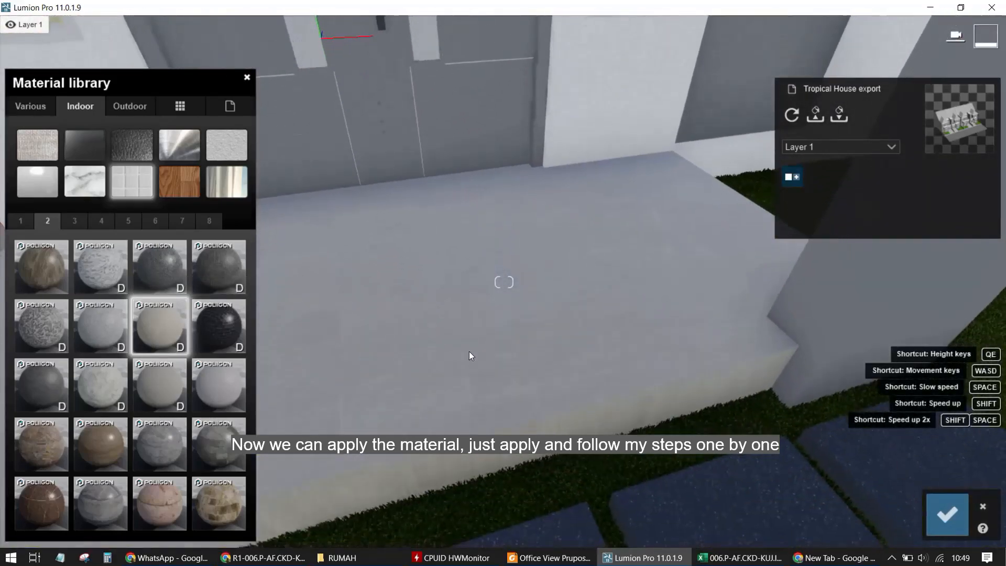
{"action": "left_click", "coordinate": [158, 329]}
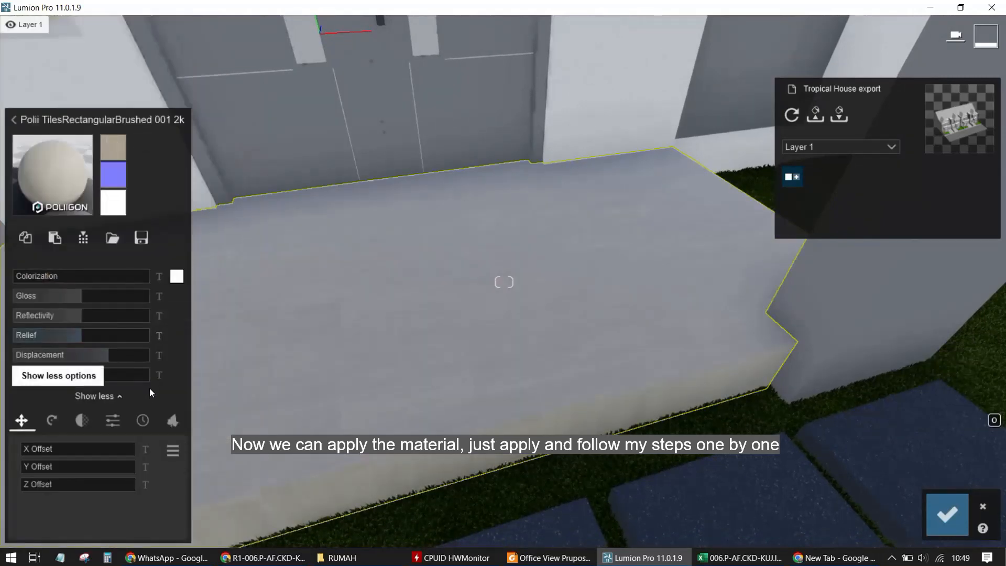
{"action": "left_click", "coordinate": [162, 374]}
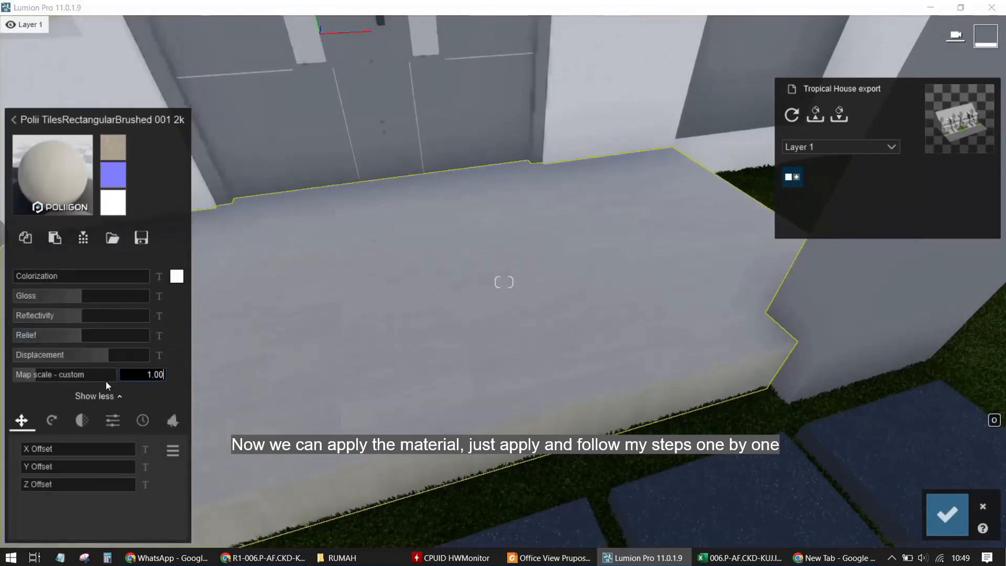
{"action": "key", "text": "ctrl+a"}
{"action": "type", "text": "4"}
{"action": "key", "text": "Return"}
{"action": "scroll", "coordinate": [548, 346], "scroll_direction": "up", "scroll_amount": 3}
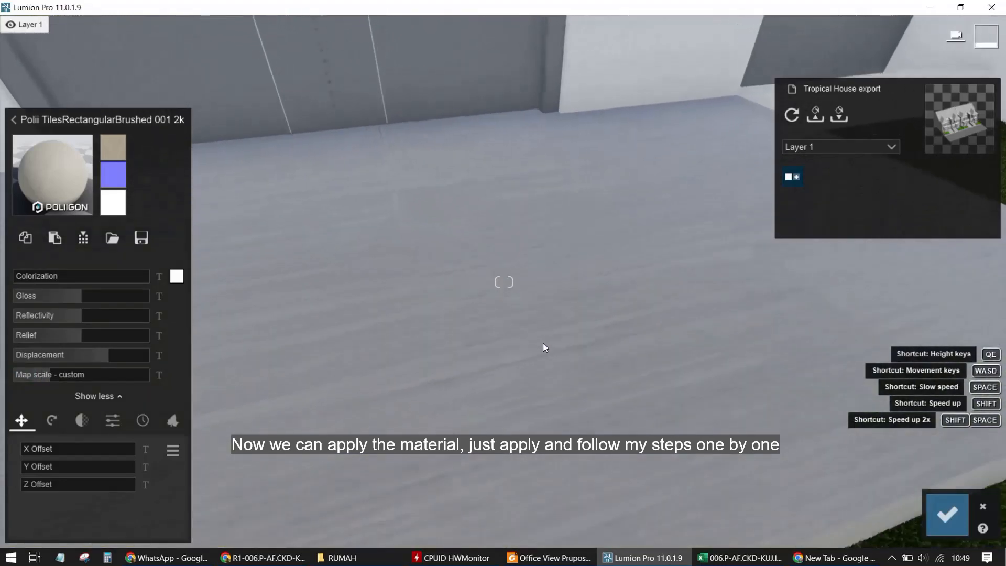
{"action": "scroll", "coordinate": [544, 347], "scroll_direction": "down", "scroll_amount": 5}
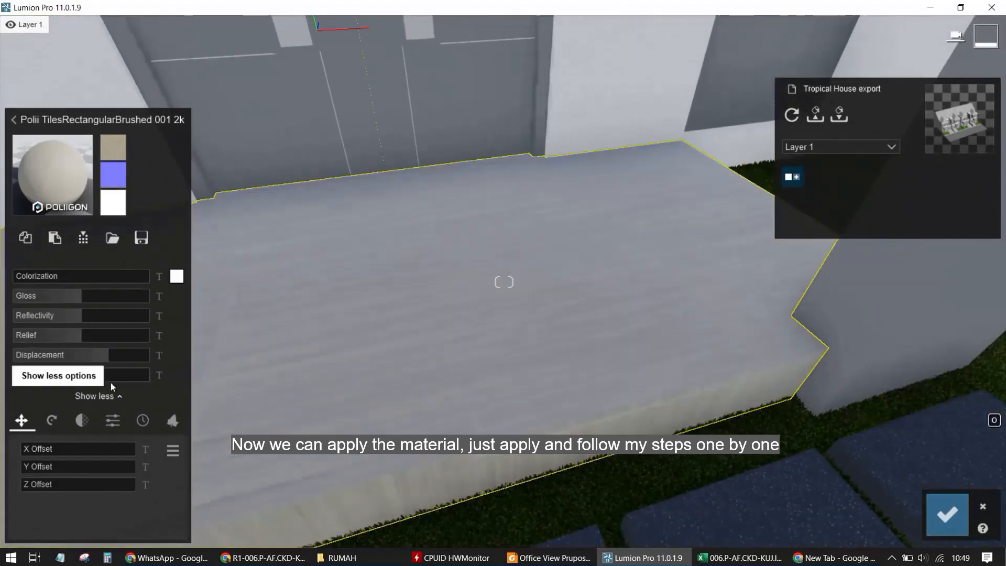
{"action": "left_click", "coordinate": [164, 374]}
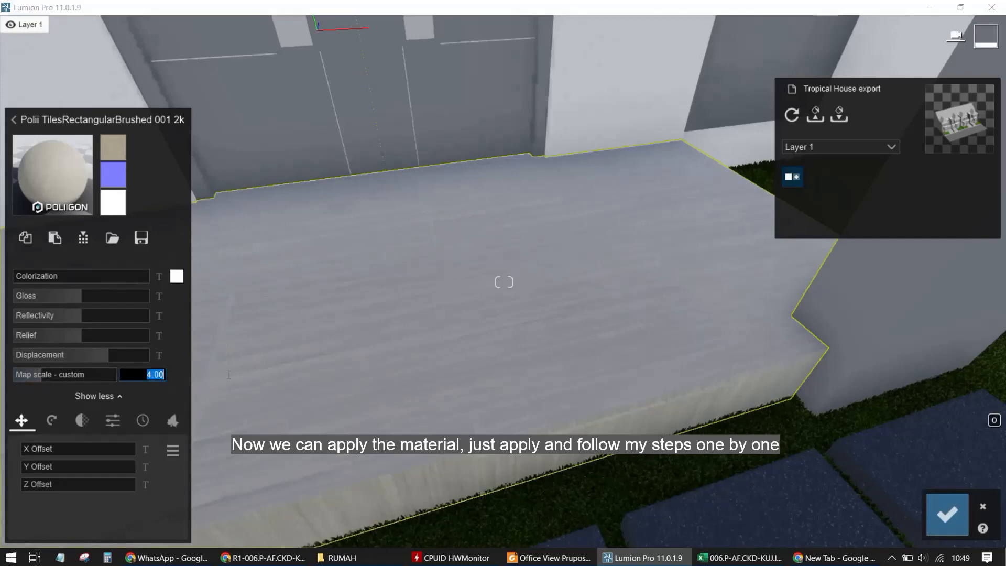
{"action": "type", "text": "3"}
{"action": "key", "text": "Return"}
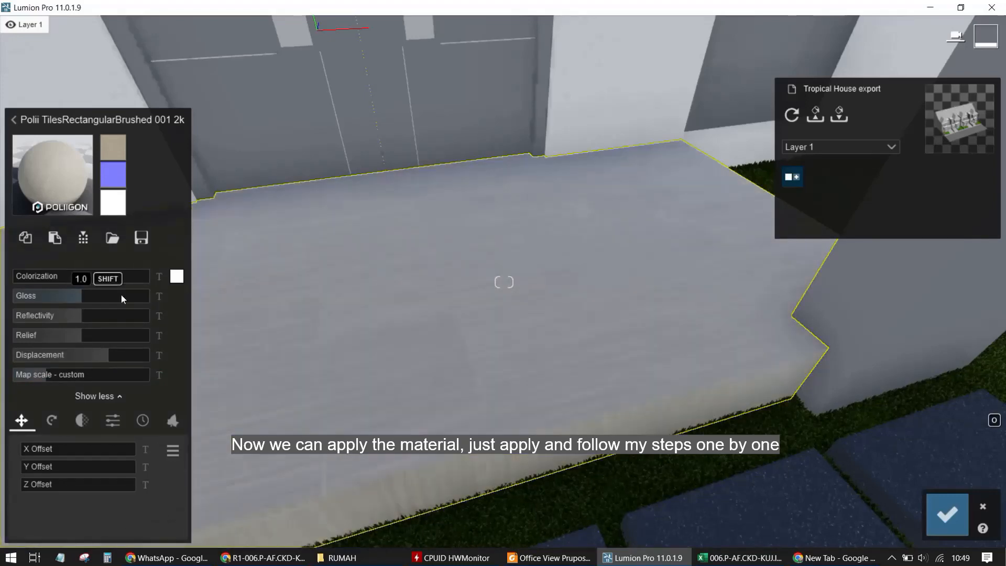
Select the front door and apply the Indoor wood material Polii Wood Fine 013 VAR1 3K
{"action": "right_click_drag", "start_coordinate": [455, 323], "coordinate": [445, 265]}
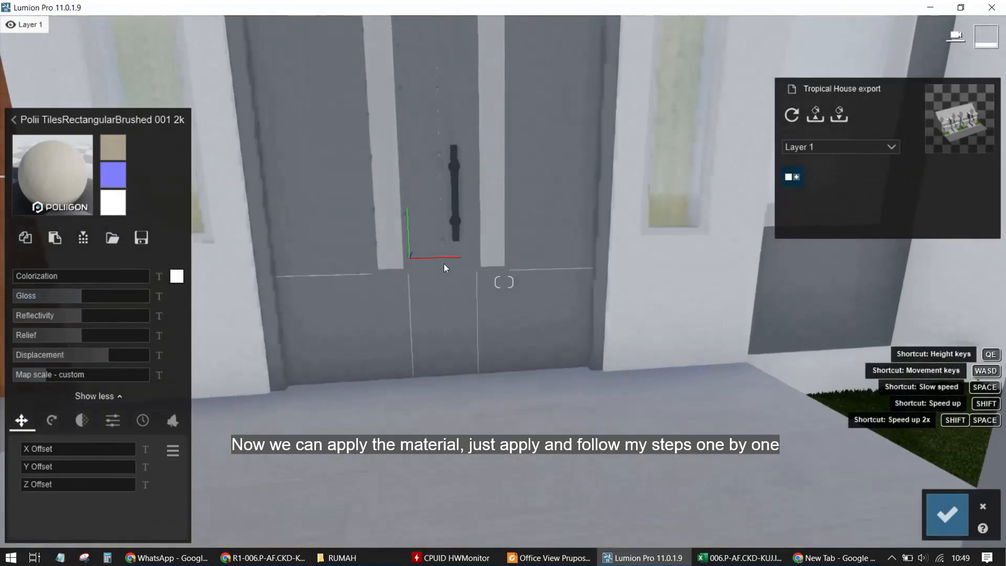
{"action": "left_click", "coordinate": [323, 180]}
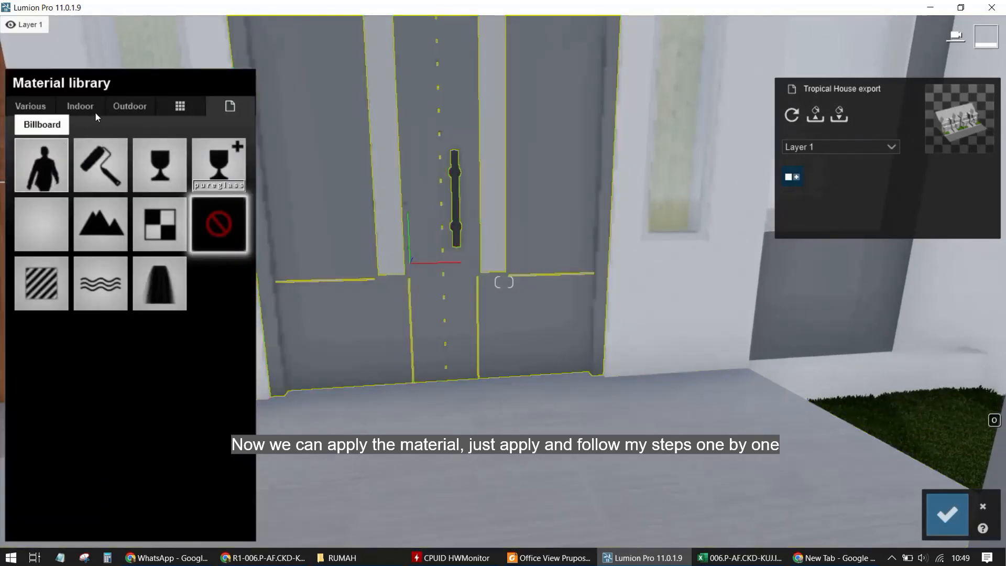
{"action": "left_click", "coordinate": [95, 110]}
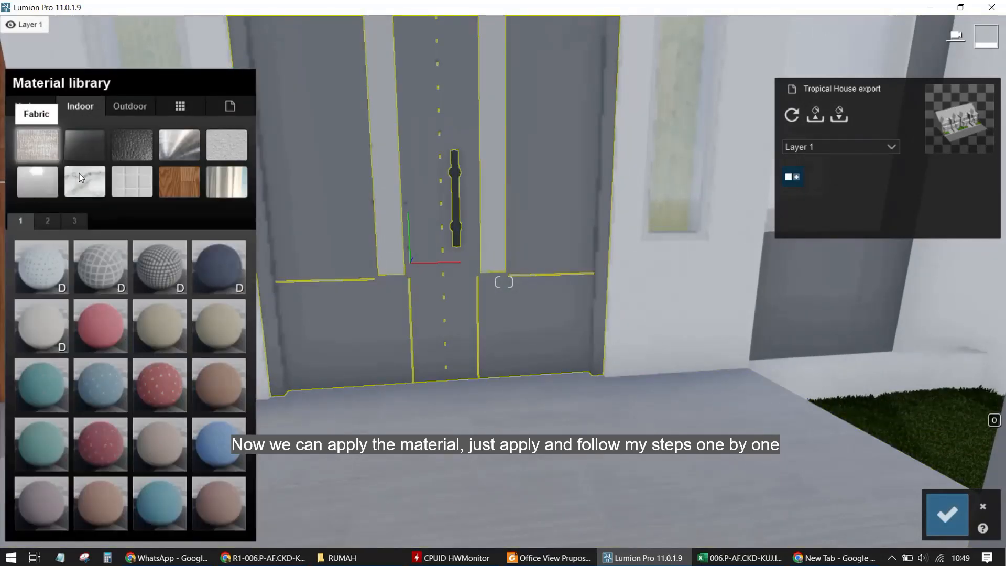
{"action": "left_click", "coordinate": [178, 185]}
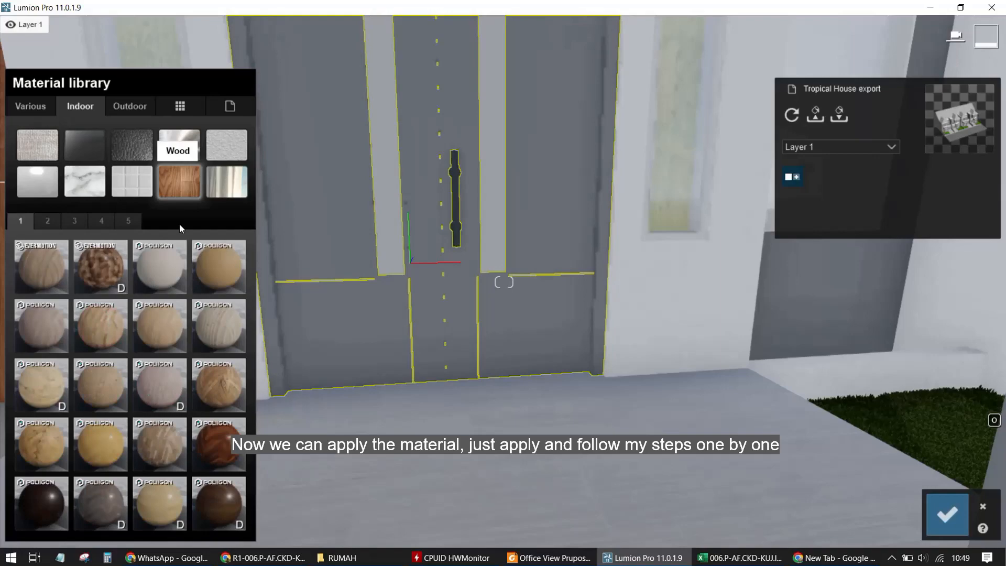
{"action": "left_click", "coordinate": [215, 274]}
{"action": "key", "text": "s"}
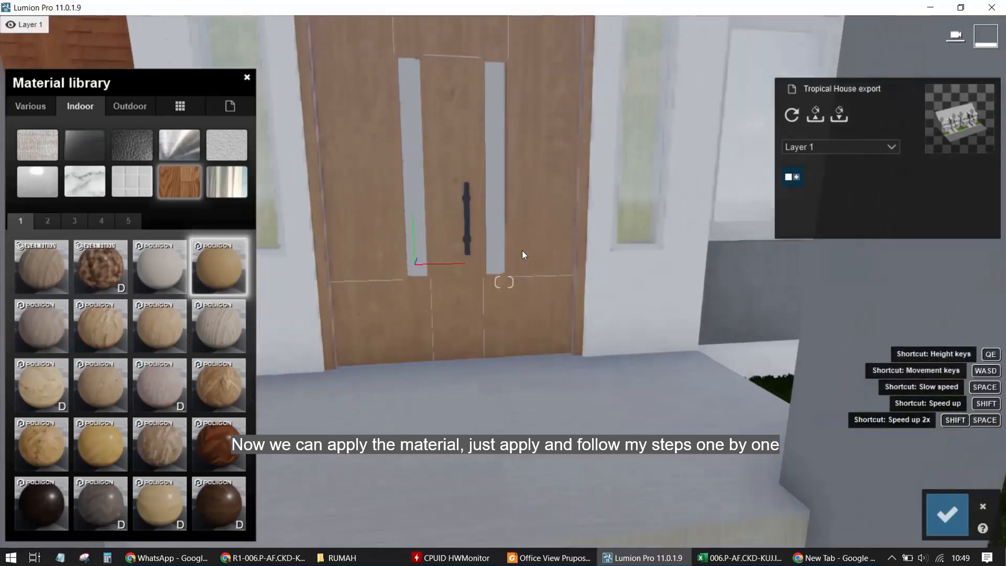
{"action": "key", "text": "s"}
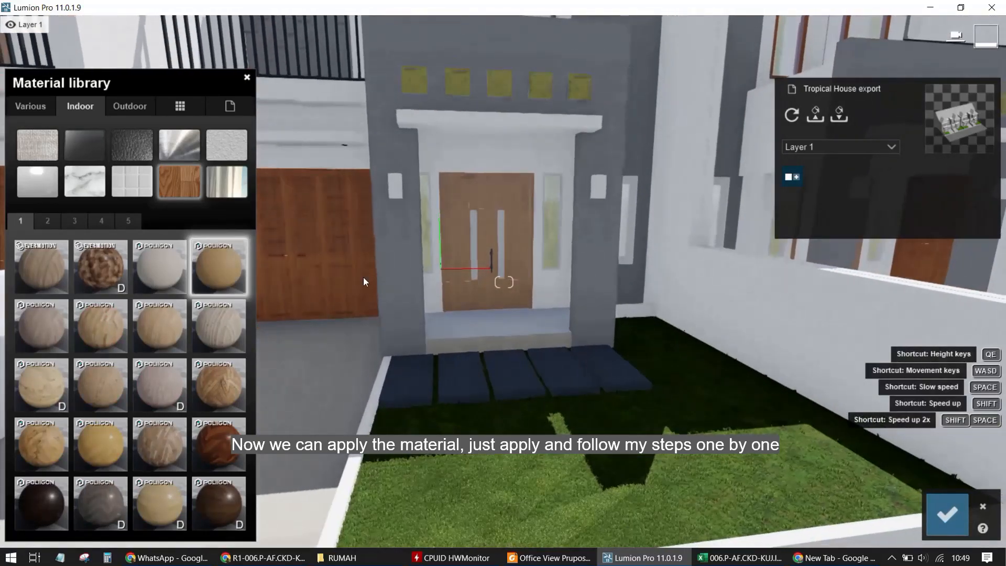
Try other wood materials on the door, then reapply Polii Wood Fine 013 VAR1 3K
{"action": "left_click", "coordinate": [146, 345]}
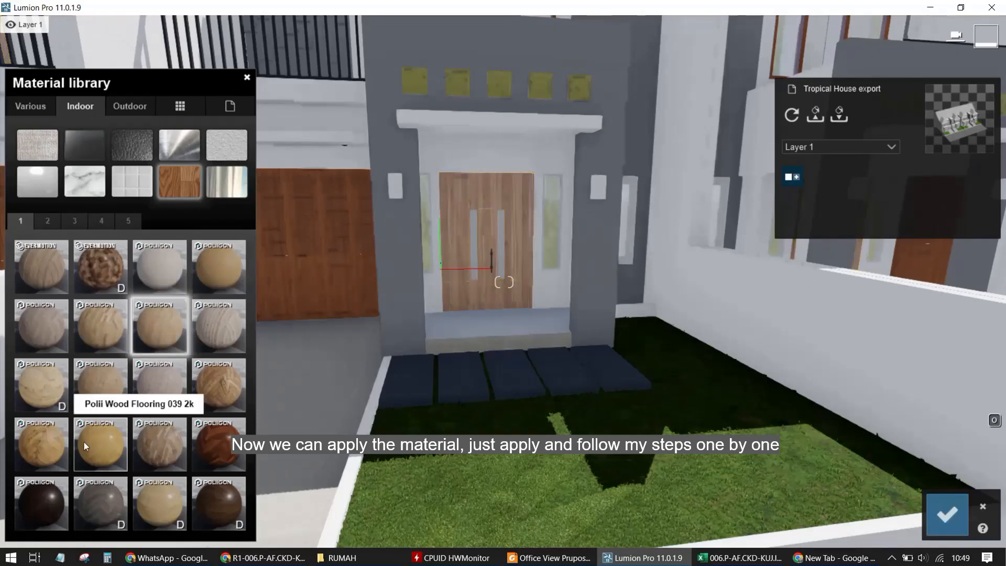
{"action": "left_click", "coordinate": [169, 267]}
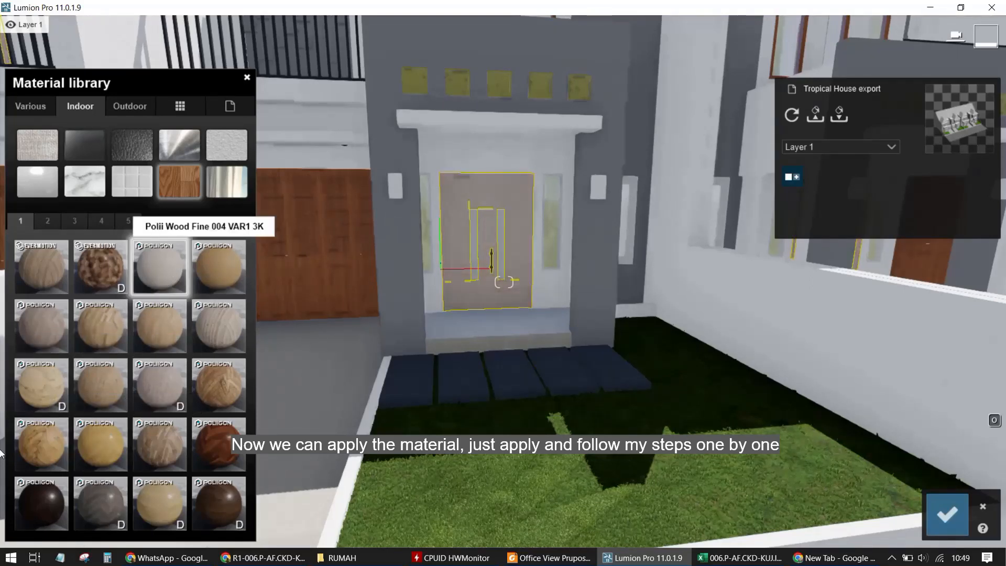
{"action": "left_click", "coordinate": [48, 220]}
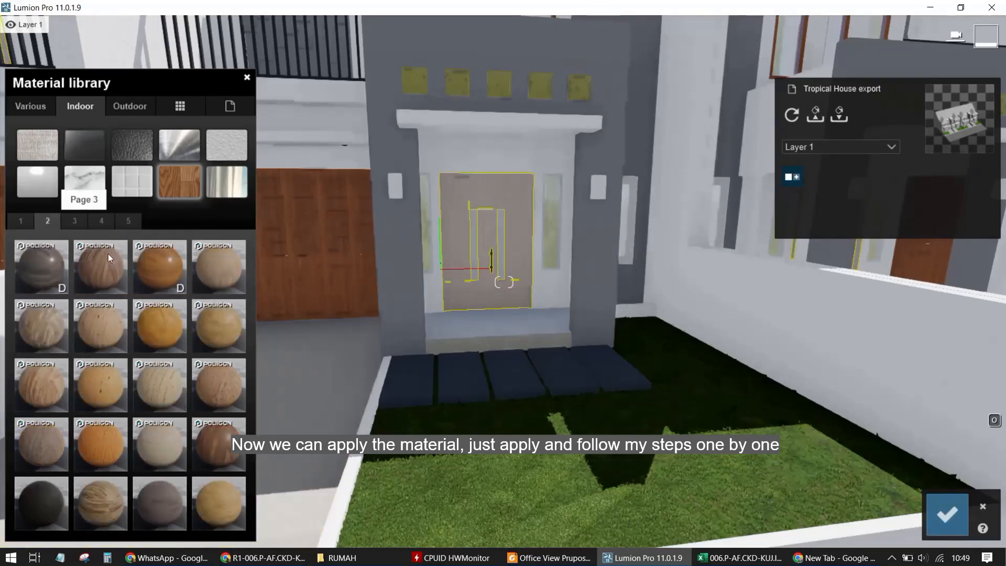
{"action": "left_click", "coordinate": [161, 266]}
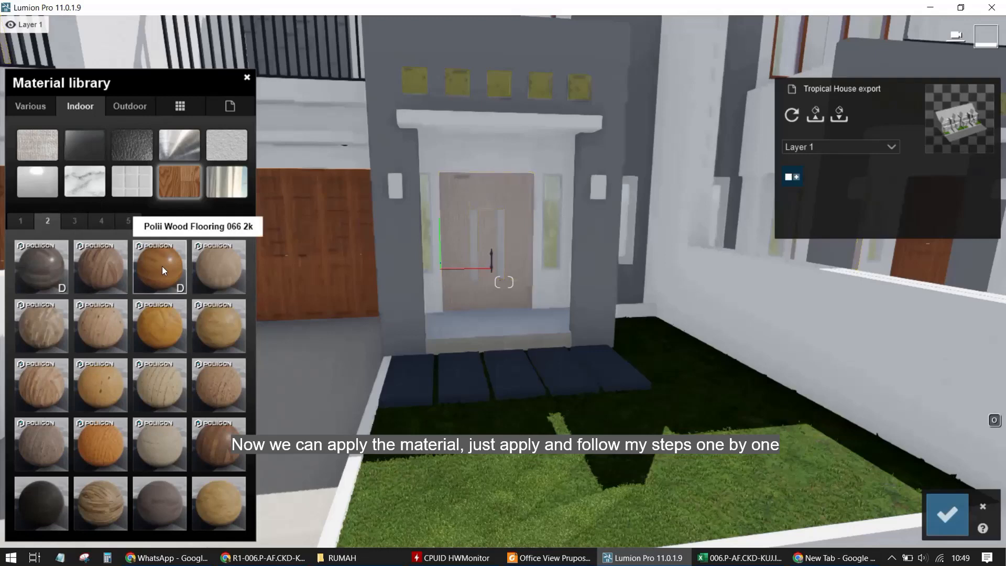
{"action": "left_click", "coordinate": [166, 319]}
{"action": "left_click", "coordinate": [21, 220]}
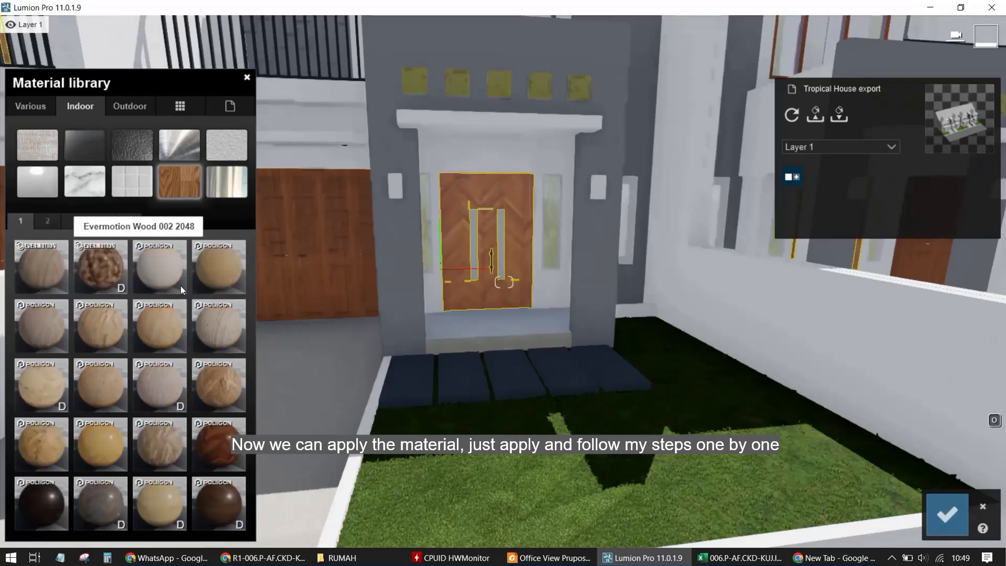
{"action": "left_click", "coordinate": [212, 272]}
Zoom in on the door's groove lines, apply a Standard material to them and raise Colorization to maximum
{"action": "scroll", "coordinate": [432, 261], "scroll_direction": "up", "scroll_amount": 5}
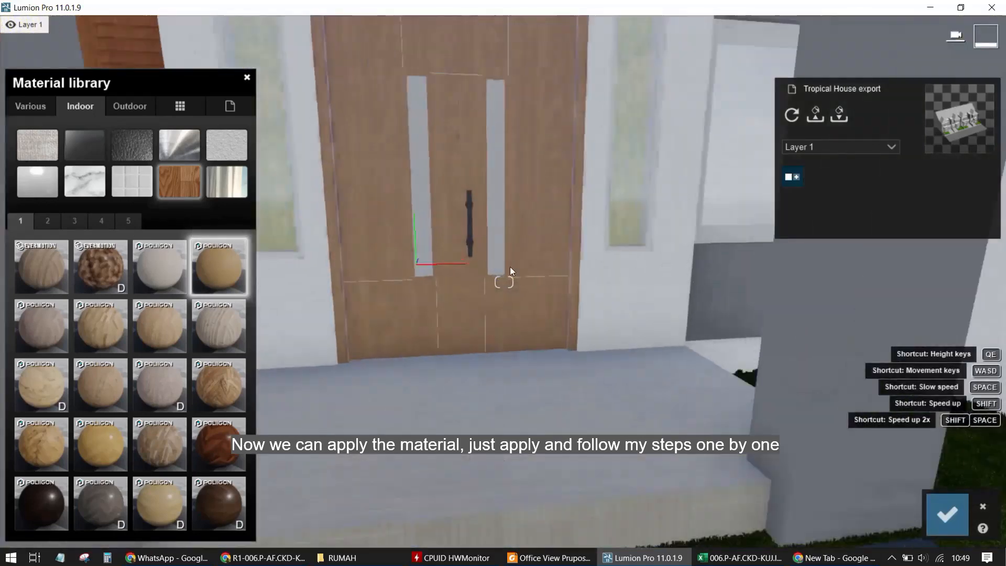
{"action": "scroll", "coordinate": [510, 268], "scroll_direction": "up", "scroll_amount": 5}
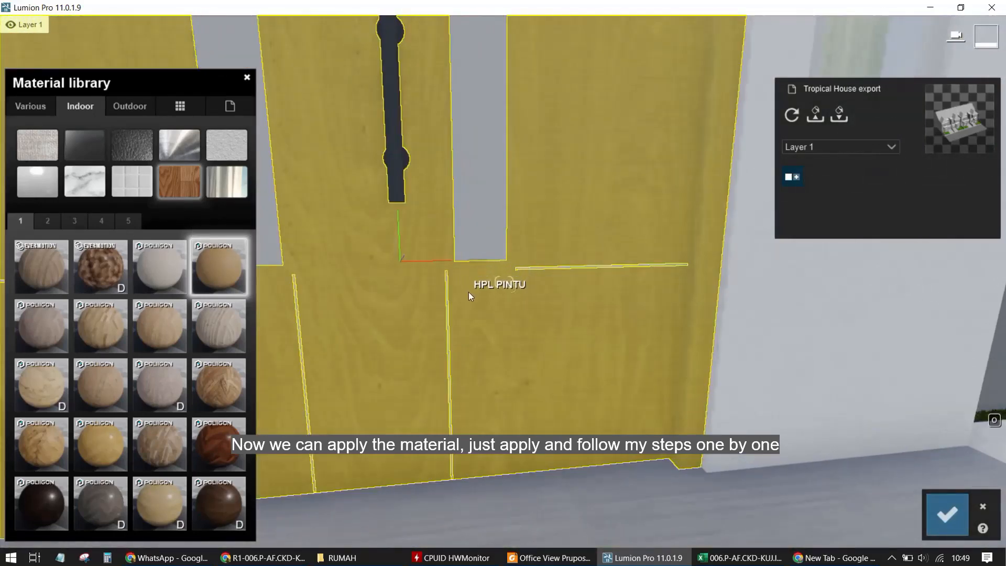
{"action": "left_click", "coordinate": [469, 297]}
{"action": "scroll", "coordinate": [453, 304], "scroll_direction": "down", "scroll_amount": 3}
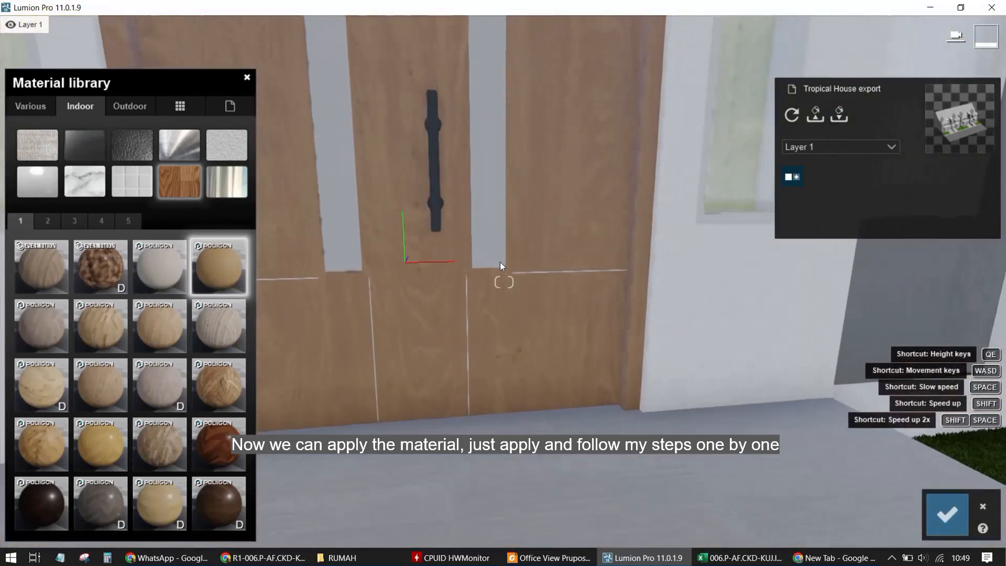
{"action": "scroll", "coordinate": [500, 265], "scroll_direction": "up", "scroll_amount": 3}
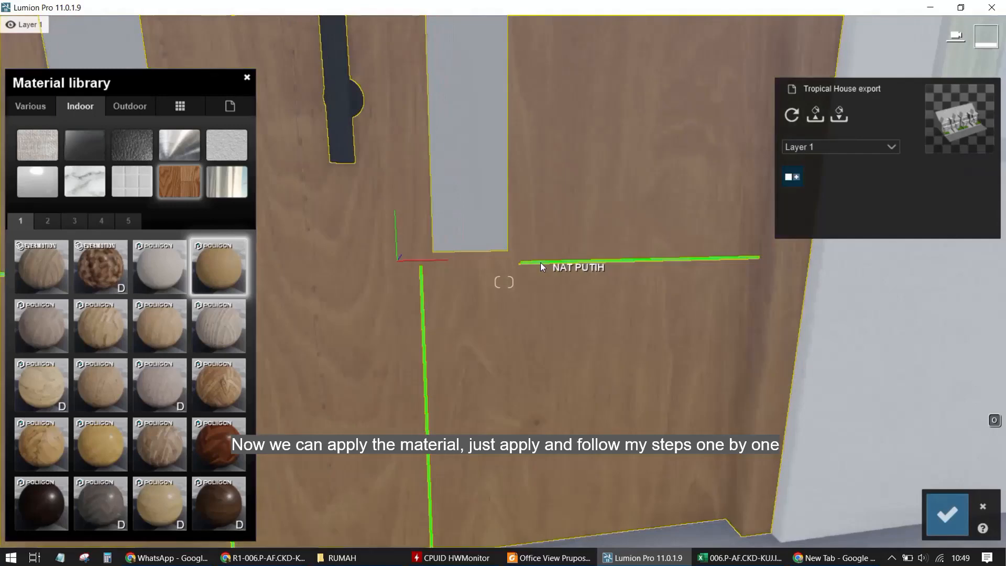
{"action": "left_click", "coordinate": [540, 265]}
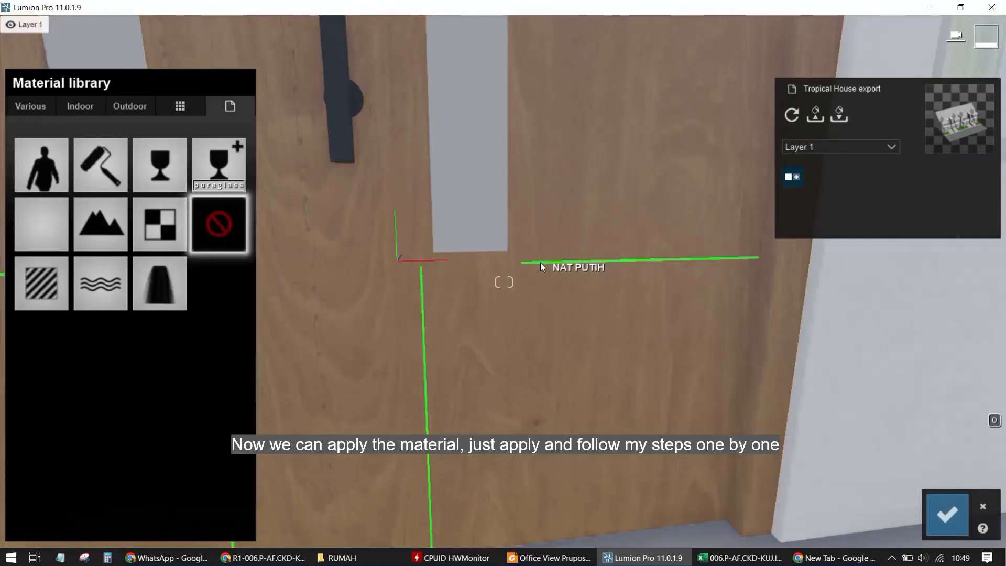
{"action": "left_click", "coordinate": [37, 281]}
{"action": "left_click_drag", "start_coordinate": [55, 297], "coordinate": [209, 294]}
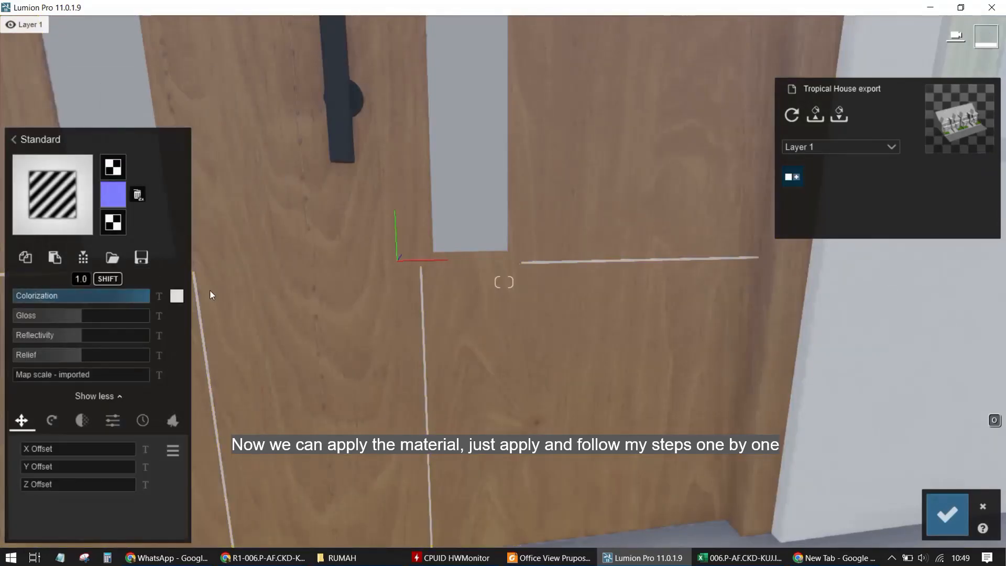
Select the door handle and apply the Indoor metal material Chrome from page 2
{"action": "scroll", "coordinate": [468, 248], "scroll_direction": "down", "scroll_amount": 3}
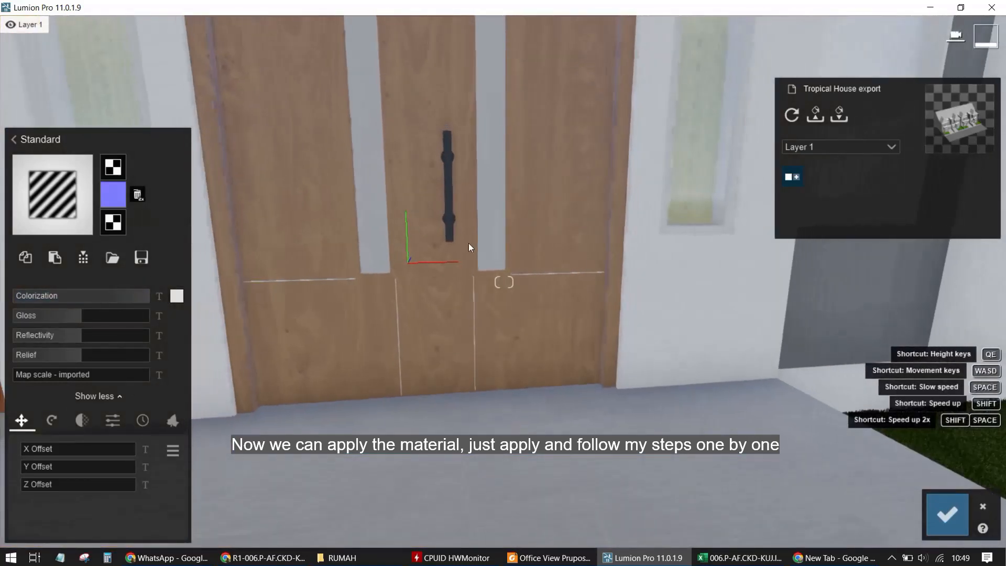
{"action": "scroll", "coordinate": [469, 247], "scroll_direction": "down", "scroll_amount": 3}
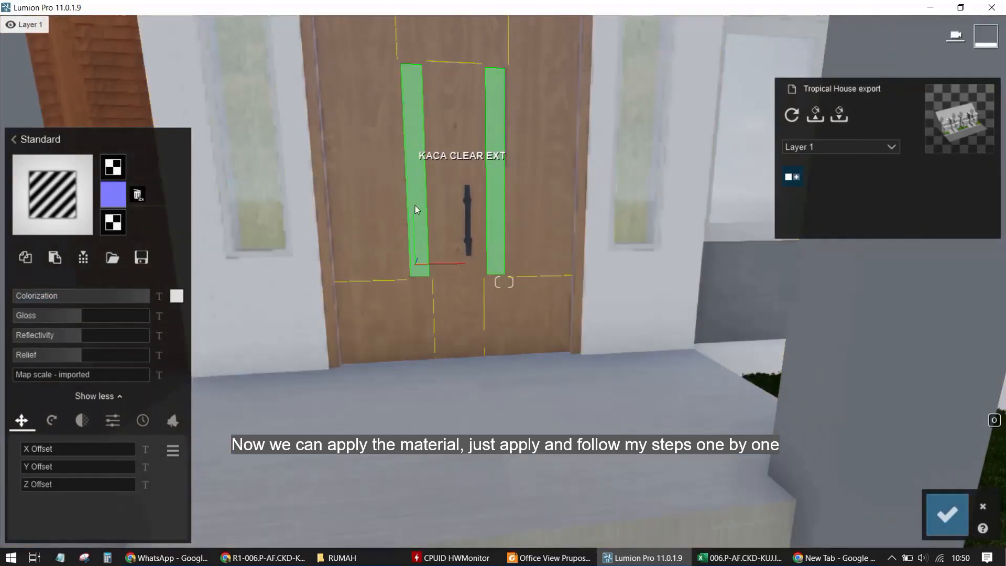
{"action": "left_click", "coordinate": [469, 216]}
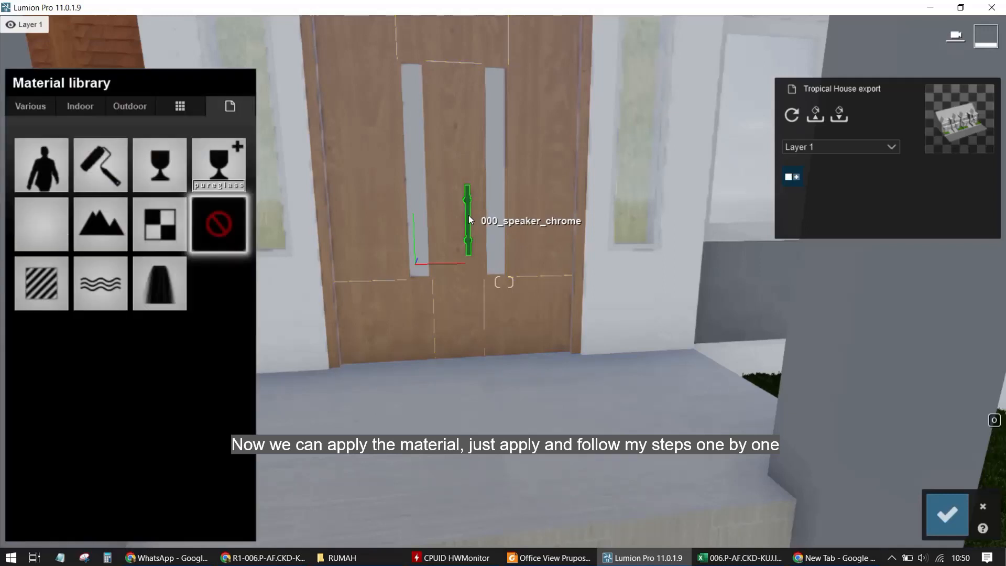
{"action": "left_click", "coordinate": [103, 107]}
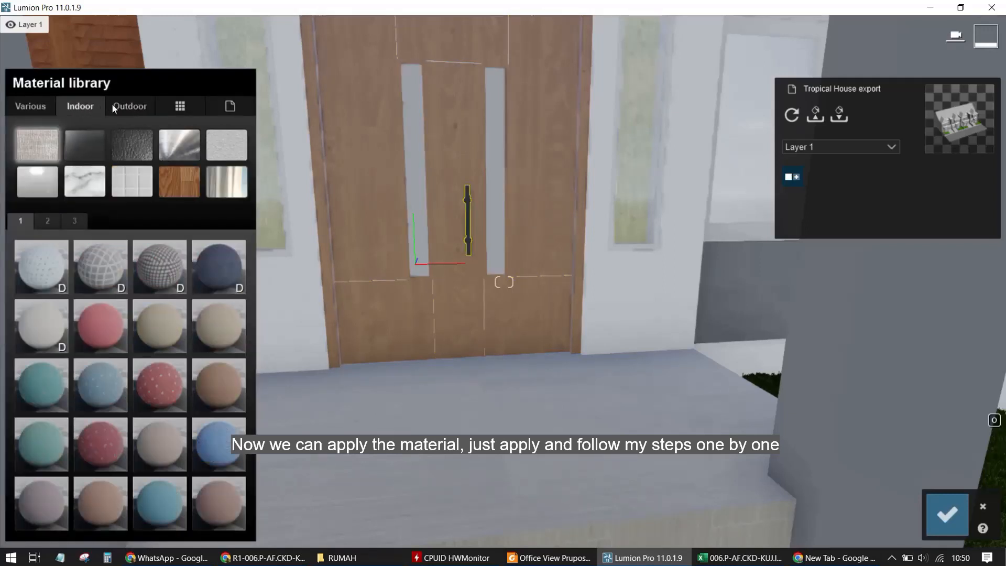
{"action": "left_click", "coordinate": [113, 107]}
{"action": "left_click", "coordinate": [177, 143]}
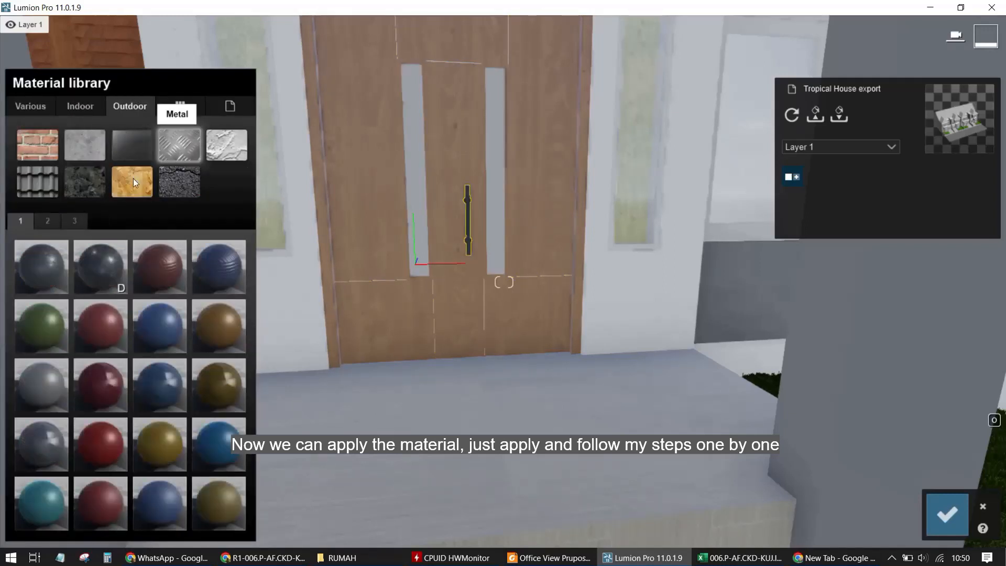
{"action": "left_click", "coordinate": [52, 219]}
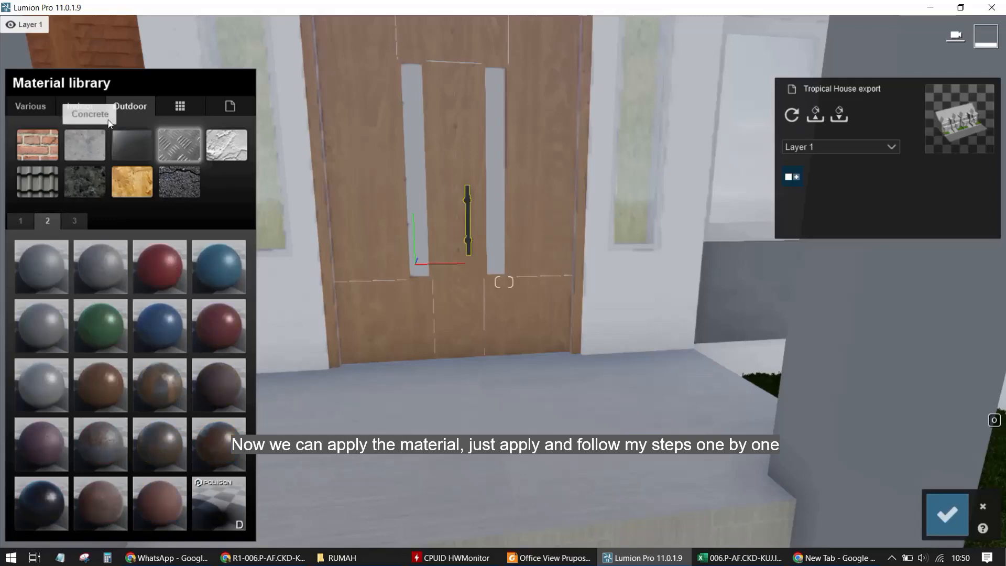
{"action": "left_click", "coordinate": [94, 106]}
{"action": "left_click", "coordinate": [190, 152]}
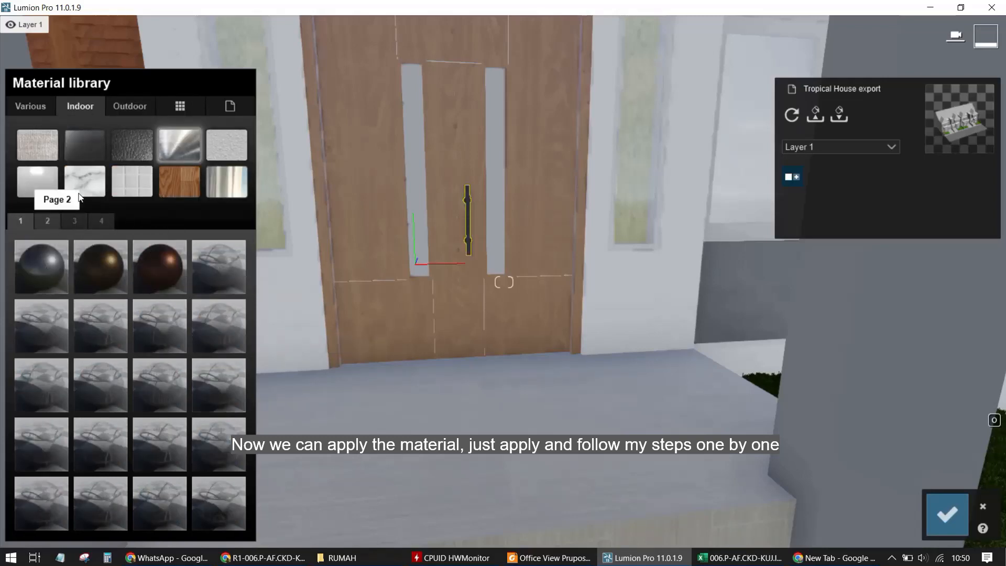
{"action": "left_click", "coordinate": [48, 220]}
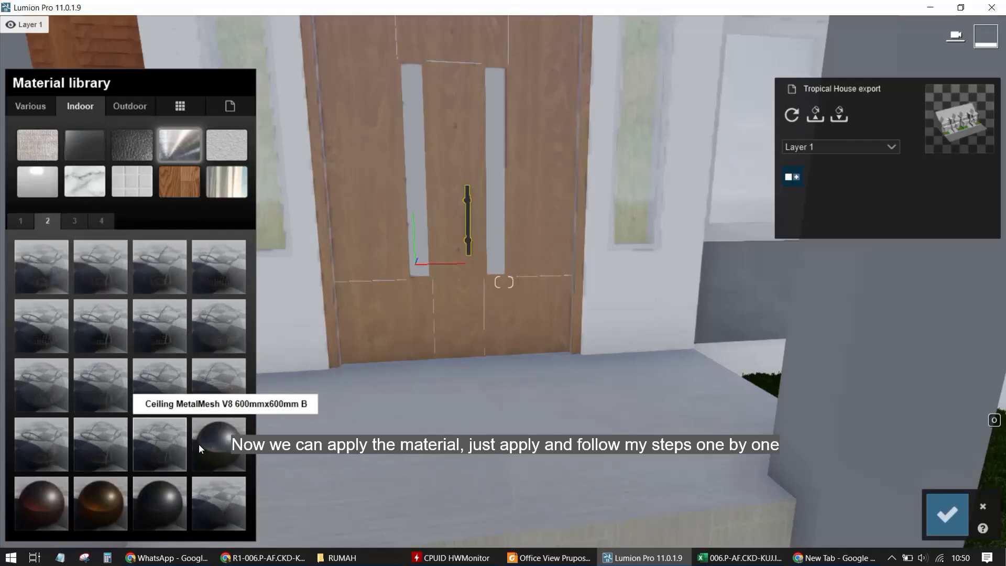
{"action": "left_click", "coordinate": [215, 441]}
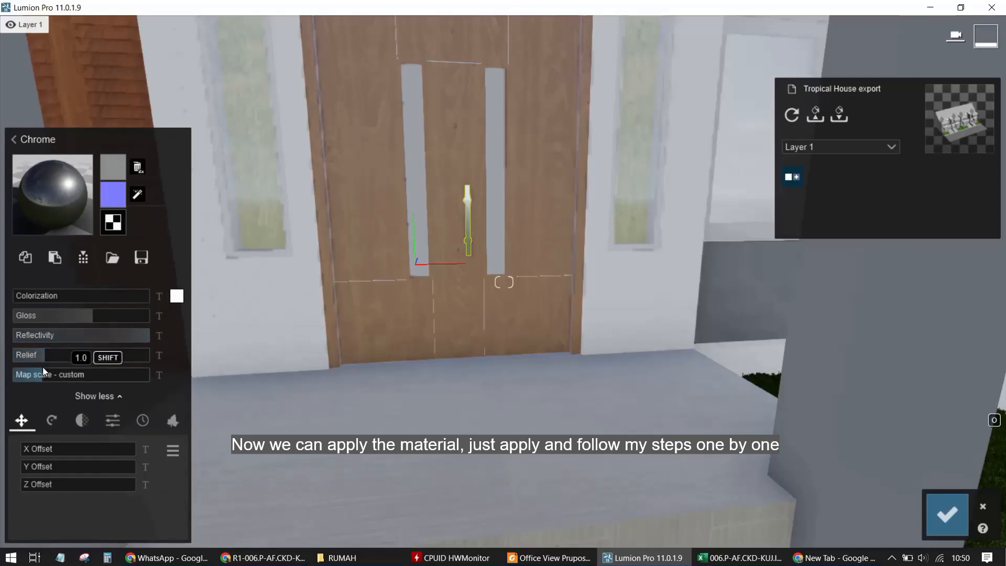
{"action": "key", "text": "w"}
{"action": "key", "text": "w"}
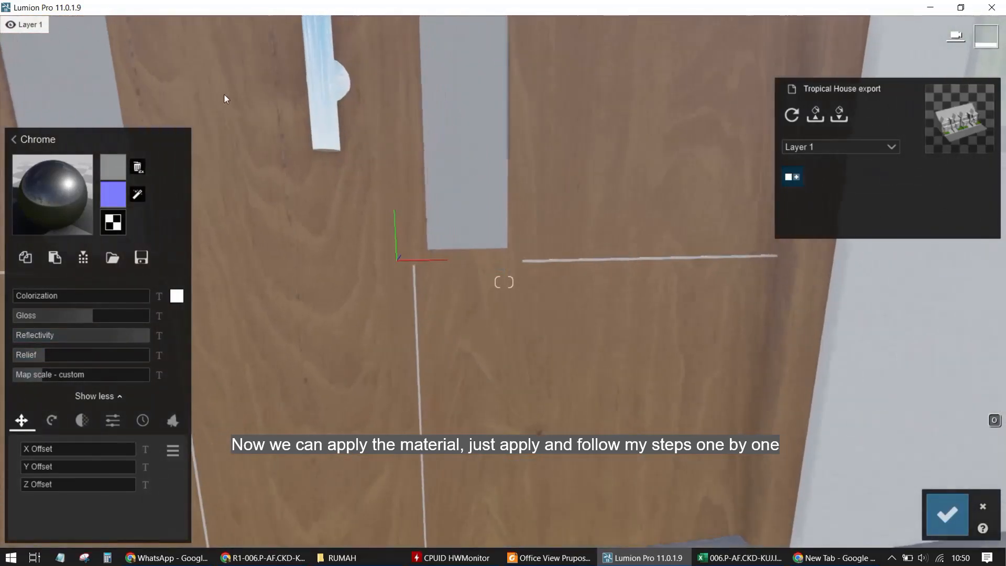
{"action": "key", "text": "s"}
{"action": "key", "text": "a"}
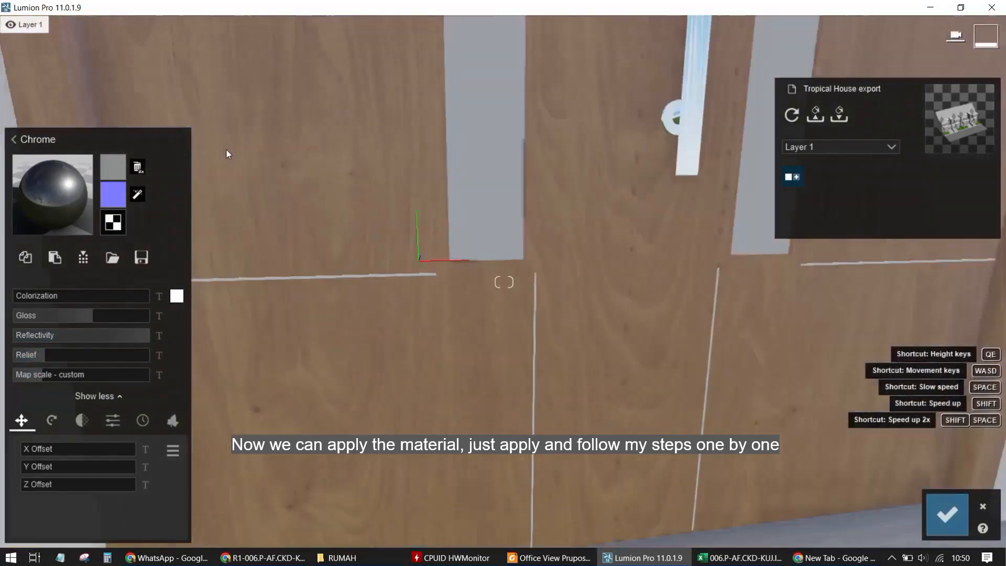
{"action": "key", "text": "d"}
{"action": "key", "text": "w"}
{"action": "key", "text": "s"}
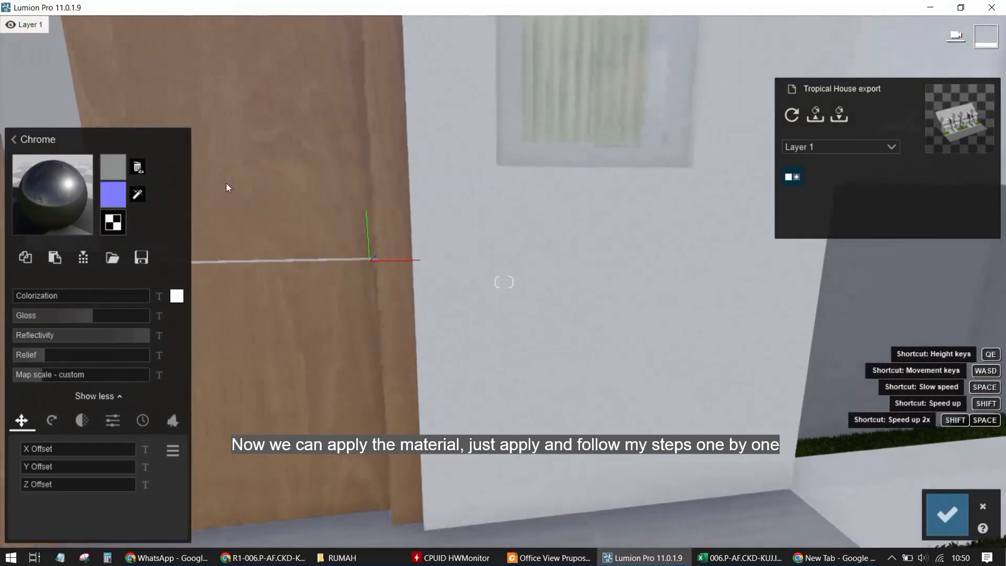
Adjust the chrome handle material's reflectivity and gloss
{"action": "key", "text": "a"}
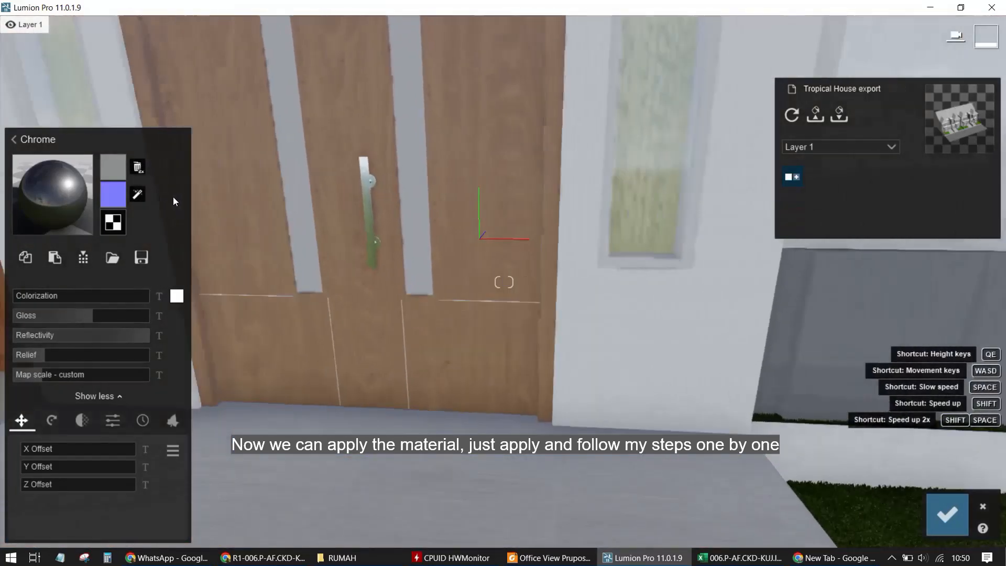
{"action": "key", "text": "w"}
{"action": "key", "text": "w"}
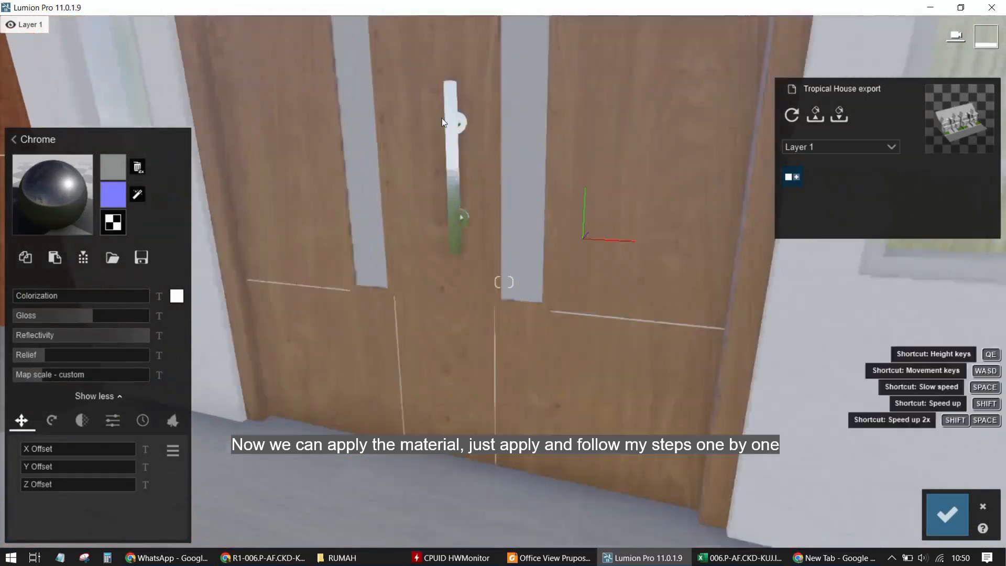
{"action": "key", "text": "q"}
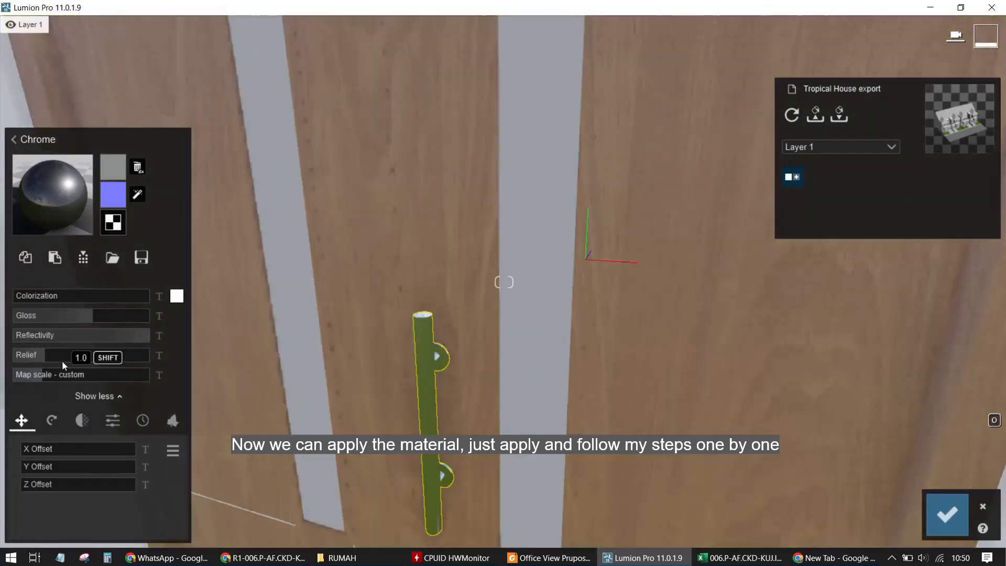
{"action": "left_click_drag", "start_coordinate": [59, 335], "coordinate": [107, 315]}
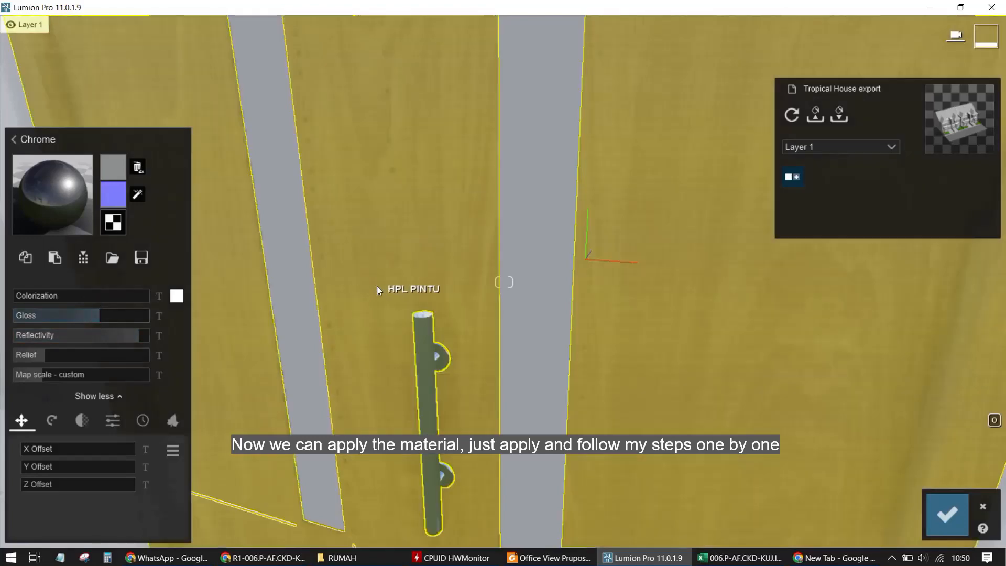
Select the curtains beside the door and apply the Indoor material Carpet 004 2048
{"action": "scroll", "coordinate": [455, 309], "scroll_direction": "down", "scroll_amount": 3}
{"action": "right_click_drag", "start_coordinate": [459, 310], "coordinate": [441, 313]}
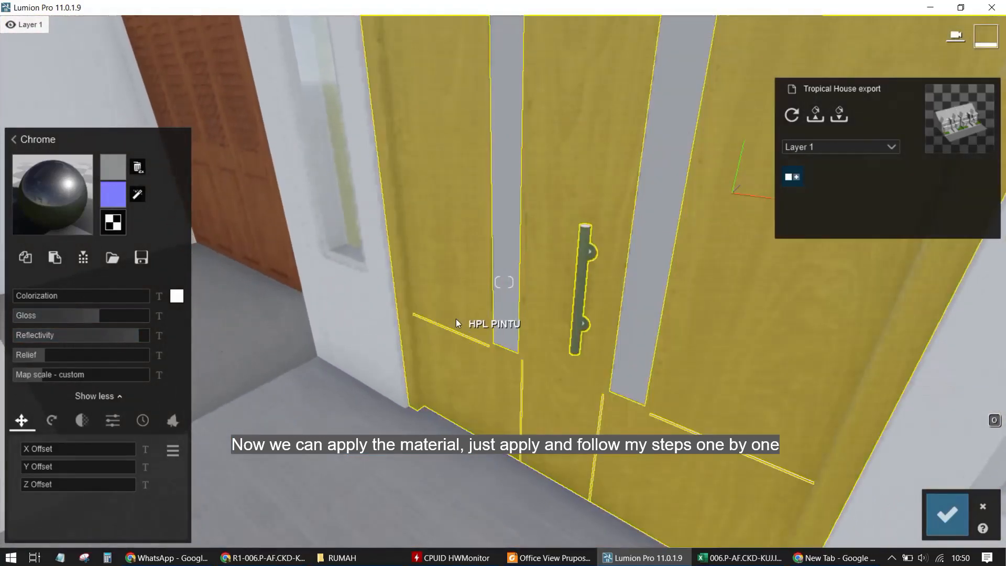
{"action": "right_click_drag", "start_coordinate": [517, 254], "coordinate": [461, 287]}
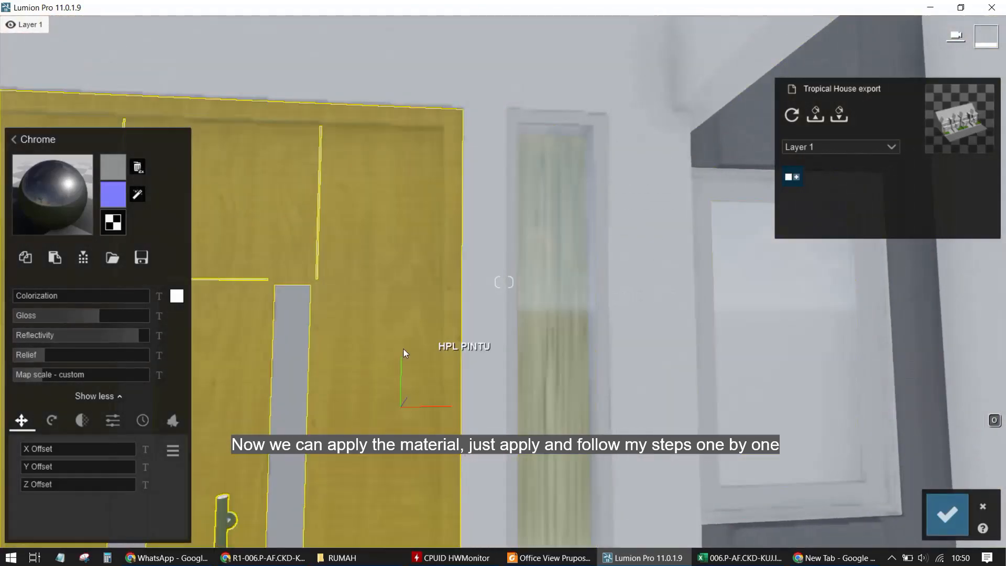
{"action": "right_click_drag", "start_coordinate": [404, 349], "coordinate": [531, 132]}
{"action": "key", "text": "w"}
{"action": "left_click", "coordinate": [528, 134]}
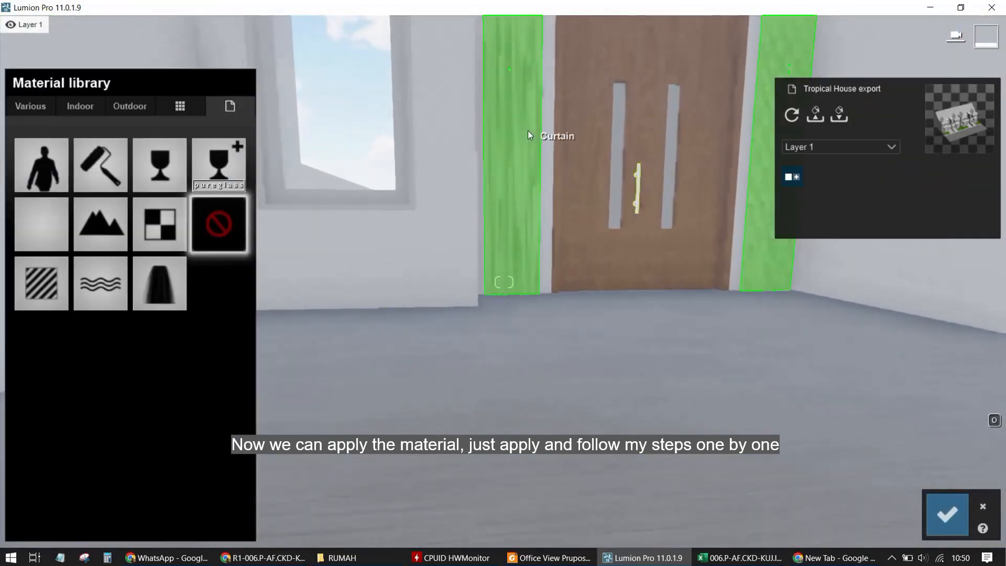
{"action": "left_click", "coordinate": [78, 108]}
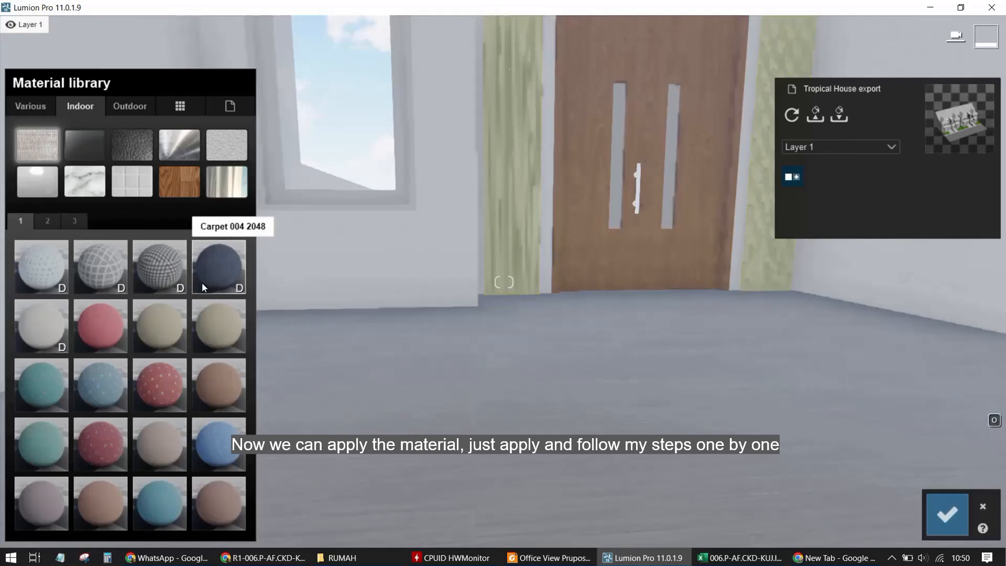
{"action": "left_click", "coordinate": [188, 284]}
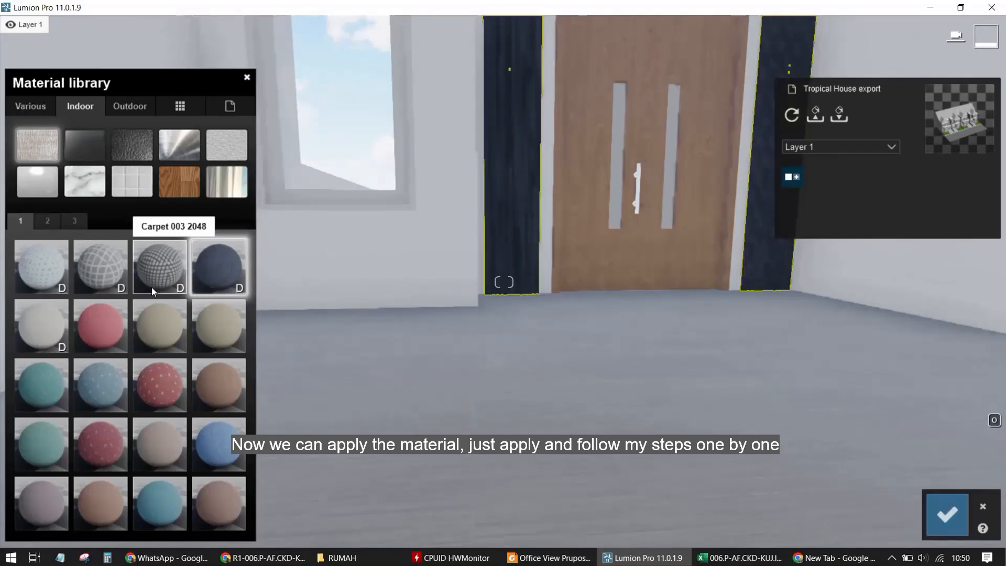
{"action": "key", "text": "s"}
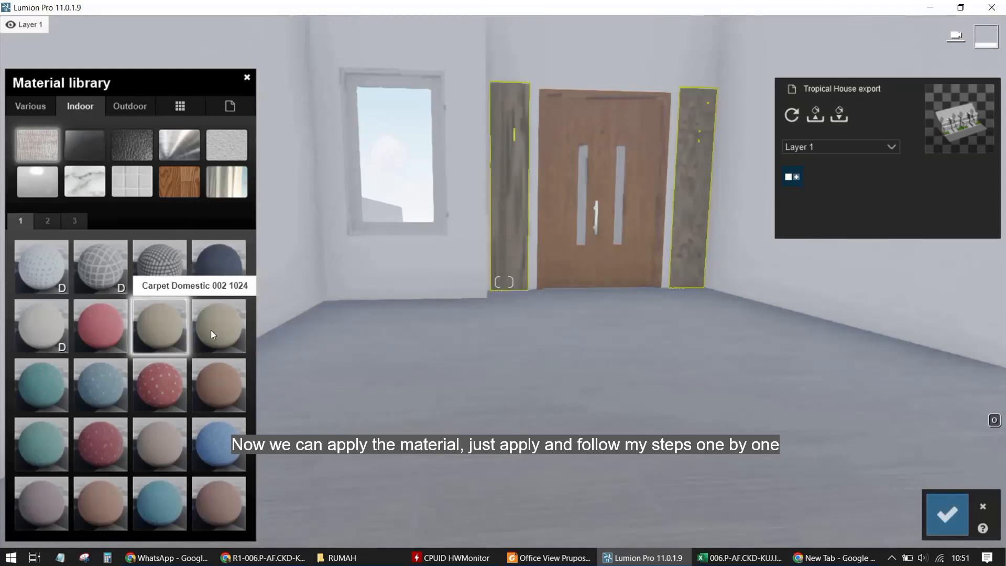
Try other Indoor carpet materials on the curtains, including Carpet Domestic 004 1024 and Carpet 003 2048
{"action": "left_click", "coordinate": [104, 435]}
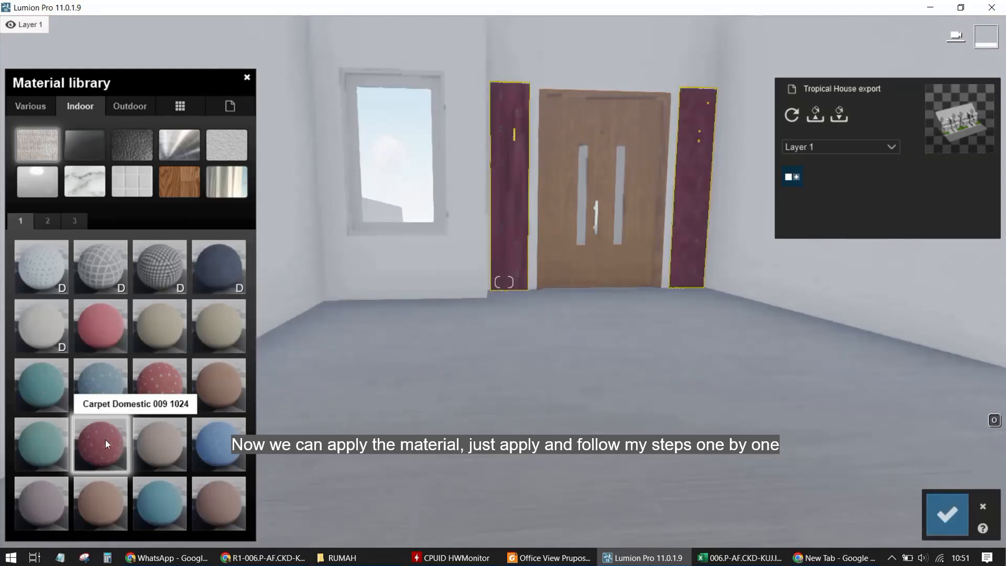
{"action": "left_click", "coordinate": [113, 391]}
{"action": "left_click", "coordinate": [37, 401]}
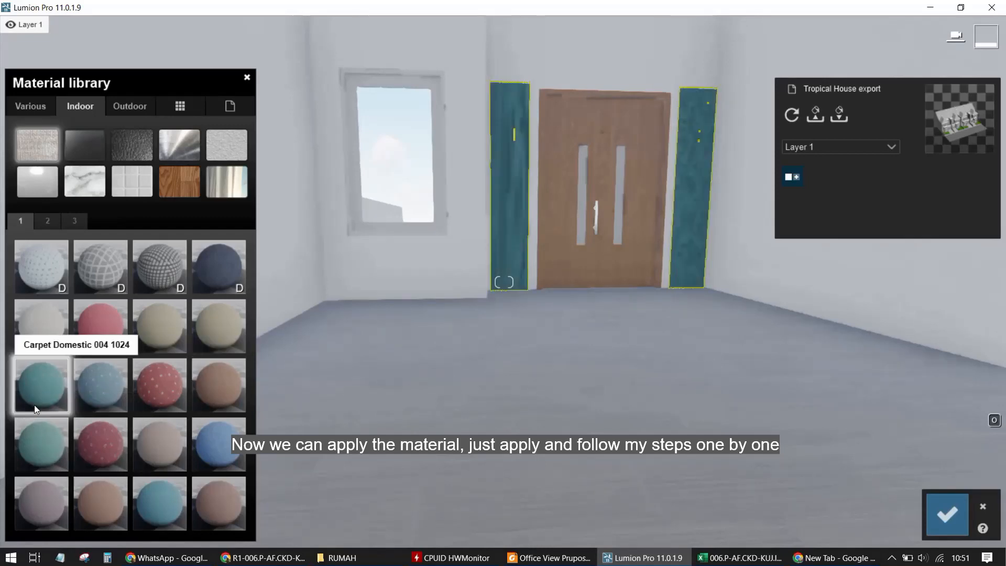
{"action": "key", "text": "w"}
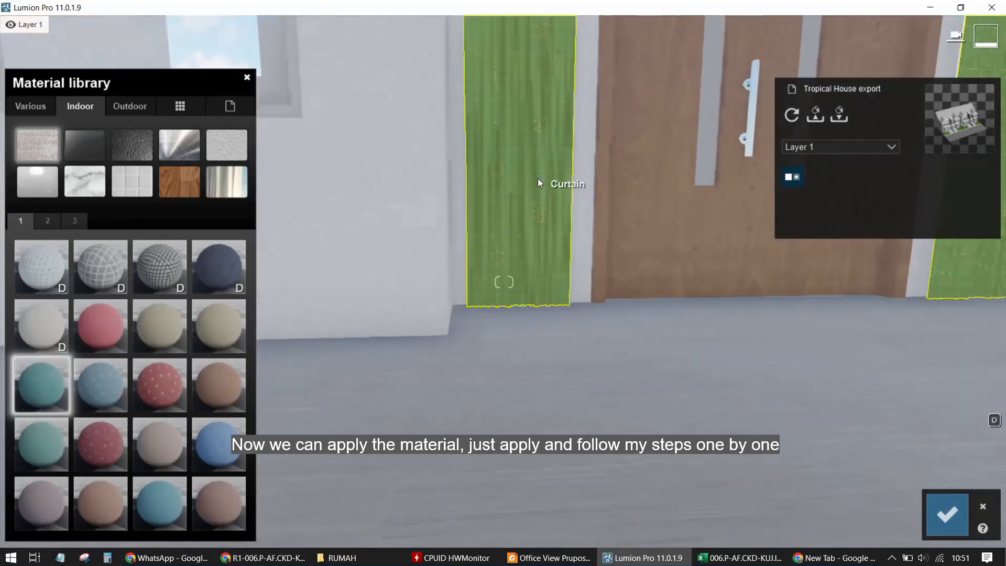
{"action": "key", "text": "w"}
{"action": "key", "text": "d"}
{"action": "key", "text": "w"}
{"action": "key", "text": "d"}
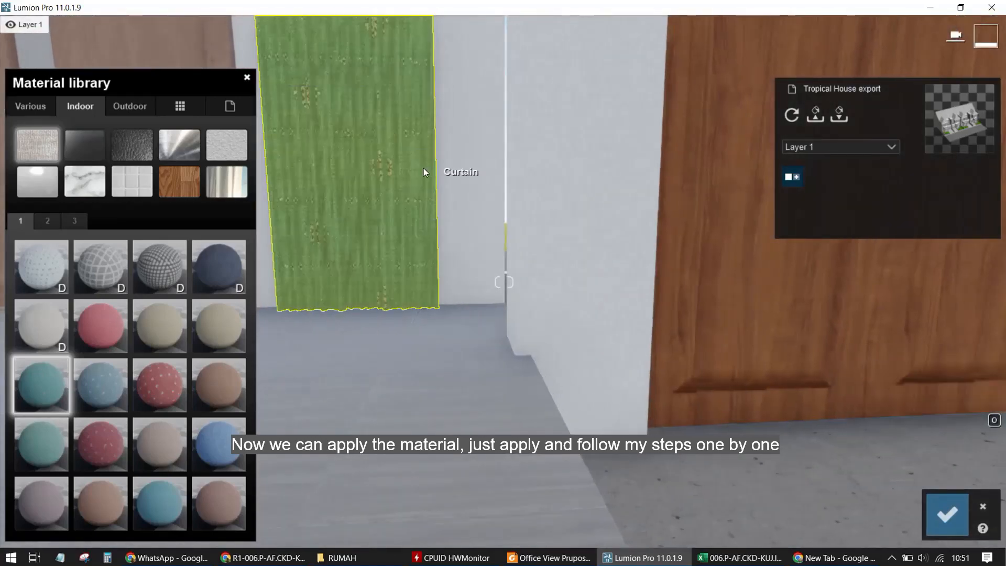
{"action": "key", "text": "d"}
{"action": "left_click", "coordinate": [156, 267]}
{"action": "key", "text": "s"}
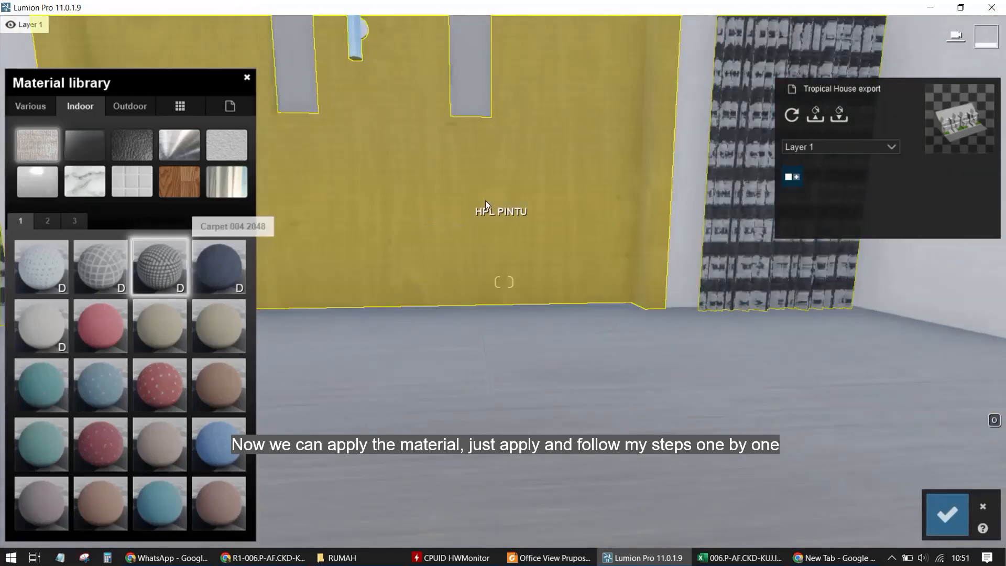
{"action": "key", "text": "s"}
{"action": "right_click_drag", "start_coordinate": [454, 228], "coordinate": [492, 288]}
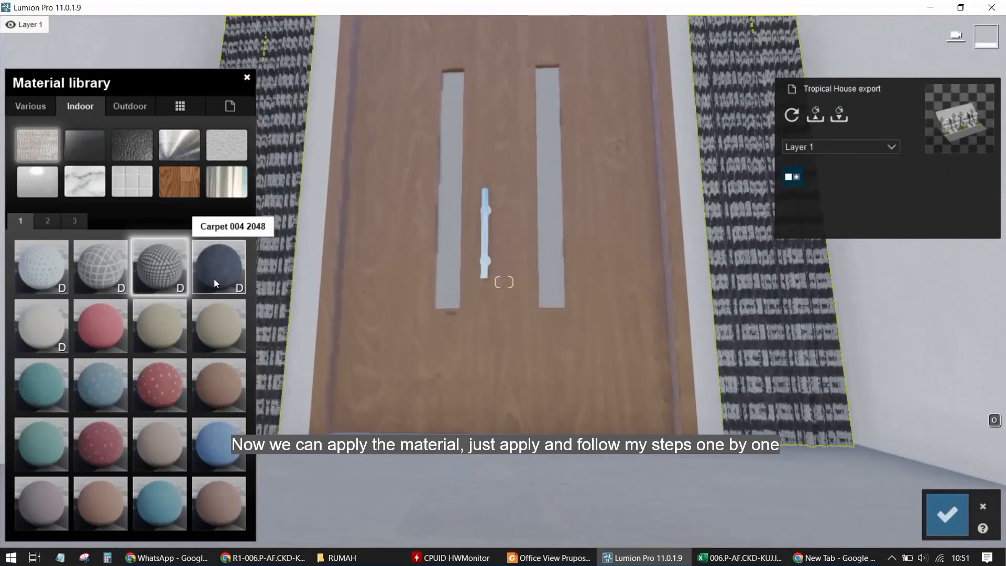
{"action": "left_click", "coordinate": [215, 273]}
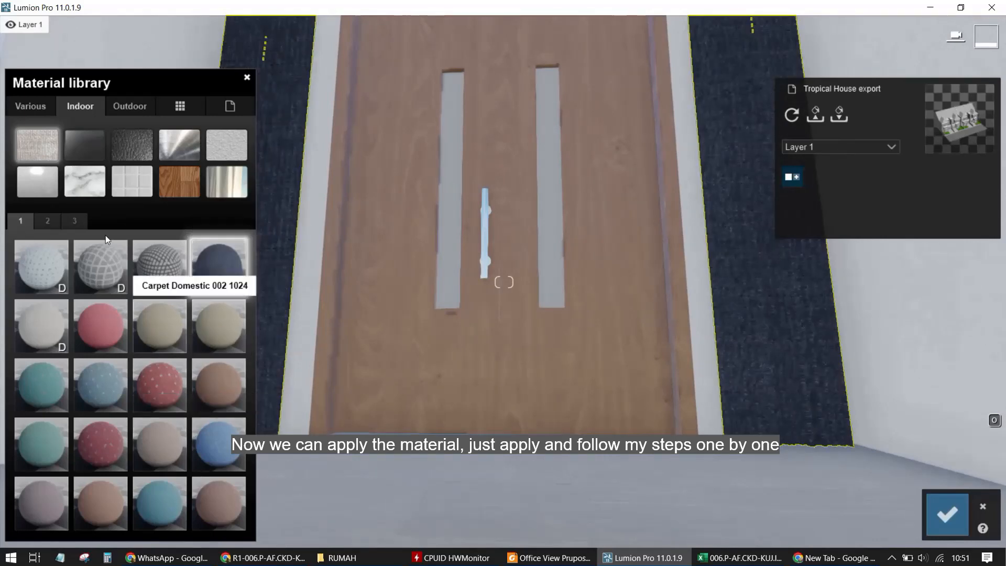
Apply Polii Fabric CottonTwill 001 2k from page 2 to the curtains and confirm the material edits
{"action": "left_click", "coordinate": [49, 220]}
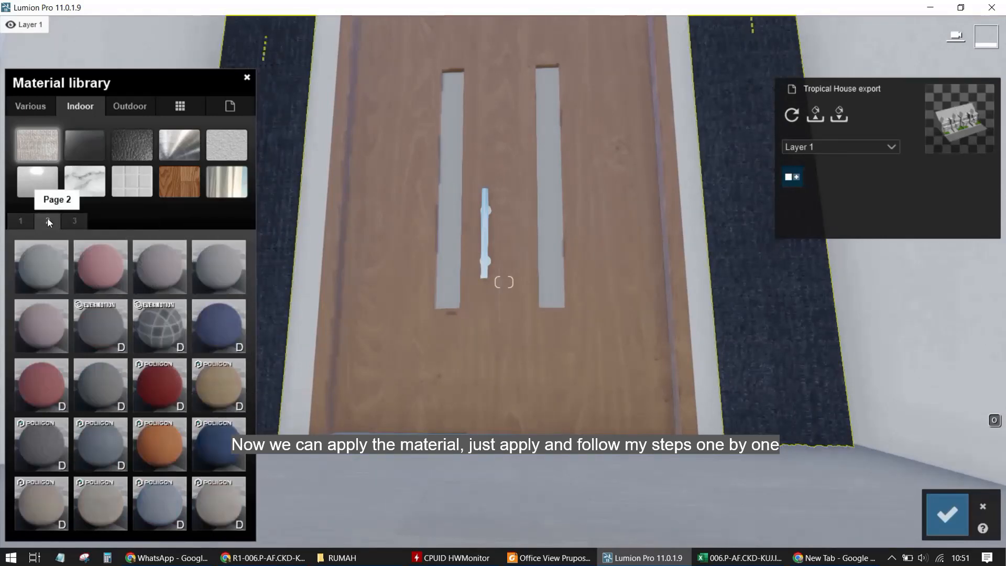
{"action": "left_click", "coordinate": [219, 334]}
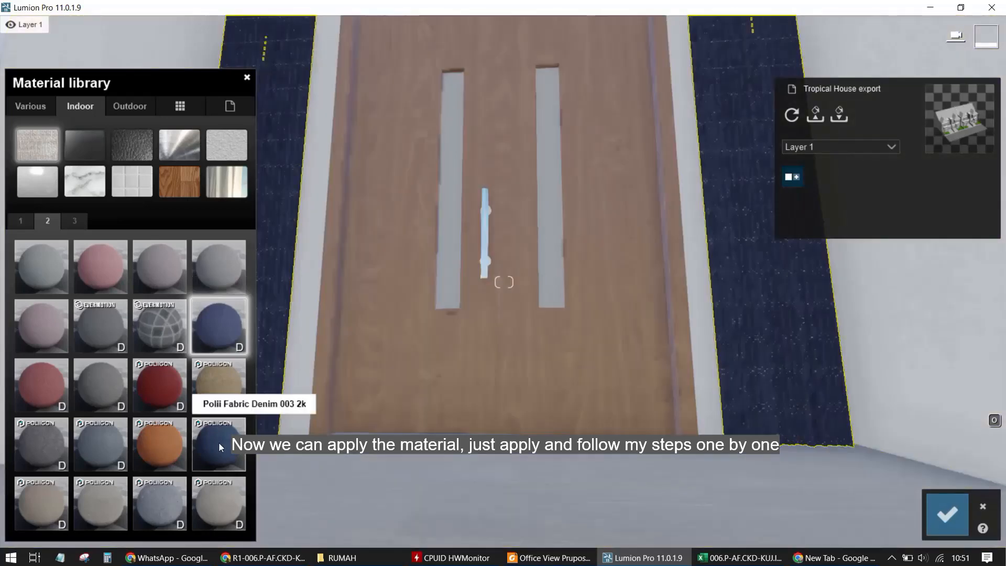
{"action": "left_click", "coordinate": [220, 443]}
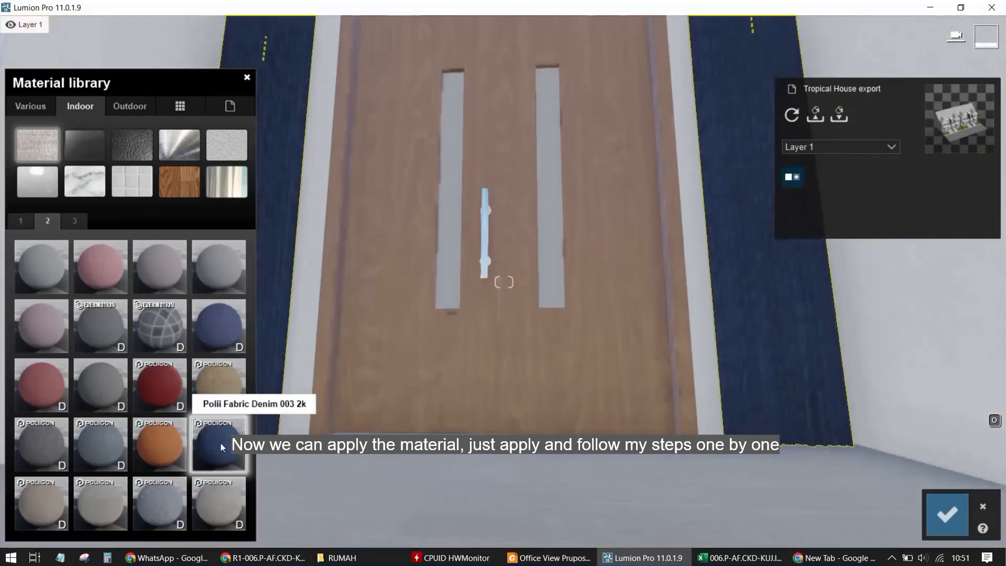
{"action": "left_click", "coordinate": [119, 440]}
{"action": "scroll", "coordinate": [723, 272], "scroll_direction": "down", "scroll_amount": 2}
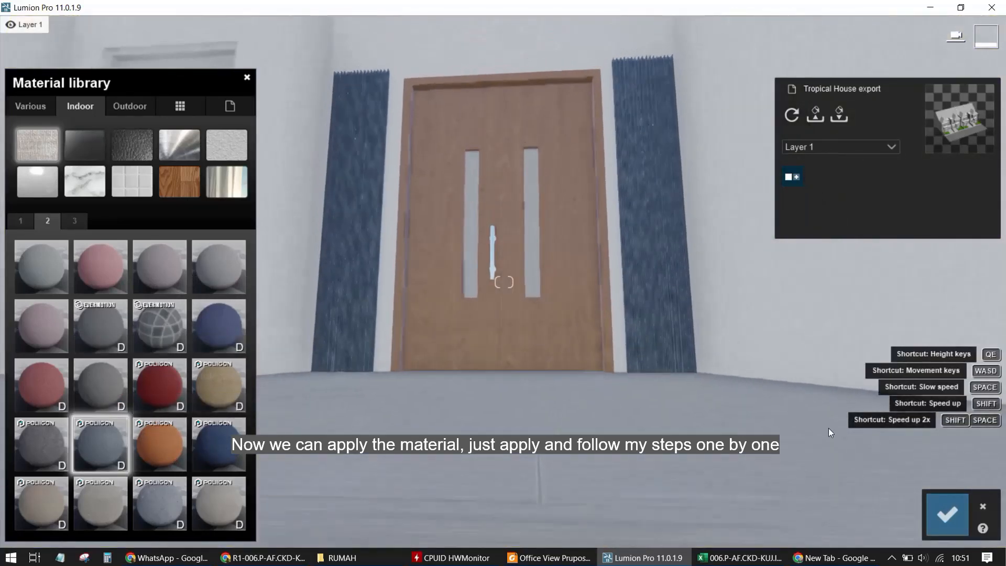
{"action": "left_click", "coordinate": [944, 523]}
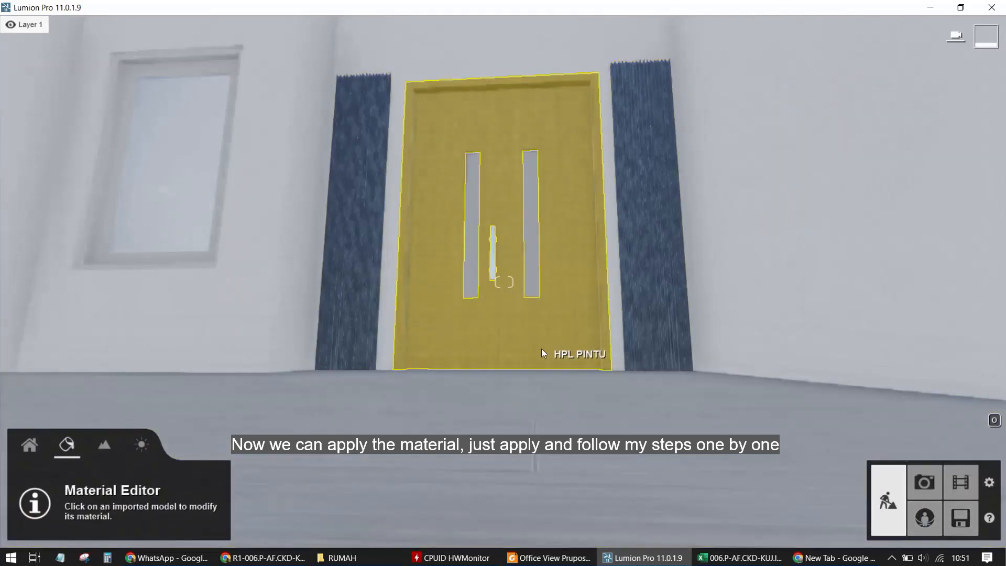
Apply the Indoor metal material Aluminium to the window frame, lower its gloss and reflectivity, and confirm
{"action": "scroll", "coordinate": [244, 376], "scroll_direction": "up", "scroll_amount": 3}
{"action": "right_click_drag", "start_coordinate": [187, 370], "coordinate": [303, 332]}
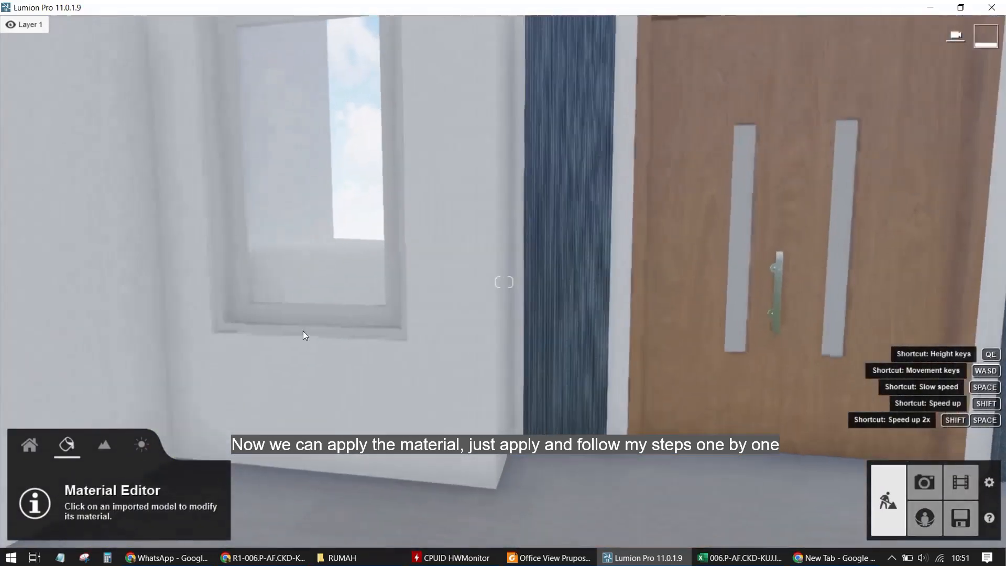
{"action": "left_click", "coordinate": [254, 297]}
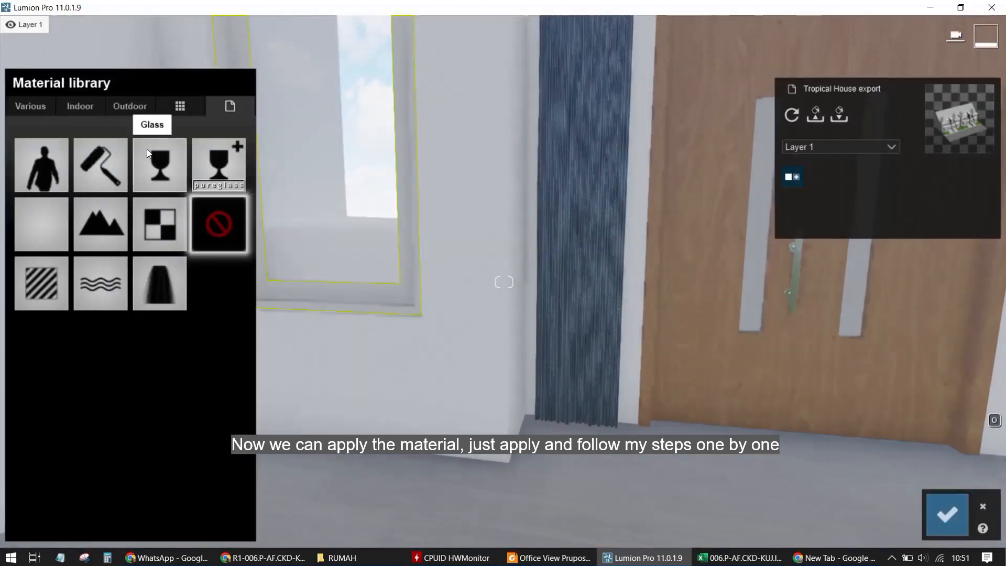
{"action": "left_click", "coordinate": [88, 111]}
{"action": "left_click", "coordinate": [173, 139]}
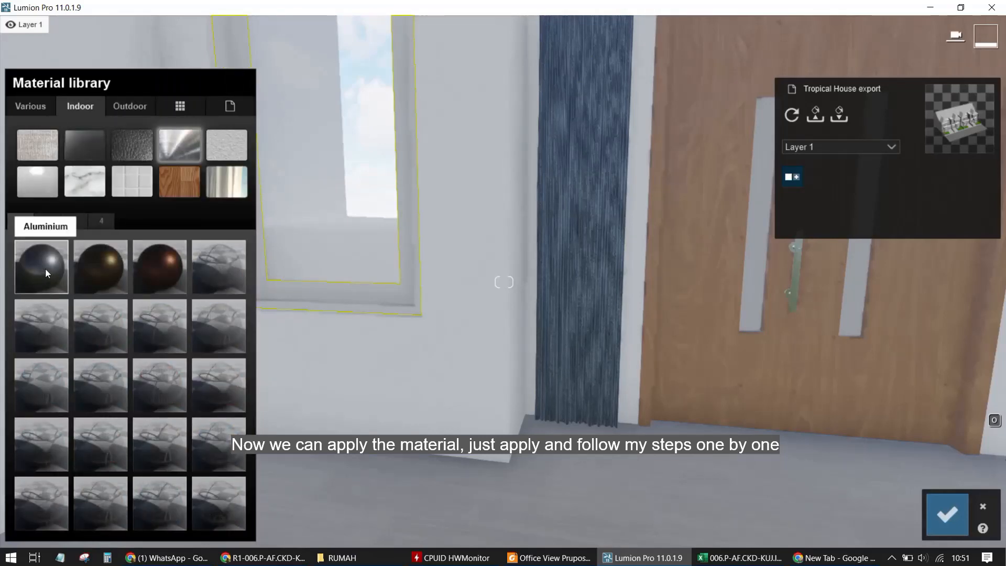
{"action": "left_click", "coordinate": [32, 274]}
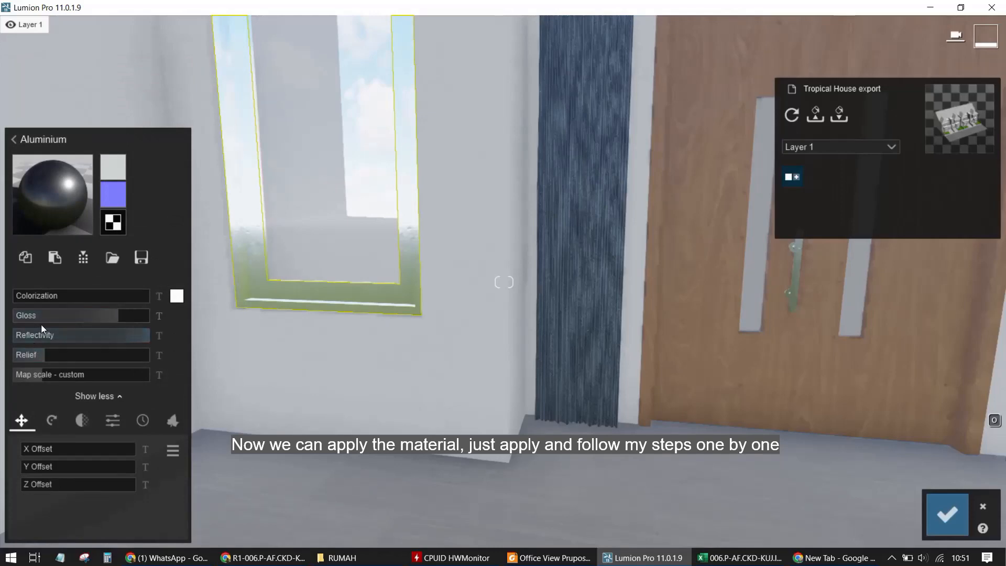
{"action": "left_click", "coordinate": [55, 318]}
{"action": "left_click_drag", "start_coordinate": [65, 336], "coordinate": [69, 336]}
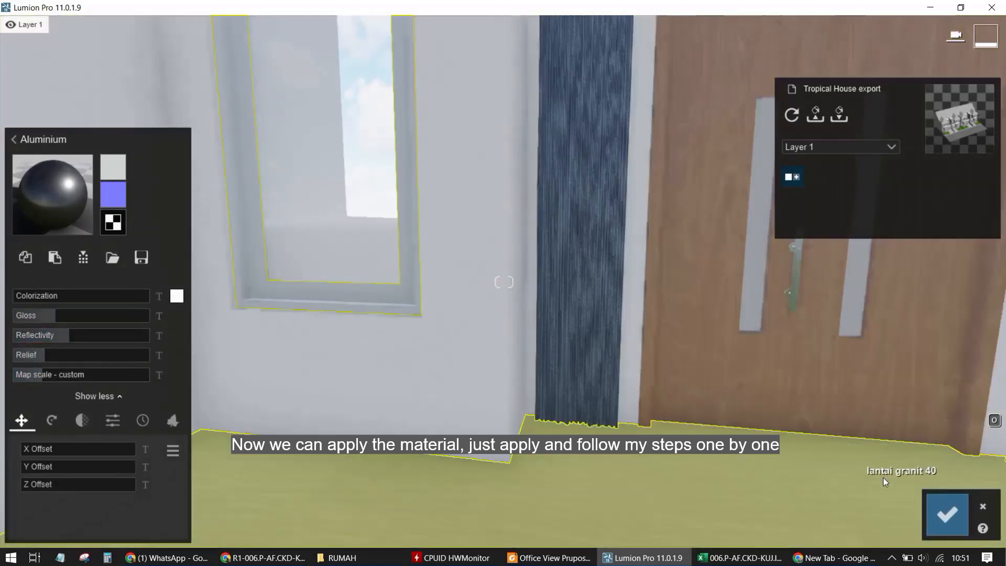
{"action": "left_click", "coordinate": [954, 519]}
Open the white wall's material and set its colorization to a pale yellow-green tint
{"action": "key", "text": "w"}
{"action": "right_click_drag", "start_coordinate": [728, 458], "coordinate": [602, 198]}
{"action": "key", "text": "s"}
{"action": "key", "text": "s"}
{"action": "left_click_drag", "start_coordinate": [599, 194], "coordinate": [593, 192]}
{"action": "right_click_drag", "start_coordinate": [593, 192], "coordinate": [530, 147]}
{"action": "key", "text": "a"}
{"action": "key", "text": "w"}
{"action": "right_click_drag", "start_coordinate": [416, 219], "coordinate": [410, 227]}
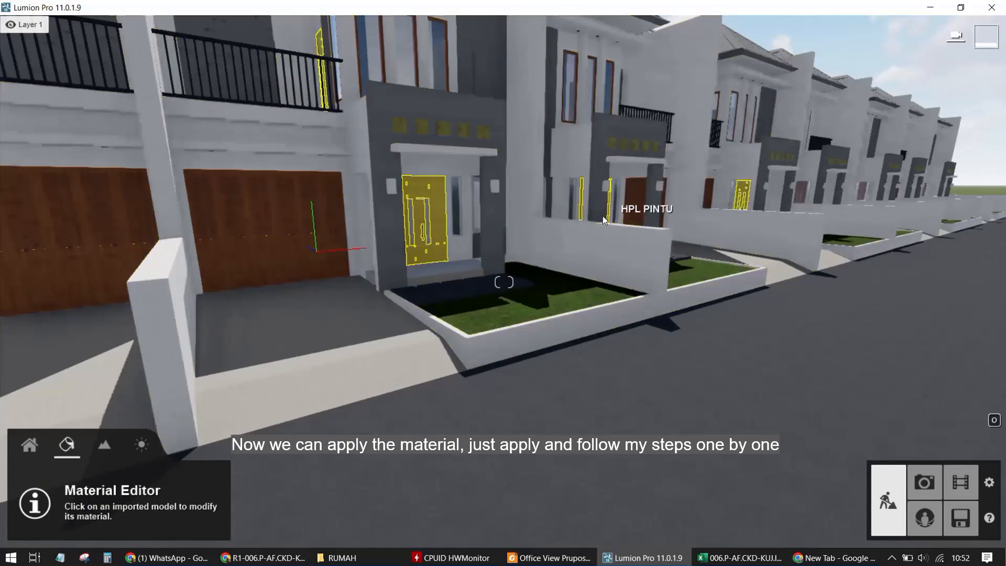
{"action": "right_click_drag", "start_coordinate": [602, 216], "coordinate": [566, 215]}
{"action": "key", "text": "w"}
{"action": "right_click_drag", "start_coordinate": [579, 270], "coordinate": [633, 337]}
{"action": "left_click", "coordinate": [633, 339]}
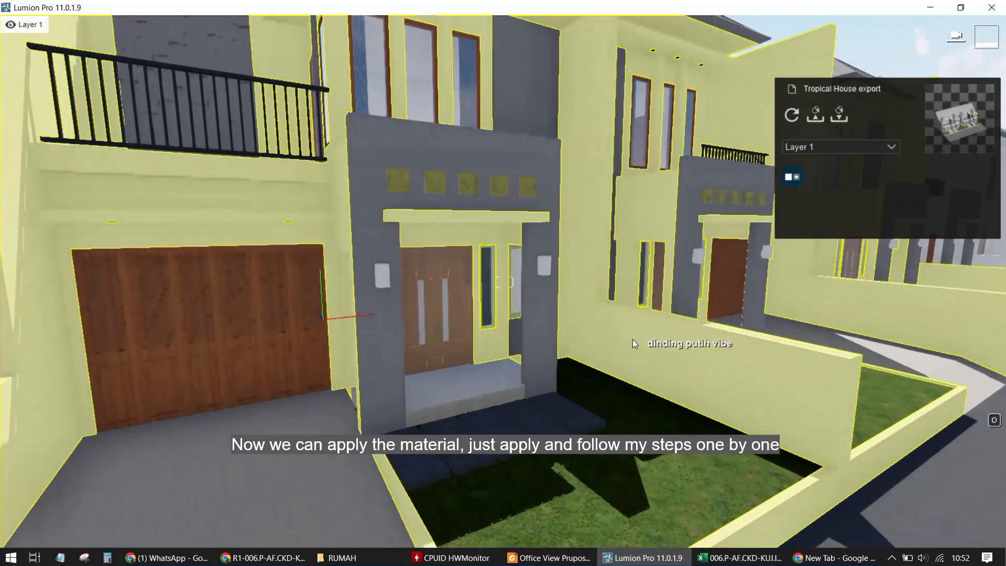
{"action": "left_click", "coordinate": [177, 277]}
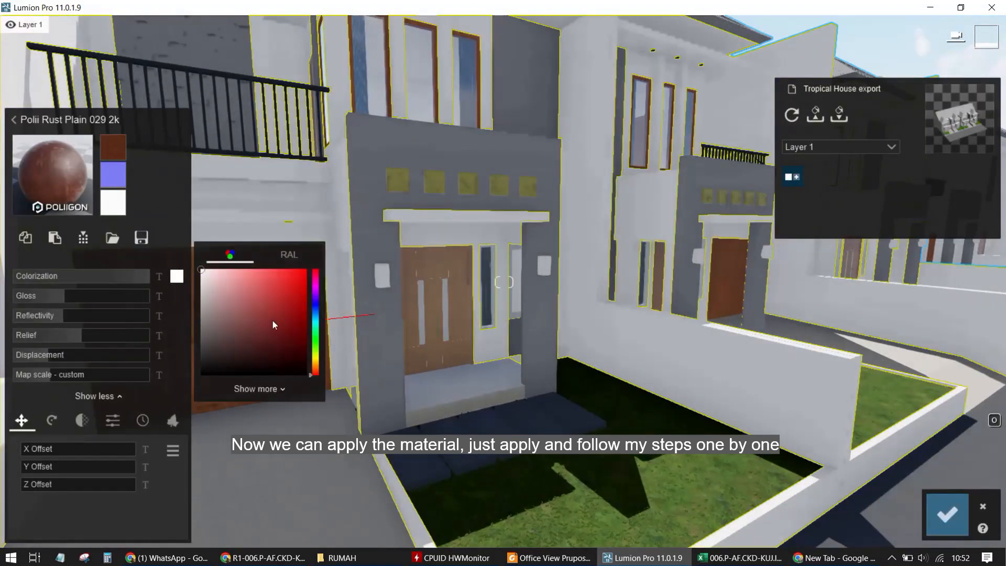
{"action": "left_click", "coordinate": [317, 356]}
{"action": "left_click", "coordinate": [219, 274]}
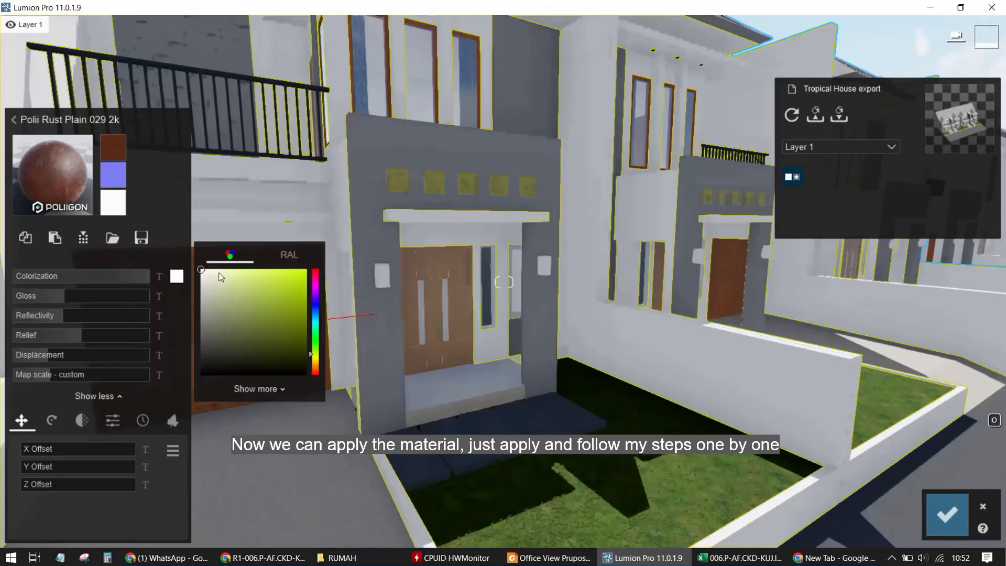
{"action": "mouse_move", "coordinate": [219, 273]}
{"action": "left_mouse_down"}
{"action": "mouse_move", "coordinate": [241, 273]}
{"action": "mouse_move", "coordinate": [214, 273]}
{"action": "left_mouse_up"}
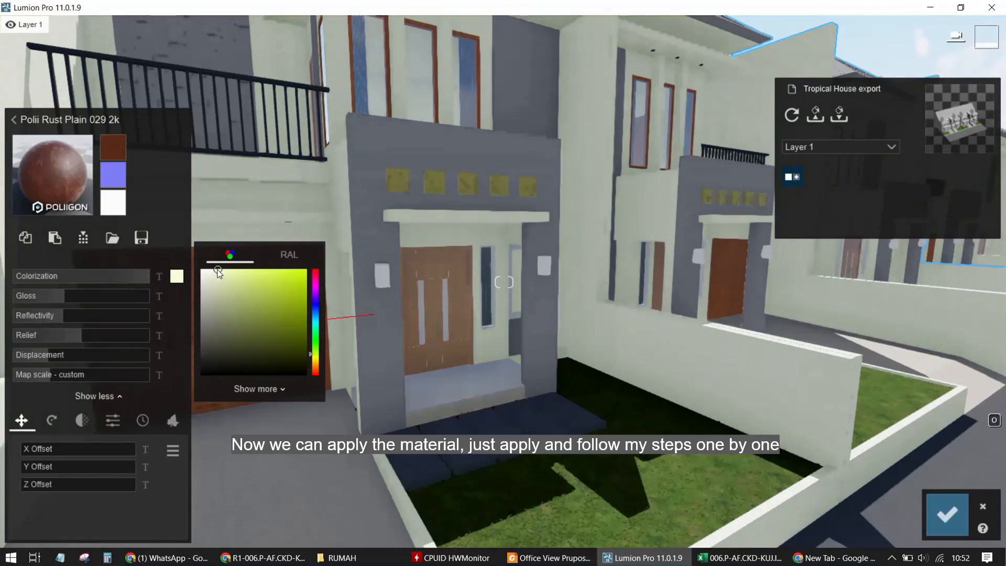
Change the wall colorization to a pale light blue and confirm the material edits
{"action": "key", "text": "s"}
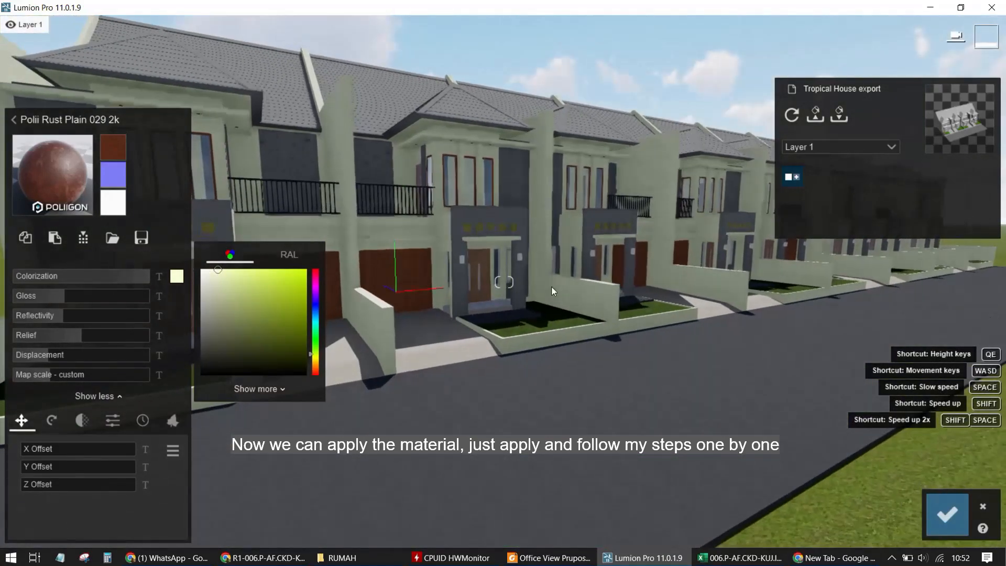
{"action": "key", "text": "w"}
{"action": "left_click", "coordinate": [317, 319]}
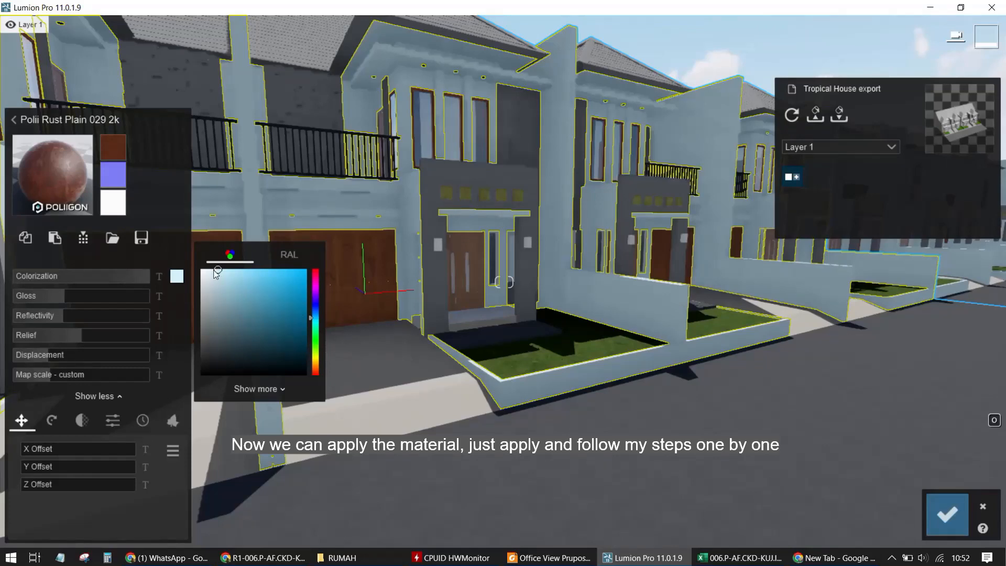
{"action": "left_click_drag", "start_coordinate": [216, 272], "coordinate": [214, 271]}
{"action": "left_click", "coordinate": [947, 514]}
{"action": "key", "text": "w"}
{"action": "key", "text": "w"}
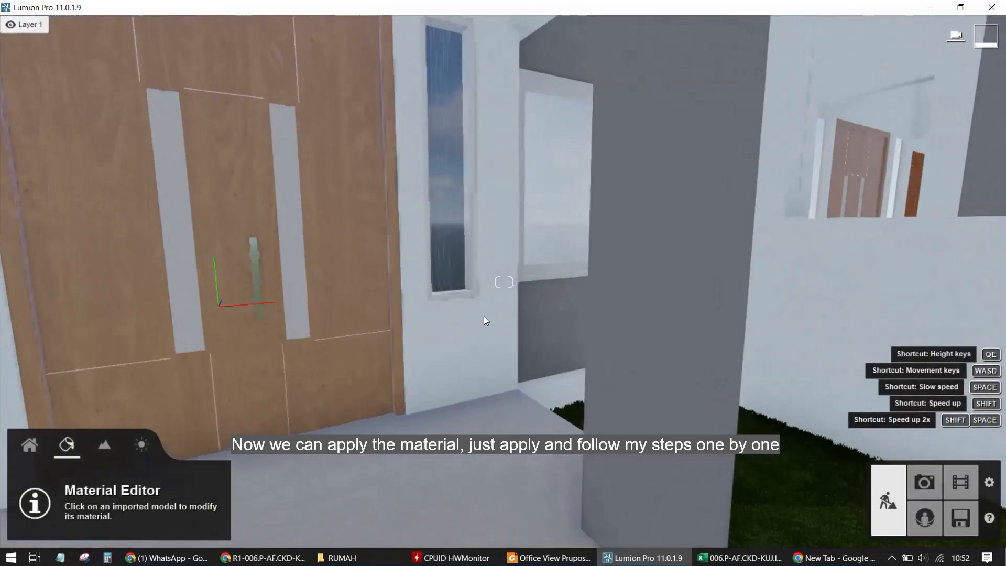
Select the front stone pillar's material and try Outdoor Stone materials from page 1, including Evermotion Cobblestone 004 2048
{"action": "key", "text": "s"}
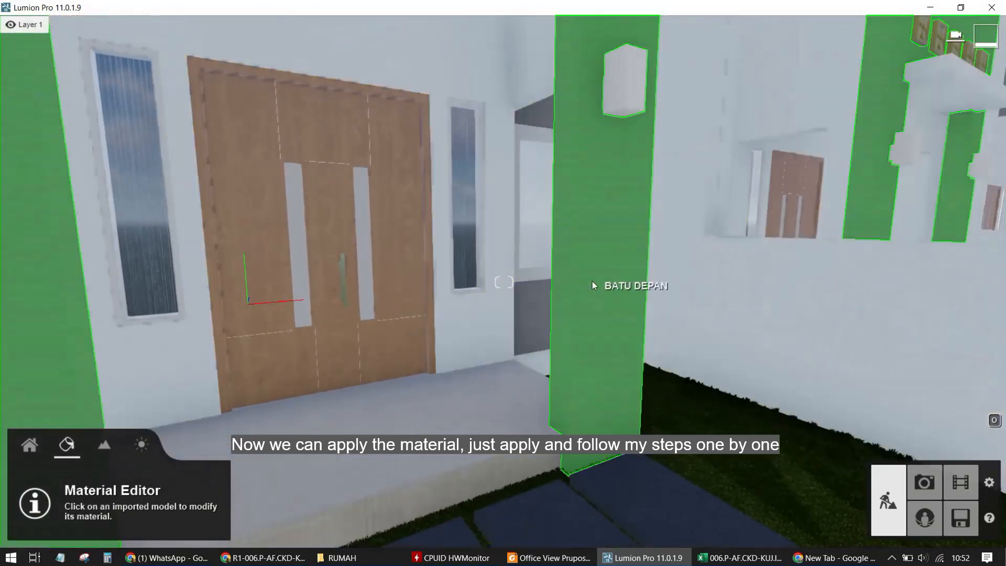
{"action": "left_click", "coordinate": [592, 285]}
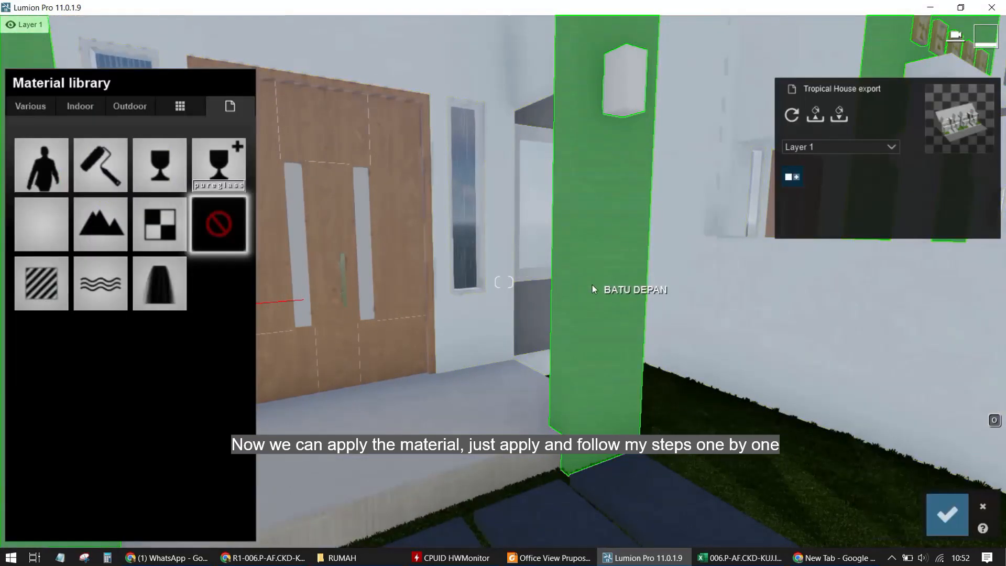
{"action": "left_click", "coordinate": [127, 105]}
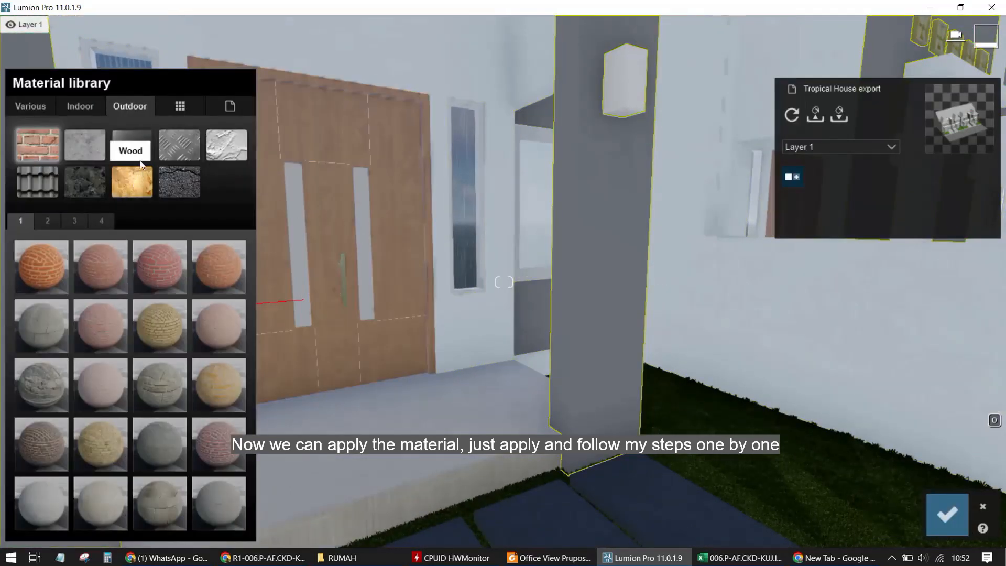
{"action": "left_click", "coordinate": [87, 179]}
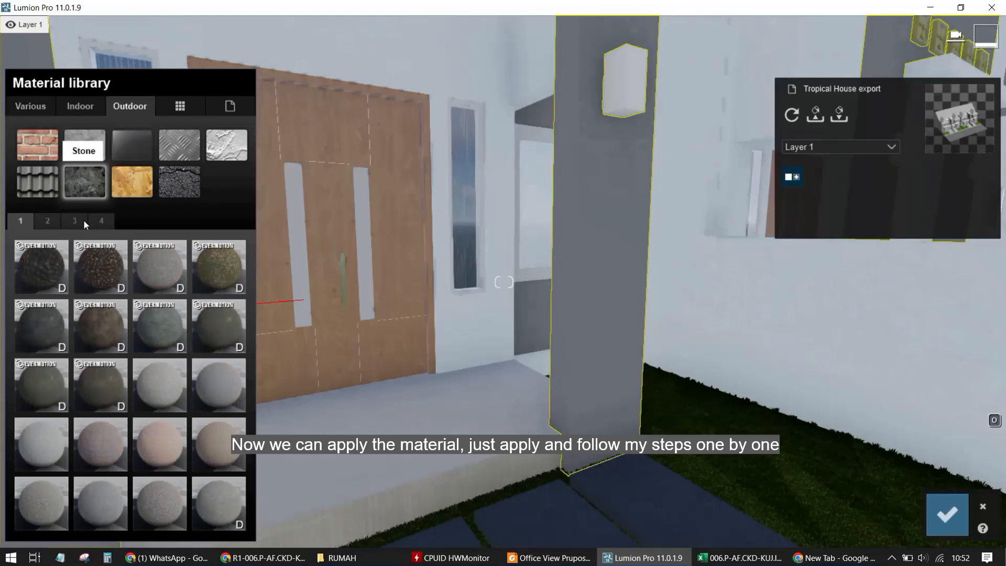
{"action": "left_click", "coordinate": [159, 275]}
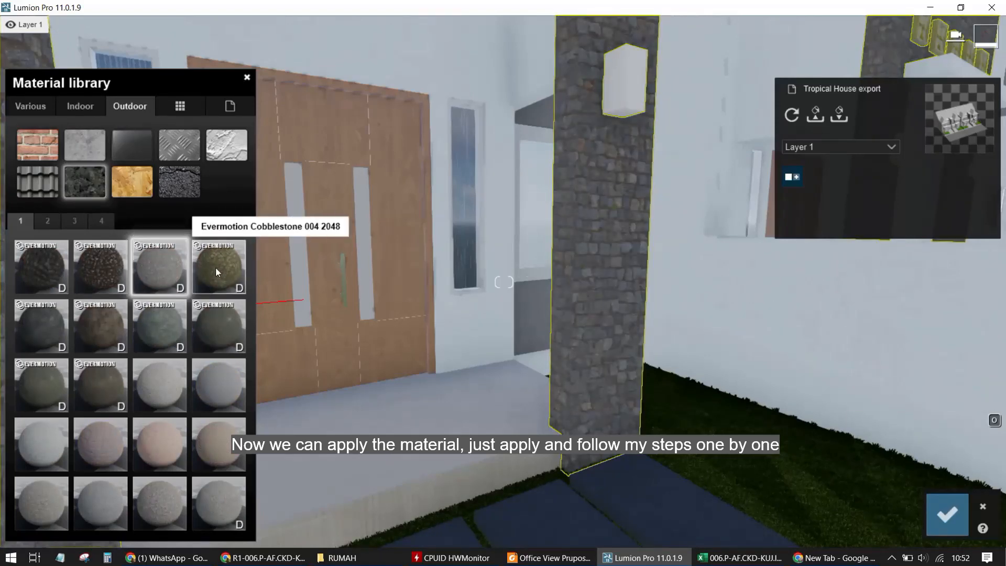
{"action": "left_click", "coordinate": [215, 266]}
Try the Polii CityStreet Sidewalk materials from page 2 of Outdoor Stone on the front pillar
{"action": "left_click", "coordinate": [55, 221]}
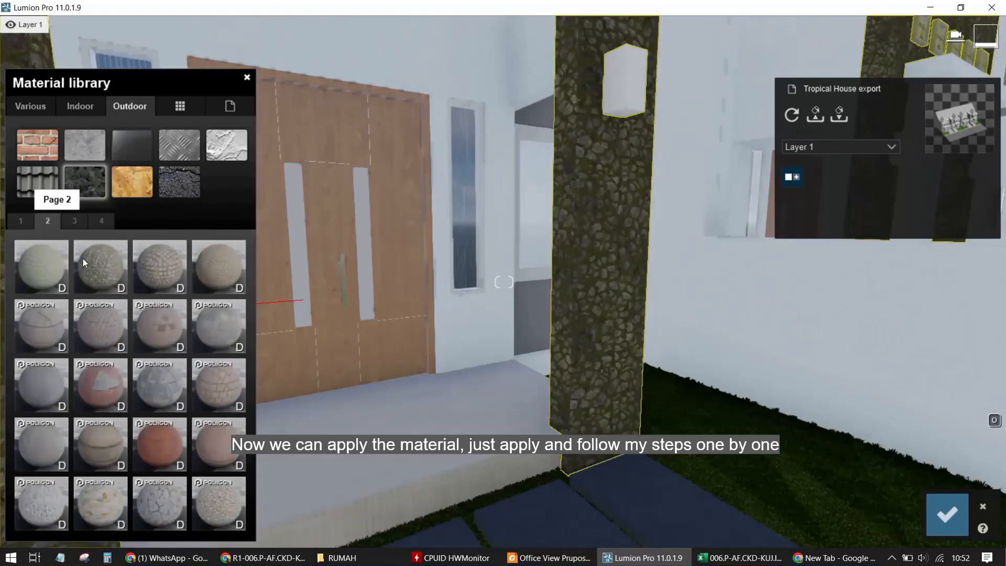
{"action": "left_click", "coordinate": [162, 335]}
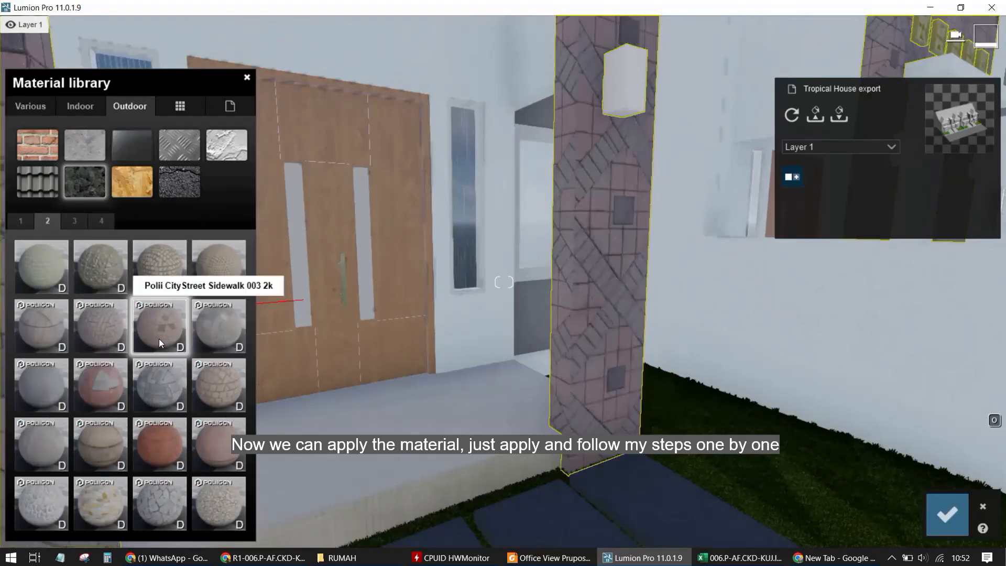
{"action": "left_click", "coordinate": [184, 379]}
{"action": "left_click", "coordinate": [222, 388]}
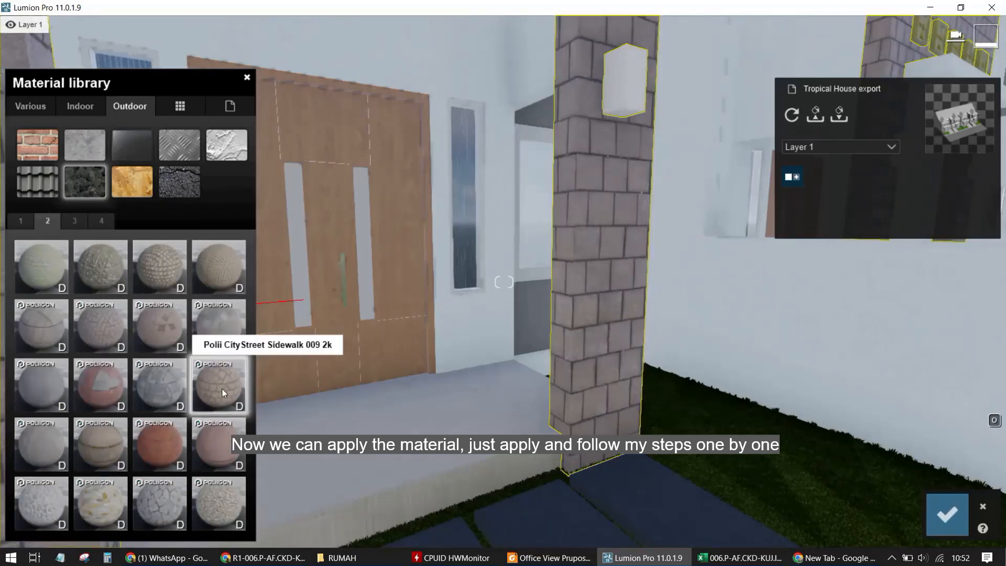
{"action": "left_click", "coordinate": [177, 385]}
{"action": "scroll", "coordinate": [379, 370], "scroll_direction": "down", "scroll_amount": 5}
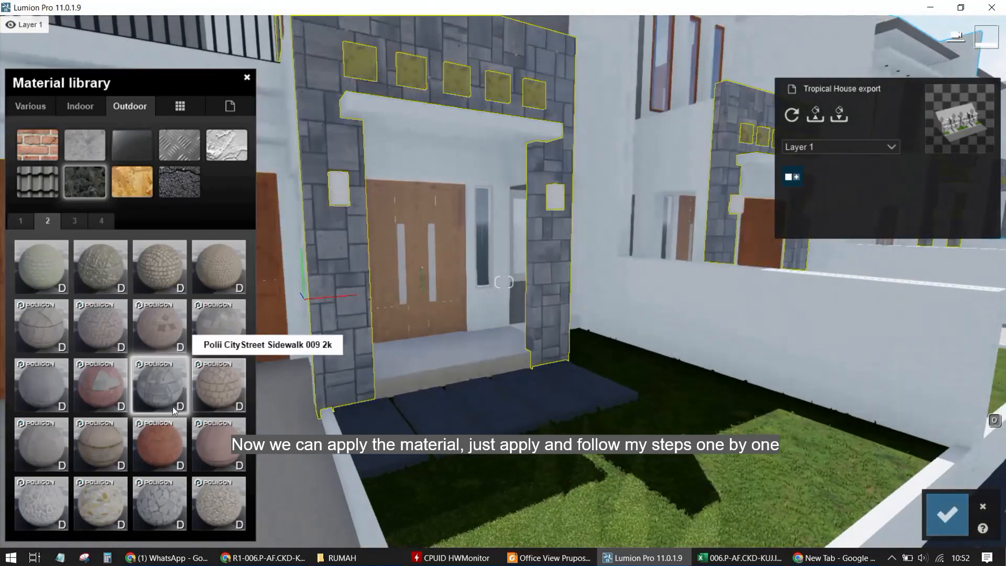
Try Polii Cobblestone 006 VAR1 2K and Polii Cobblestone 037 VAR1 2K on the front pillar
{"action": "left_click", "coordinate": [108, 457]}
{"action": "left_click", "coordinate": [146, 451]}
{"action": "left_click", "coordinate": [156, 502]}
{"action": "left_click", "coordinate": [107, 502]}
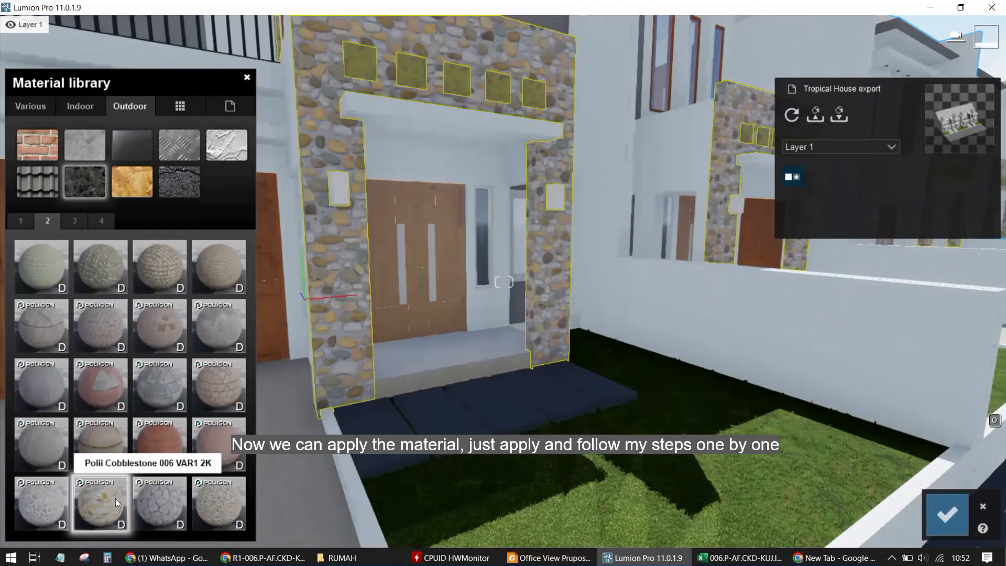
{"action": "left_click", "coordinate": [218, 504]}
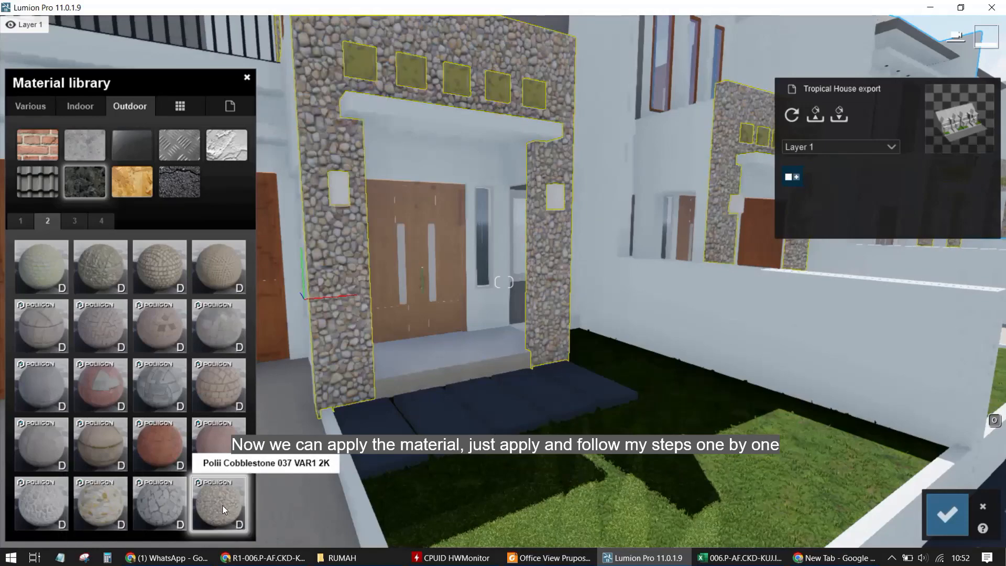
{"action": "scroll", "coordinate": [436, 326], "scroll_direction": "down", "scroll_amount": 5}
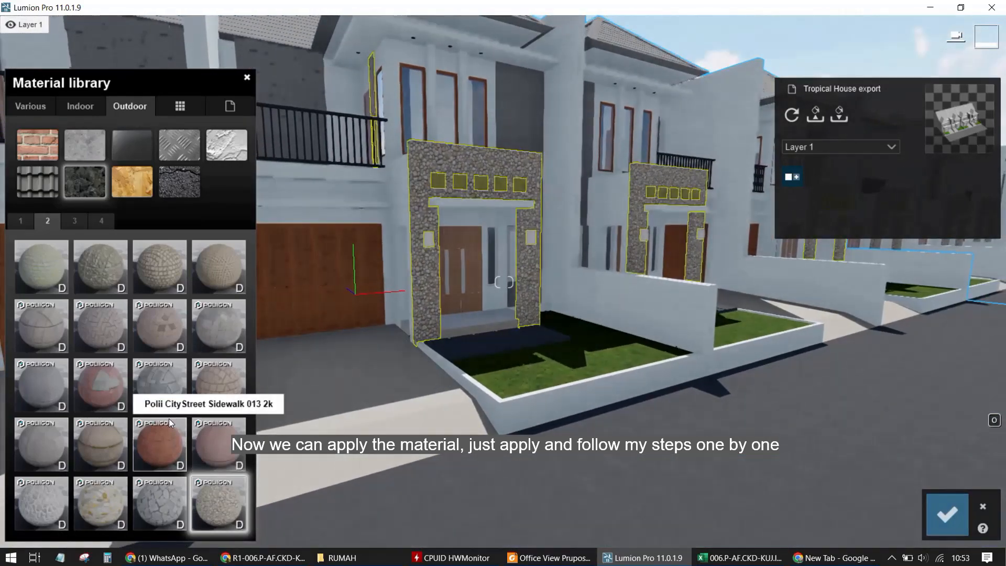
{"action": "left_click", "coordinate": [53, 493]}
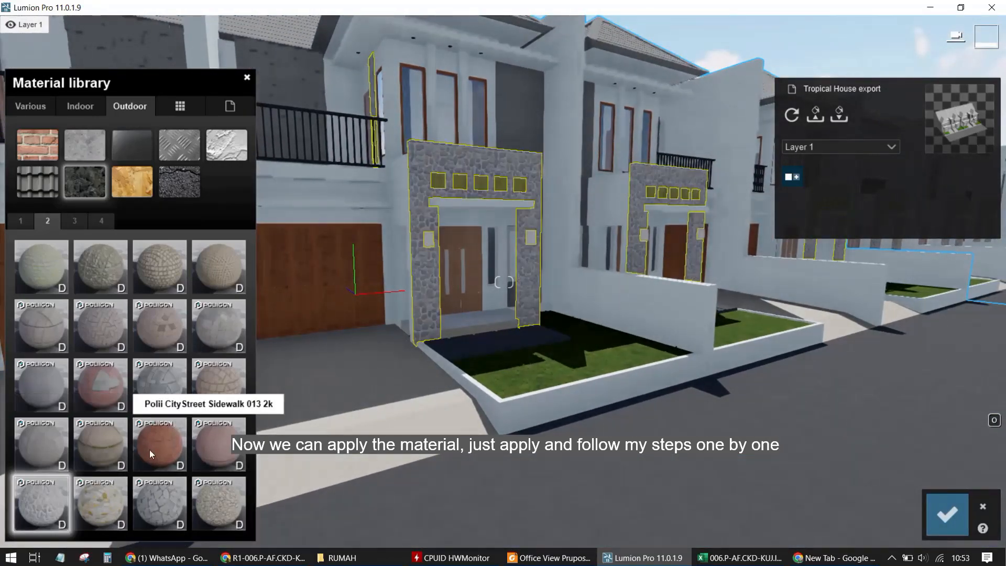
{"action": "left_click", "coordinate": [68, 220]}
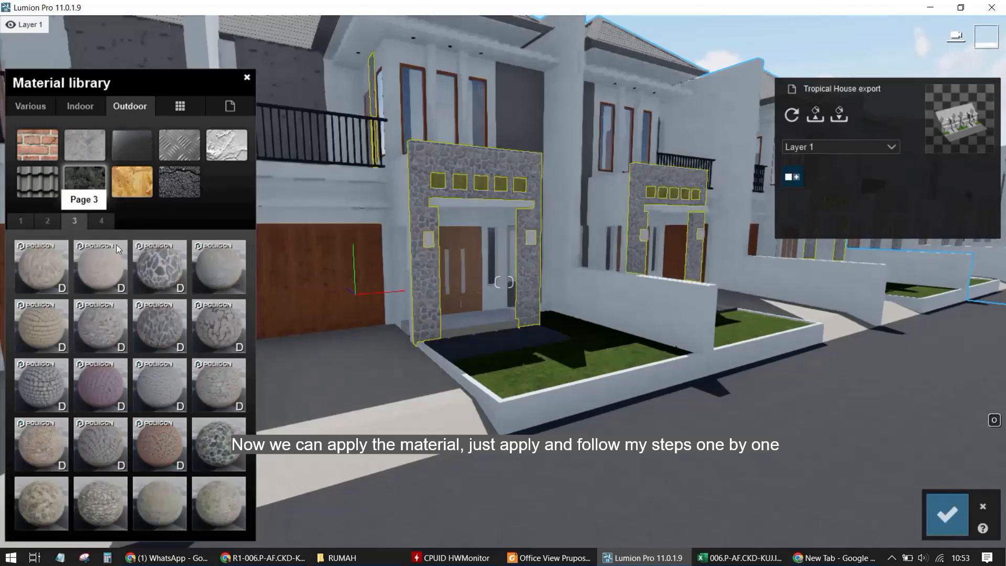
{"action": "left_click", "coordinate": [166, 271]}
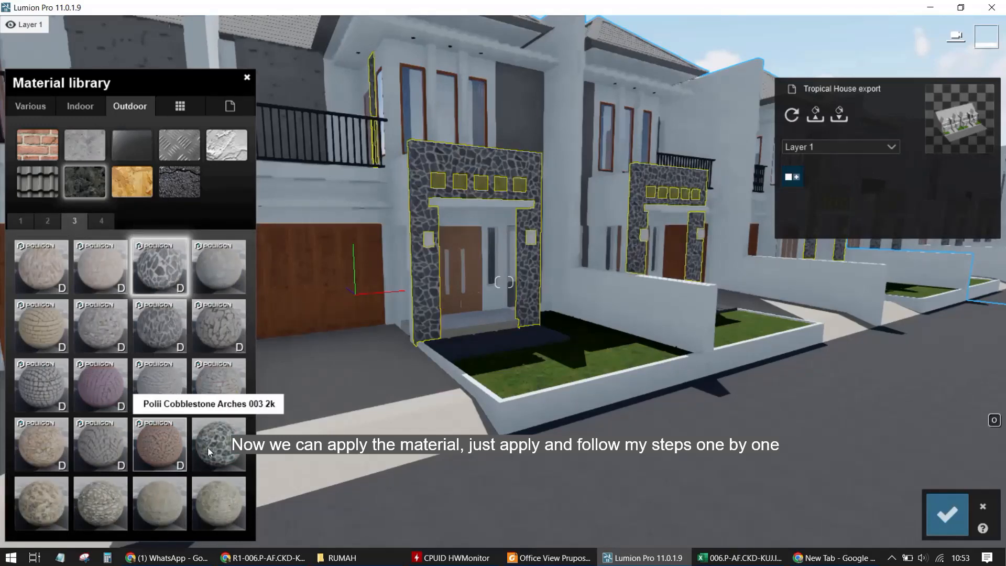
{"action": "left_click", "coordinate": [225, 449]}
{"action": "left_click", "coordinate": [235, 496]}
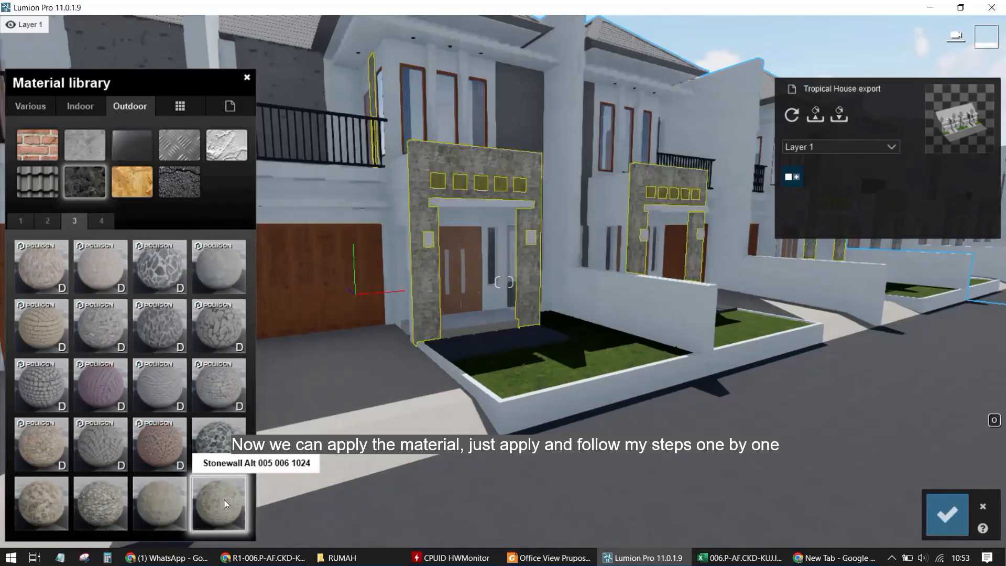
{"action": "scroll", "coordinate": [447, 276], "scroll_direction": "up", "scroll_amount": 5}
{"action": "scroll", "coordinate": [448, 276], "scroll_direction": "down", "scroll_amount": 5}
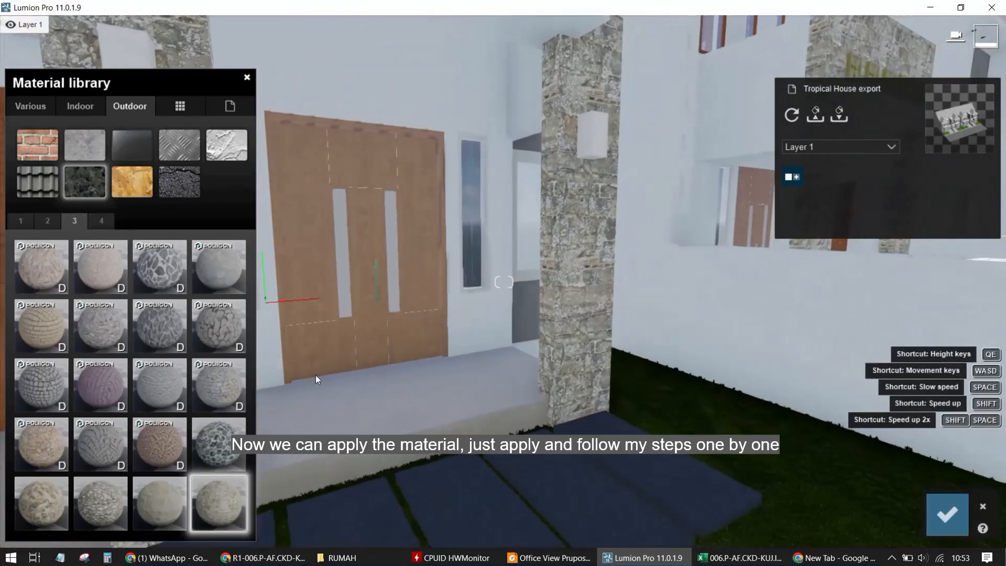
{"action": "left_click", "coordinate": [140, 507]}
{"action": "scroll", "coordinate": [499, 378], "scroll_direction": "down", "scroll_amount": 5}
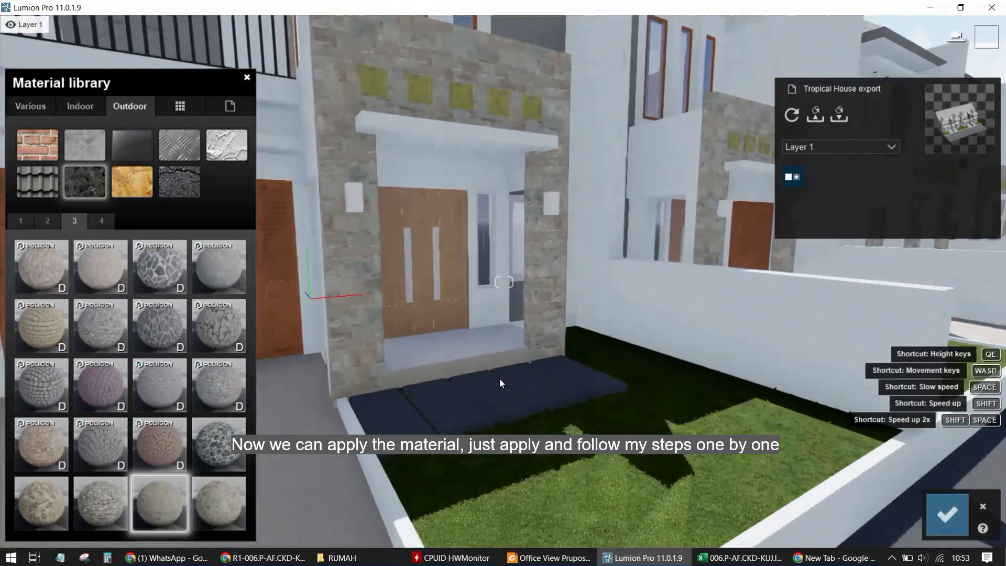
{"action": "left_click", "coordinate": [50, 274]}
Try the Stonewall Alt materials on page 4 of Outdoor Stone on the front pillar
{"action": "left_click", "coordinate": [102, 222]}
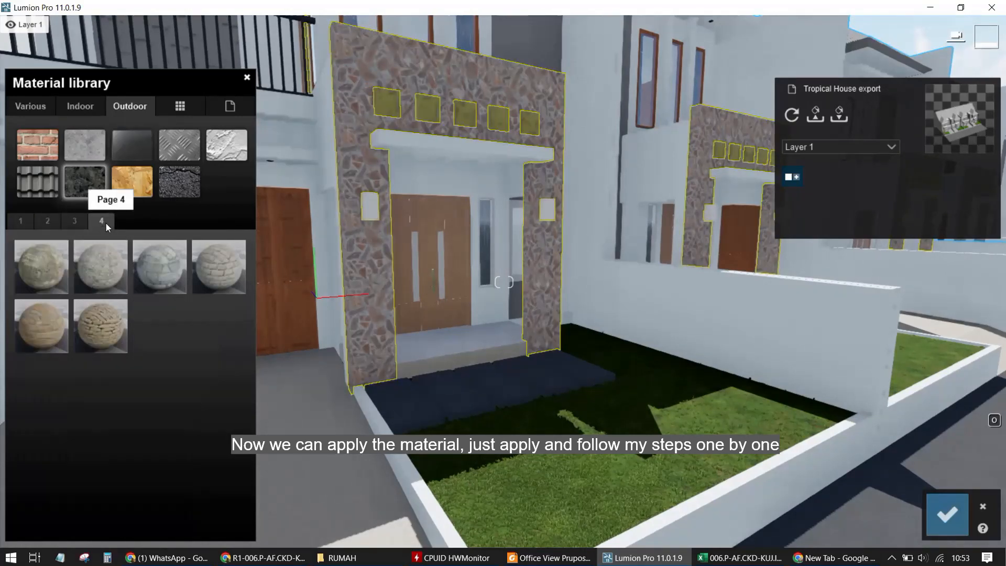
{"action": "left_click", "coordinate": [195, 278]}
{"action": "left_click", "coordinate": [117, 271]}
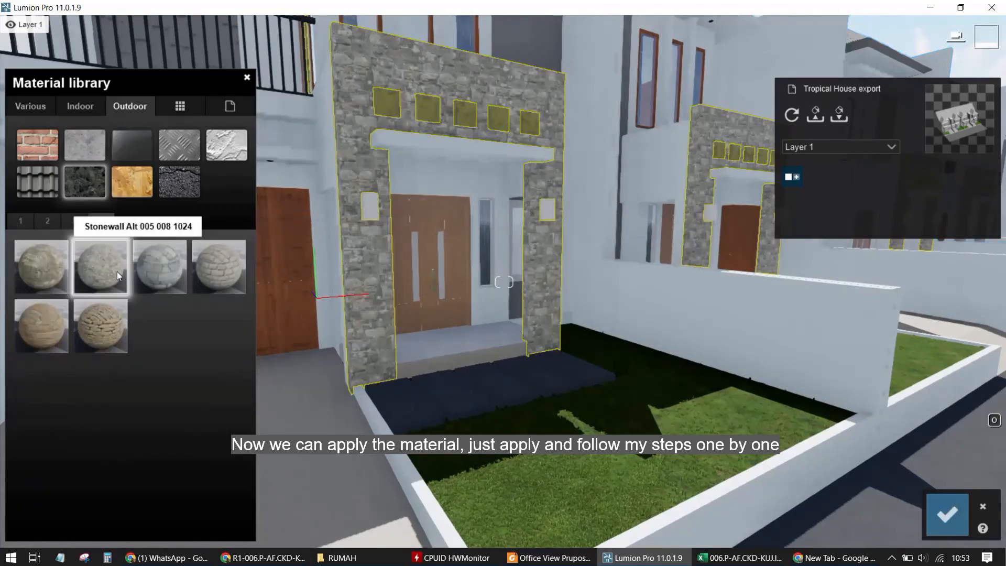
{"action": "left_click", "coordinate": [148, 271]}
{"action": "left_click", "coordinate": [96, 344]}
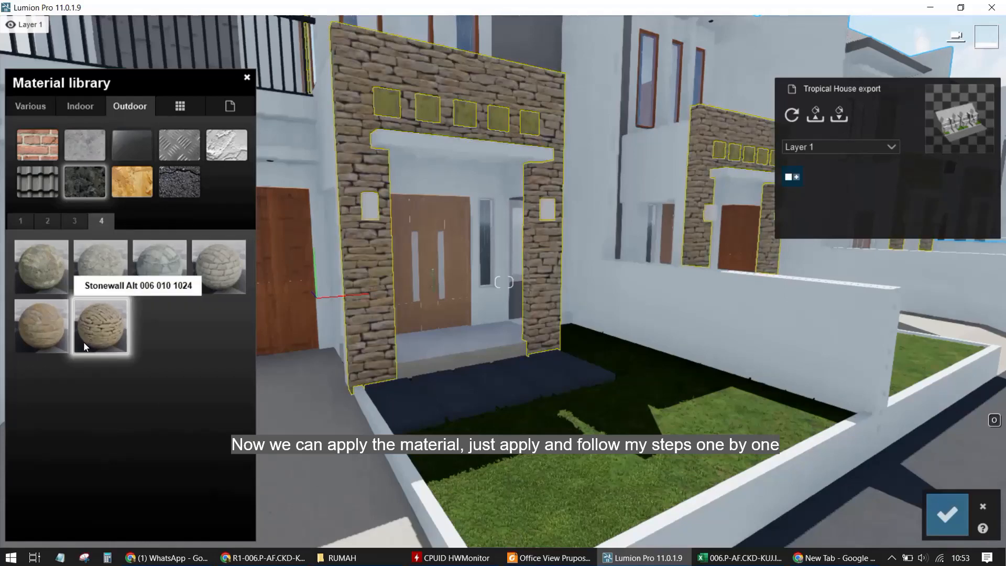
{"action": "left_click", "coordinate": [54, 304]}
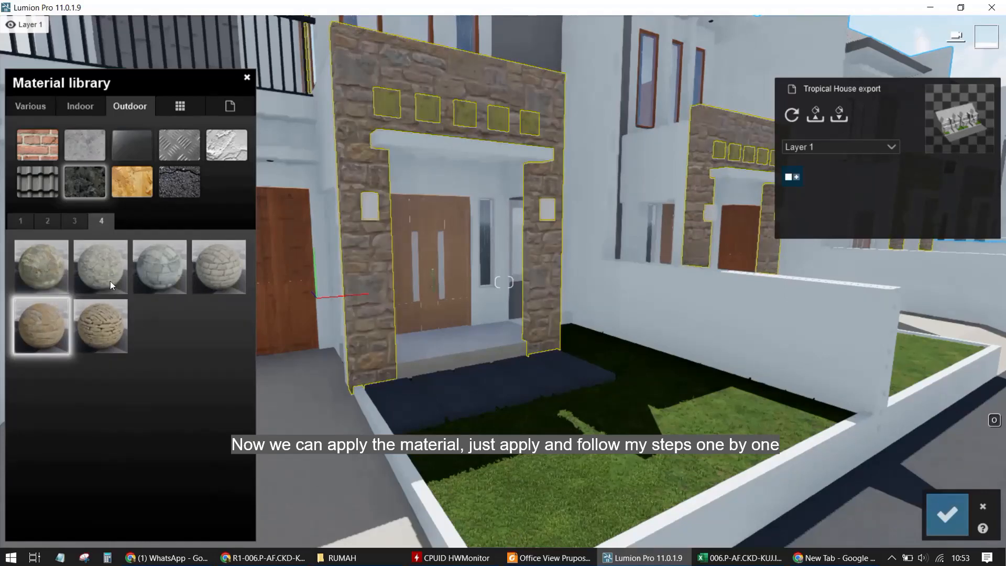
{"action": "scroll", "coordinate": [431, 322], "scroll_direction": "down", "scroll_amount": 3}
{"action": "scroll", "coordinate": [457, 329], "scroll_direction": "up", "scroll_amount": 5}
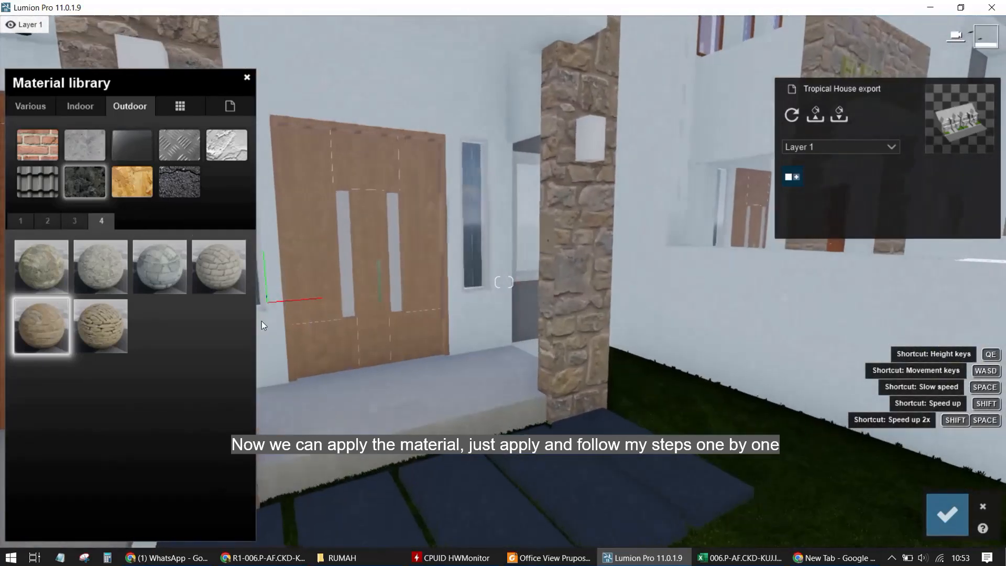
{"action": "scroll", "coordinate": [262, 321], "scroll_direction": "down", "scroll_amount": 3}
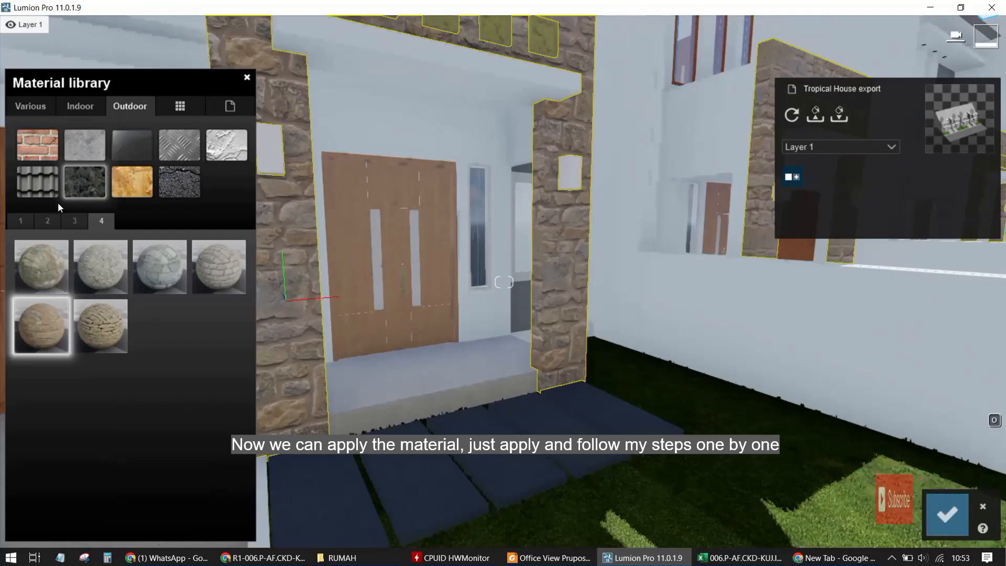
Try Evermotion Cobblestone 001 2048, Pavement Stone 006 1024 and Pavement Stone 010 1024 on the front pillar
{"action": "left_click", "coordinate": [77, 181]}
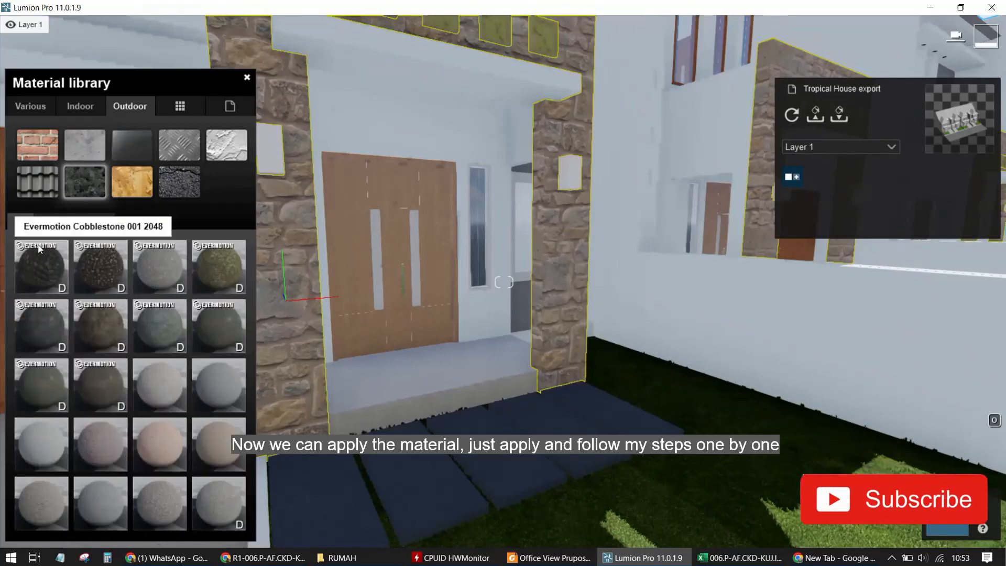
{"action": "left_click", "coordinate": [59, 250]}
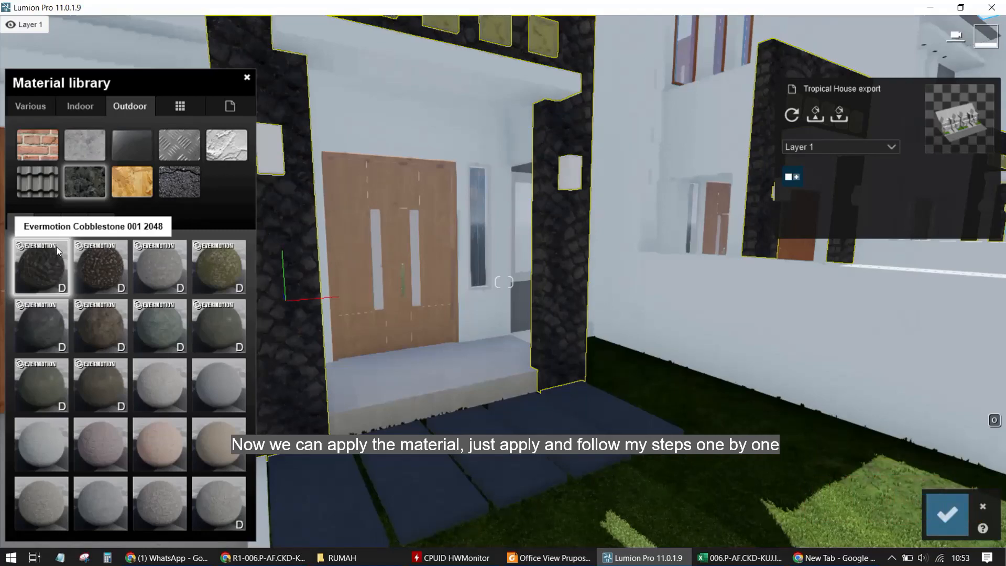
{"action": "key", "text": "s"}
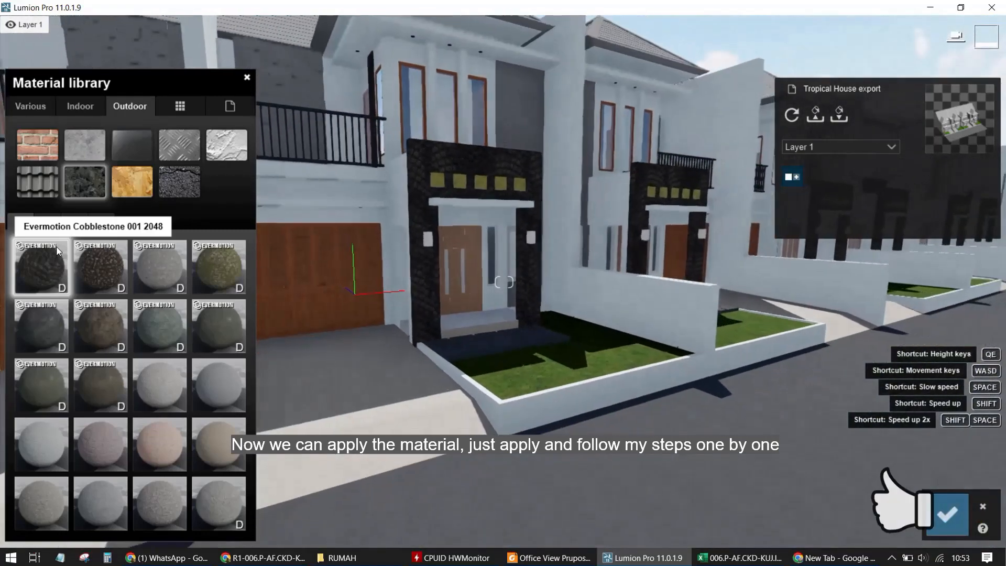
{"action": "key", "text": "s"}
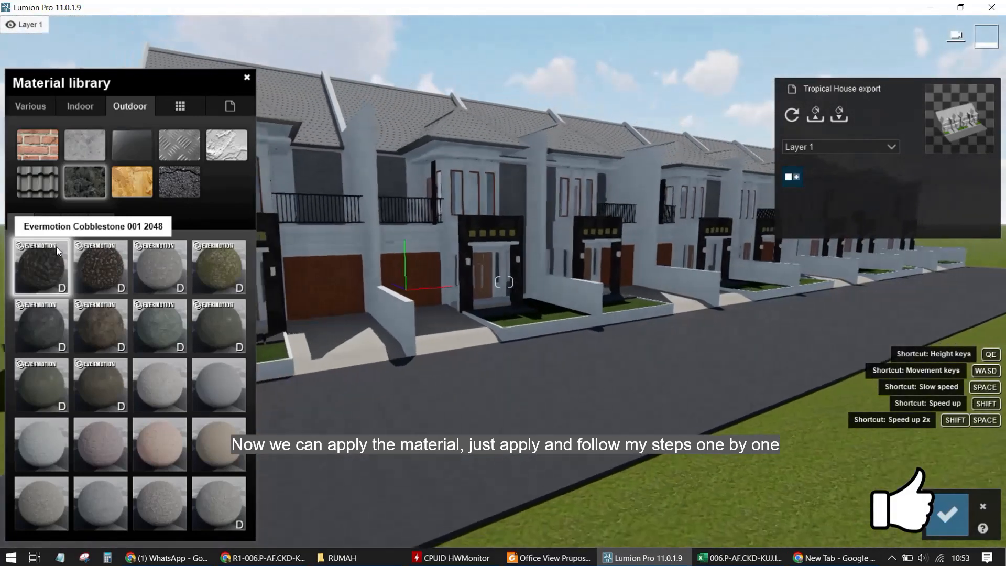
{"action": "left_click", "coordinate": [183, 450]}
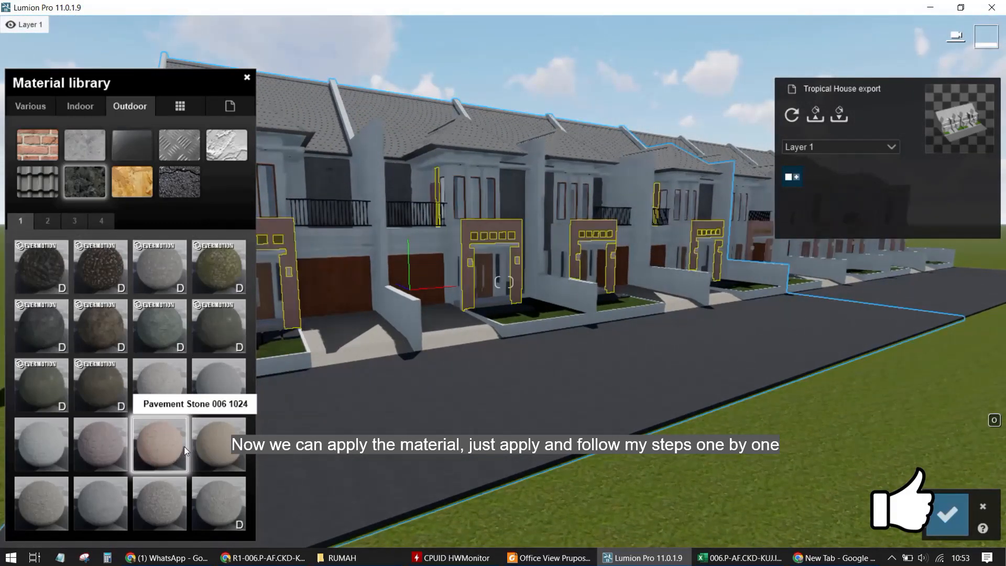
{"action": "left_click", "coordinate": [178, 506]}
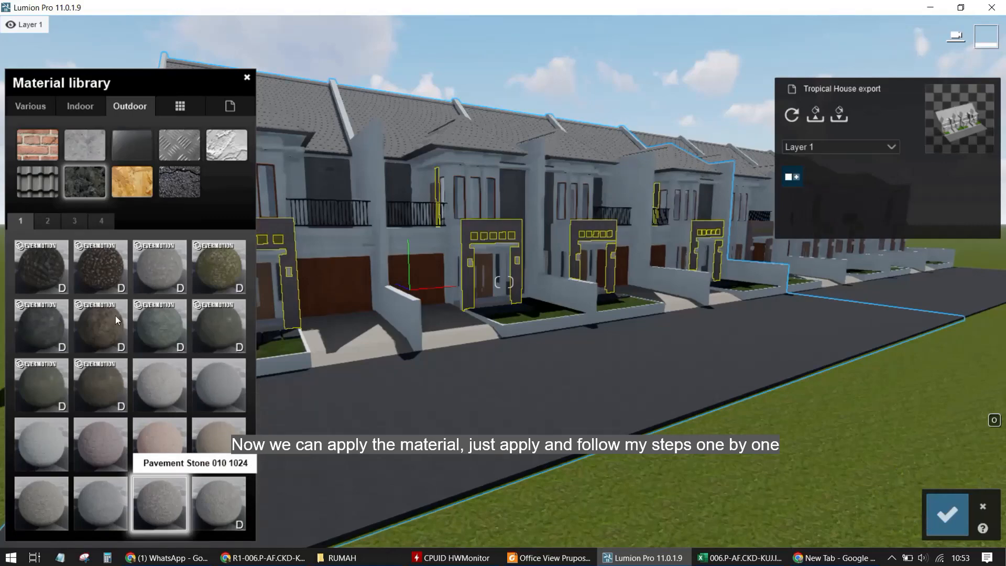
Switch to the Indoor stone materials, try several marbles, and apply Marble 009 1024 to the front pillar
{"action": "left_click", "coordinate": [80, 106]}
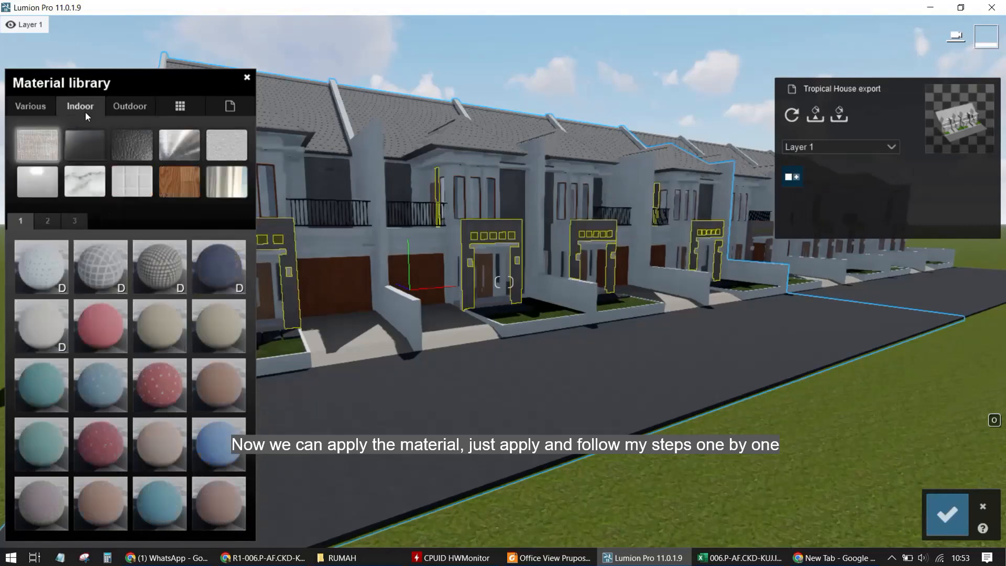
{"action": "left_click", "coordinate": [84, 183]}
{"action": "left_click", "coordinate": [102, 331]}
{"action": "scroll", "coordinate": [403, 224], "scroll_direction": "up", "scroll_amount": 8}
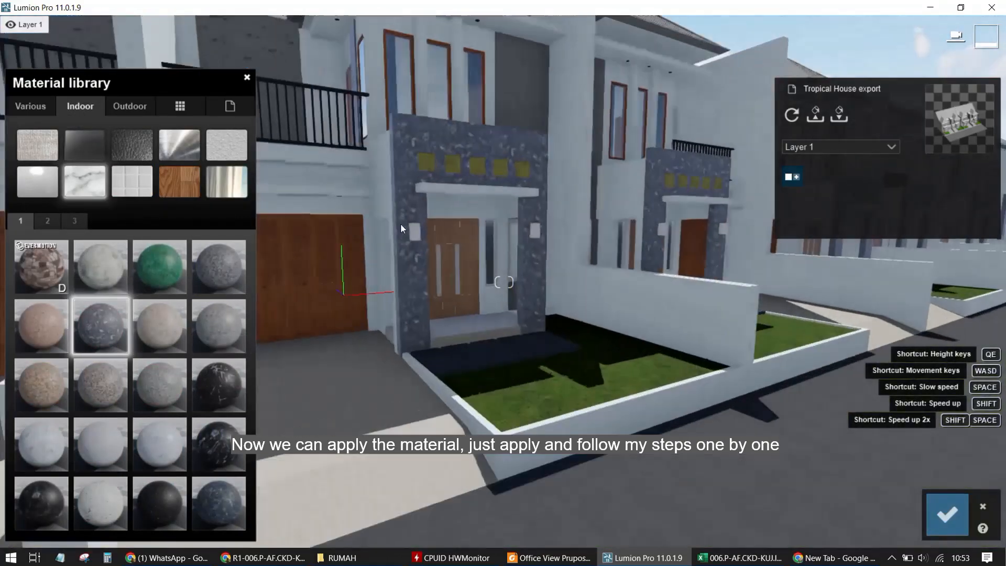
{"action": "scroll", "coordinate": [399, 231], "scroll_direction": "down", "scroll_amount": 1}
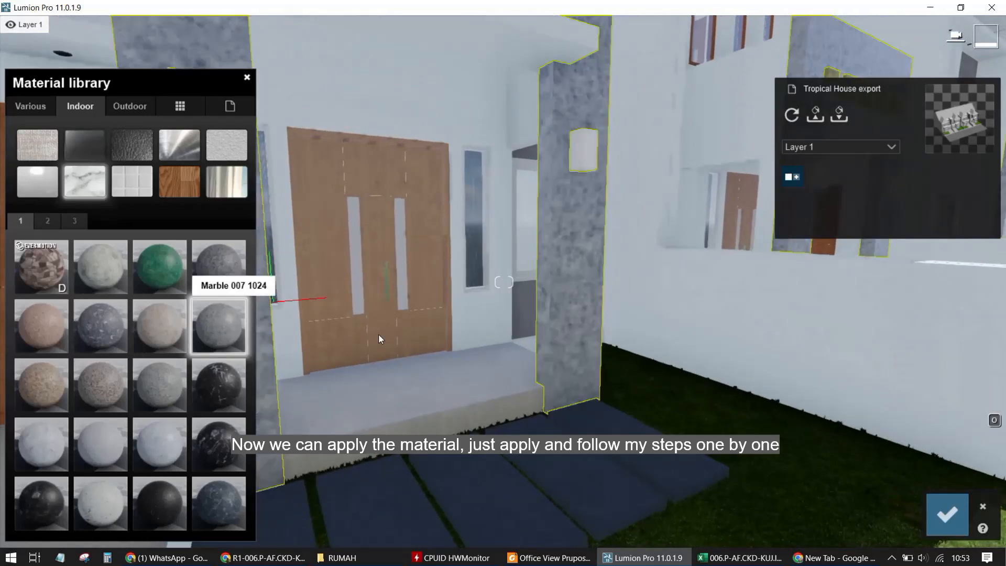
{"action": "left_click", "coordinate": [212, 335]}
{"action": "scroll", "coordinate": [304, 348], "scroll_direction": "down", "scroll_amount": 6}
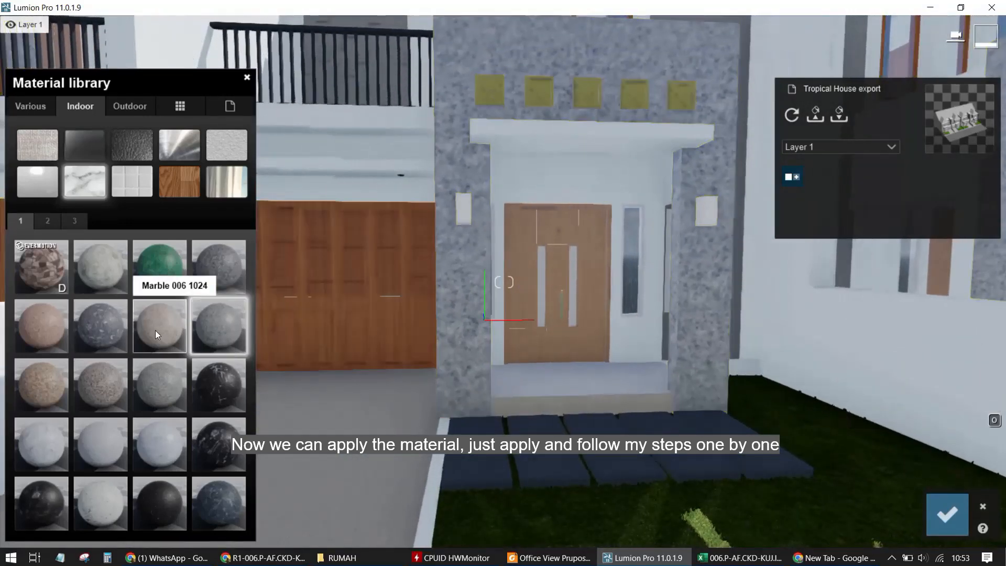
{"action": "left_click", "coordinate": [159, 258]}
{"action": "left_click", "coordinate": [111, 278]}
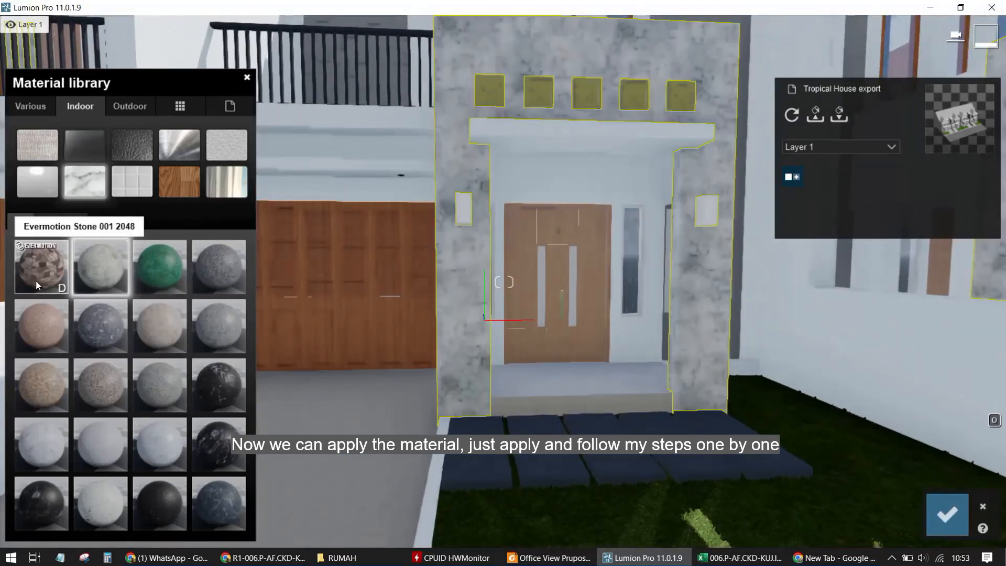
{"action": "left_click", "coordinate": [124, 327]}
{"action": "left_click", "coordinate": [99, 389]}
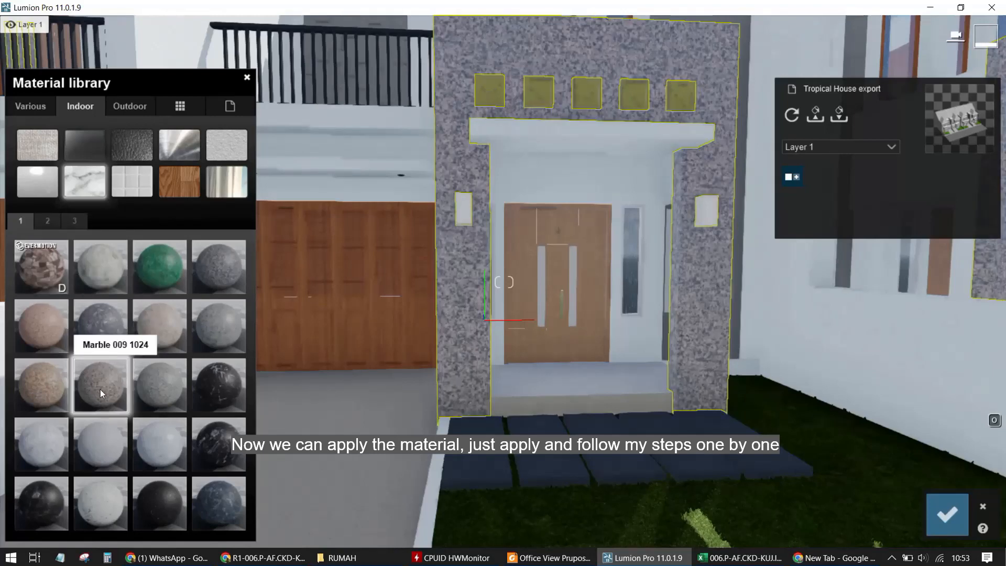
Try several marbles from pages 1 and 2 of Indoor stone on the front pillar, settle on the beige Poliigon marble, and confirm
{"action": "left_click", "coordinate": [100, 435]}
{"action": "left_click", "coordinate": [160, 445]}
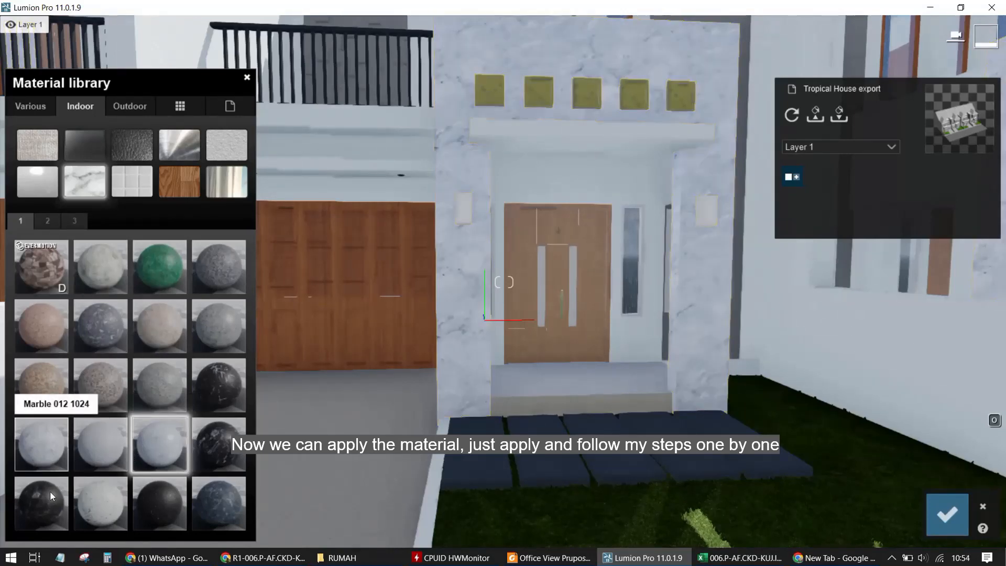
{"action": "left_click", "coordinate": [52, 498]}
{"action": "left_click", "coordinate": [88, 518]}
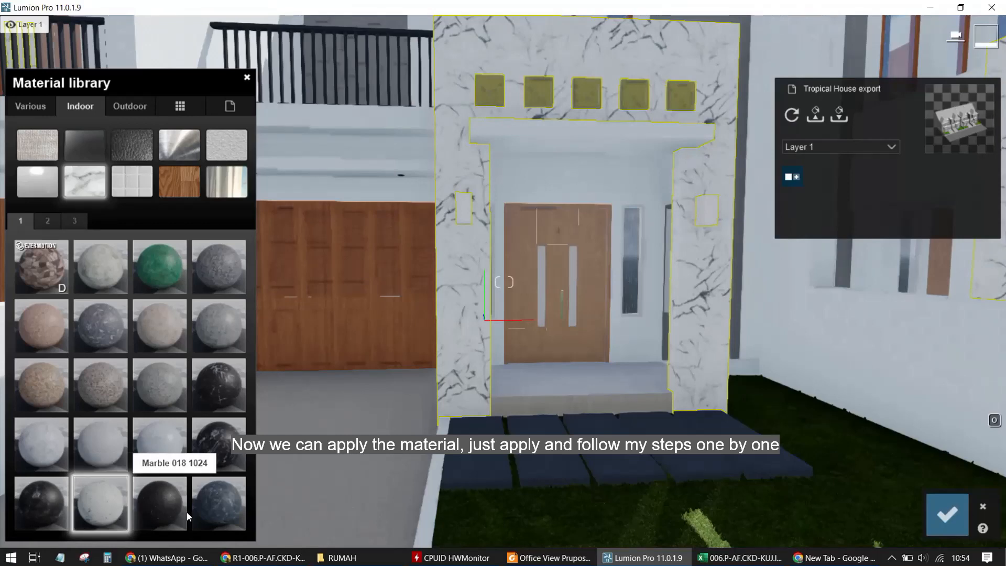
{"action": "left_click", "coordinate": [47, 221]}
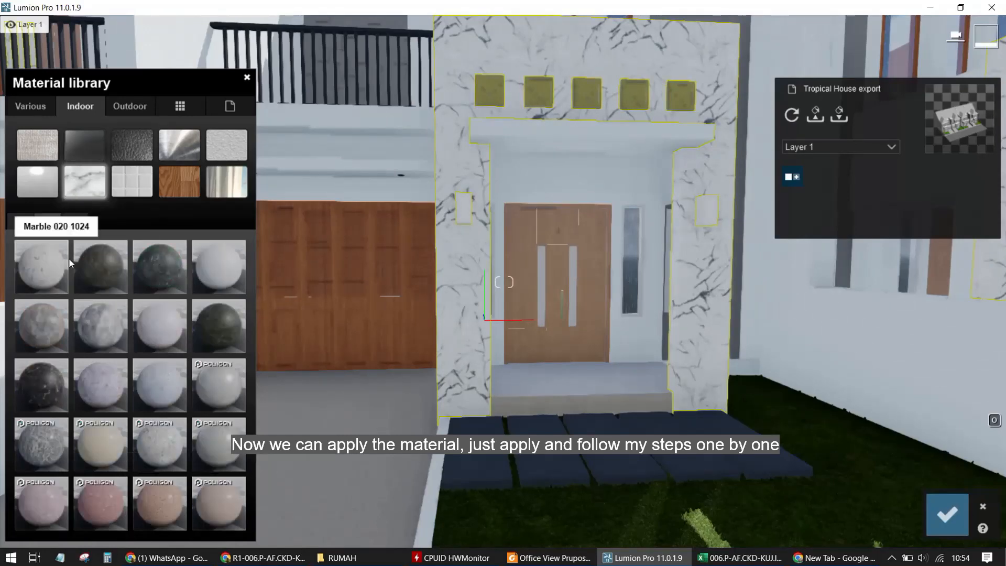
{"action": "left_click", "coordinate": [159, 325]}
{"action": "left_click", "coordinate": [166, 379]}
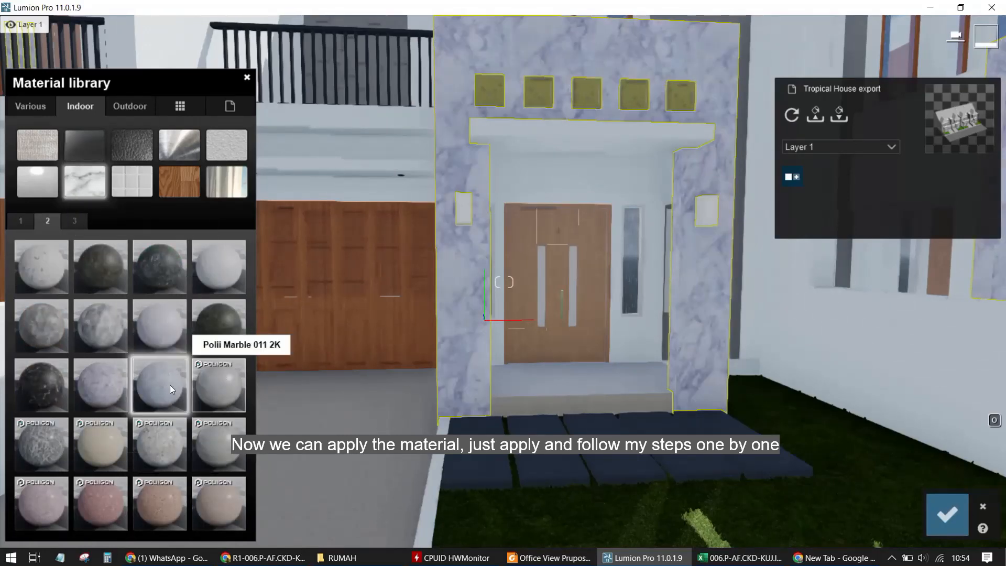
{"action": "left_click", "coordinate": [90, 439]}
{"action": "key", "text": "s"}
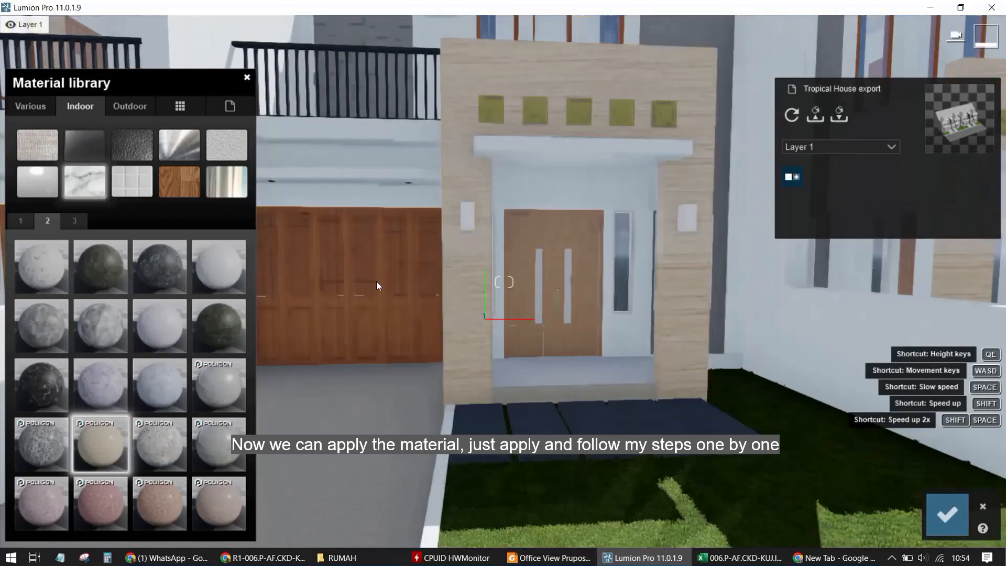
{"action": "right_click_drag", "start_coordinate": [387, 288], "coordinate": [221, 271]}
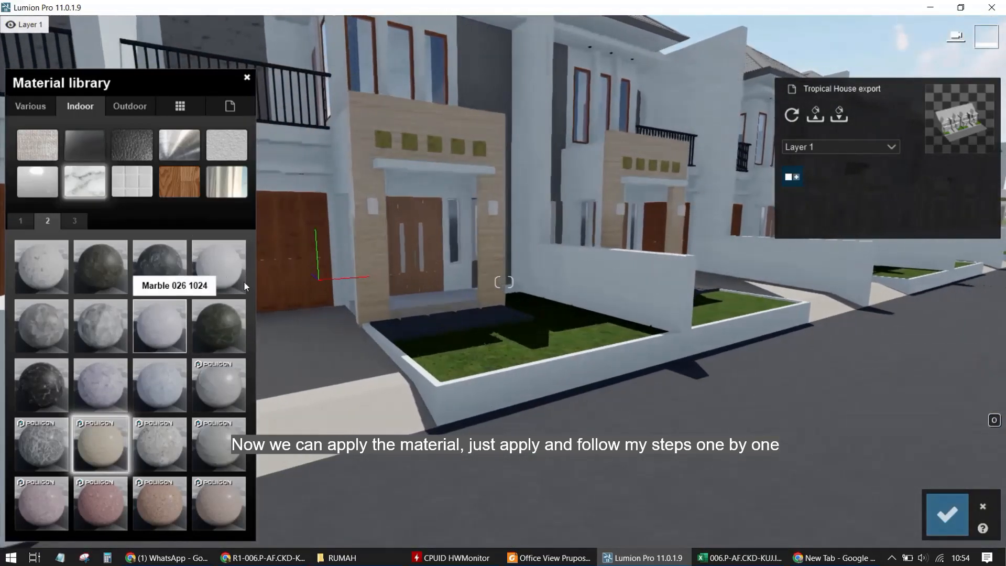
{"action": "key", "text": "w"}
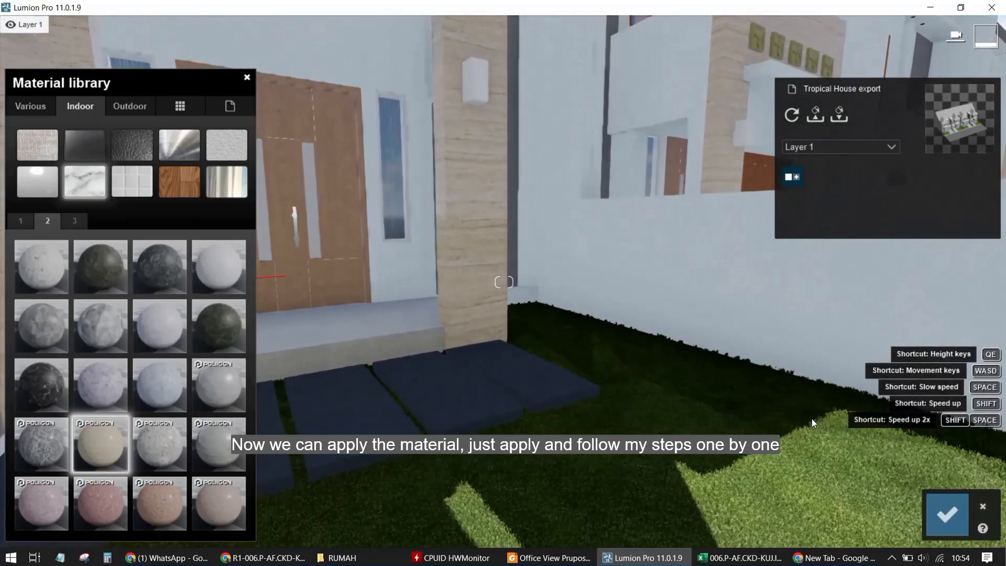
{"action": "left_click", "coordinate": [947, 514]}
Select the grey panel beside the front door and open the Outdoor Stone material category for it
{"action": "key", "text": "s"}
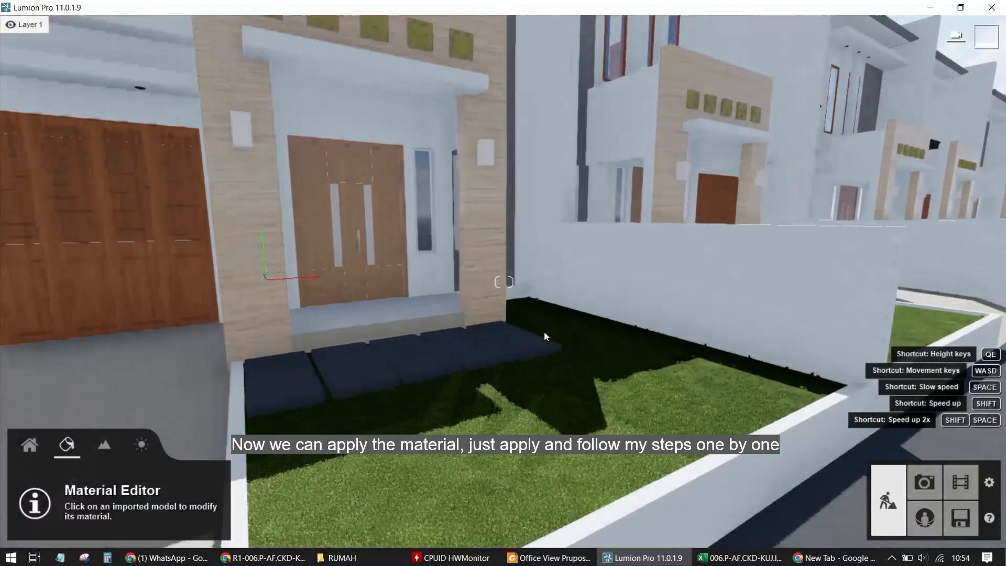
{"action": "key", "text": "w"}
{"action": "key", "text": "s"}
{"action": "key", "text": "q"}
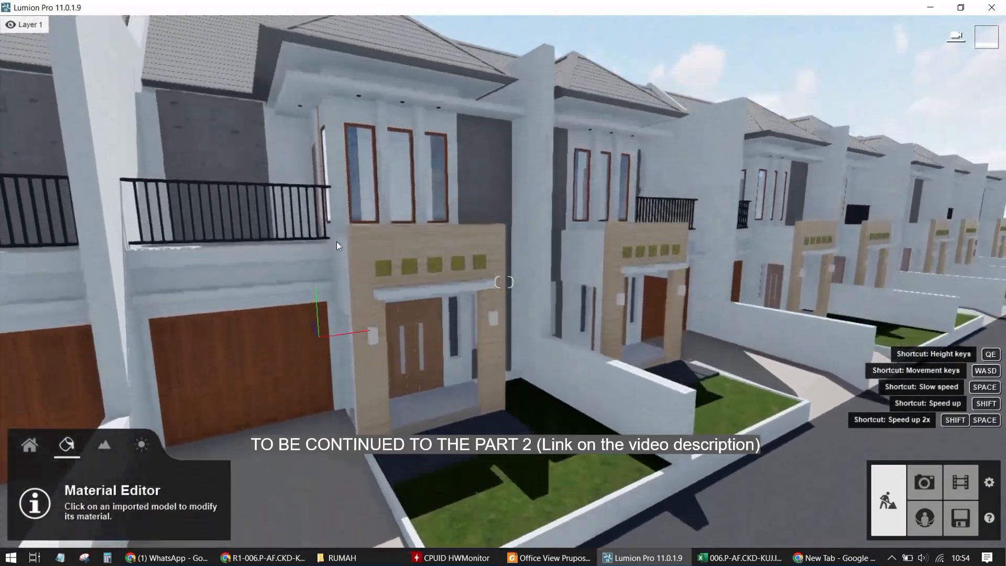
{"action": "key", "text": "w"}
{"action": "left_click", "coordinate": [389, 298]}
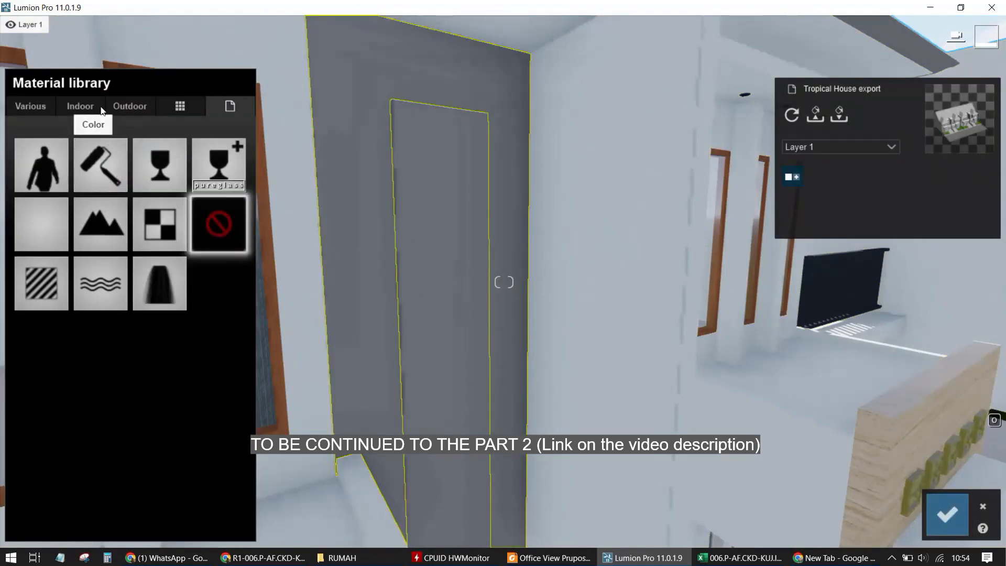
{"action": "left_click", "coordinate": [131, 104]}
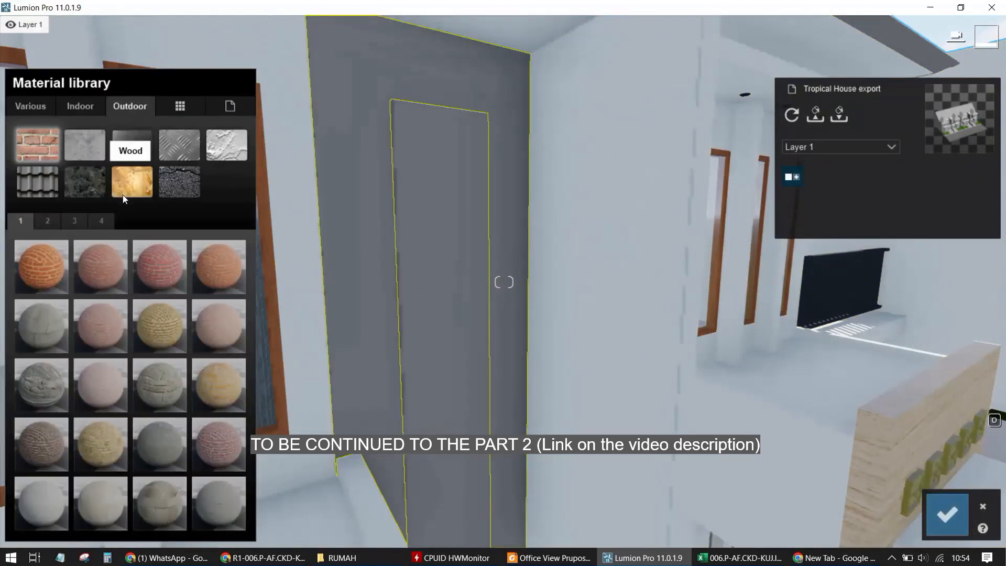
{"action": "left_click", "coordinate": [77, 189]}
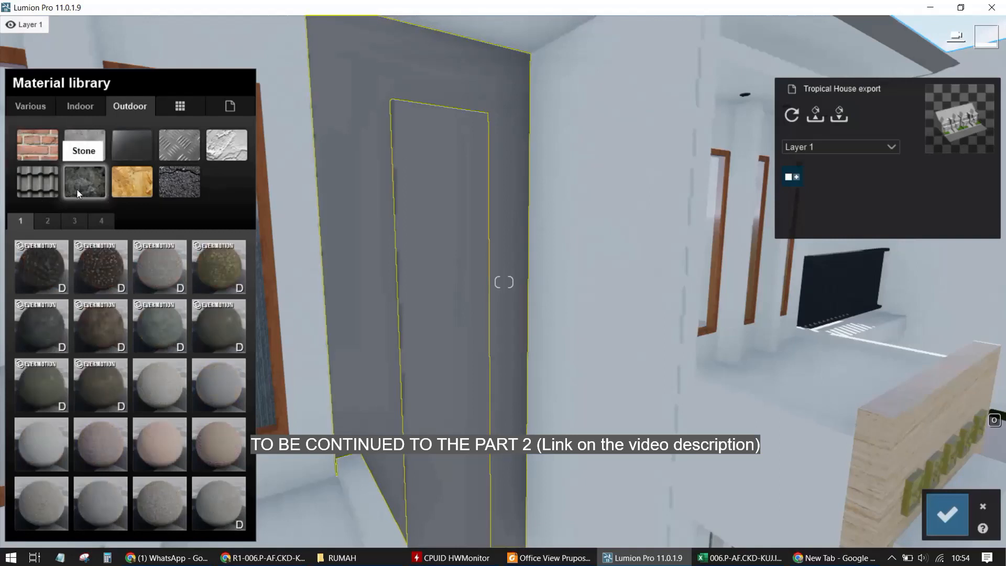